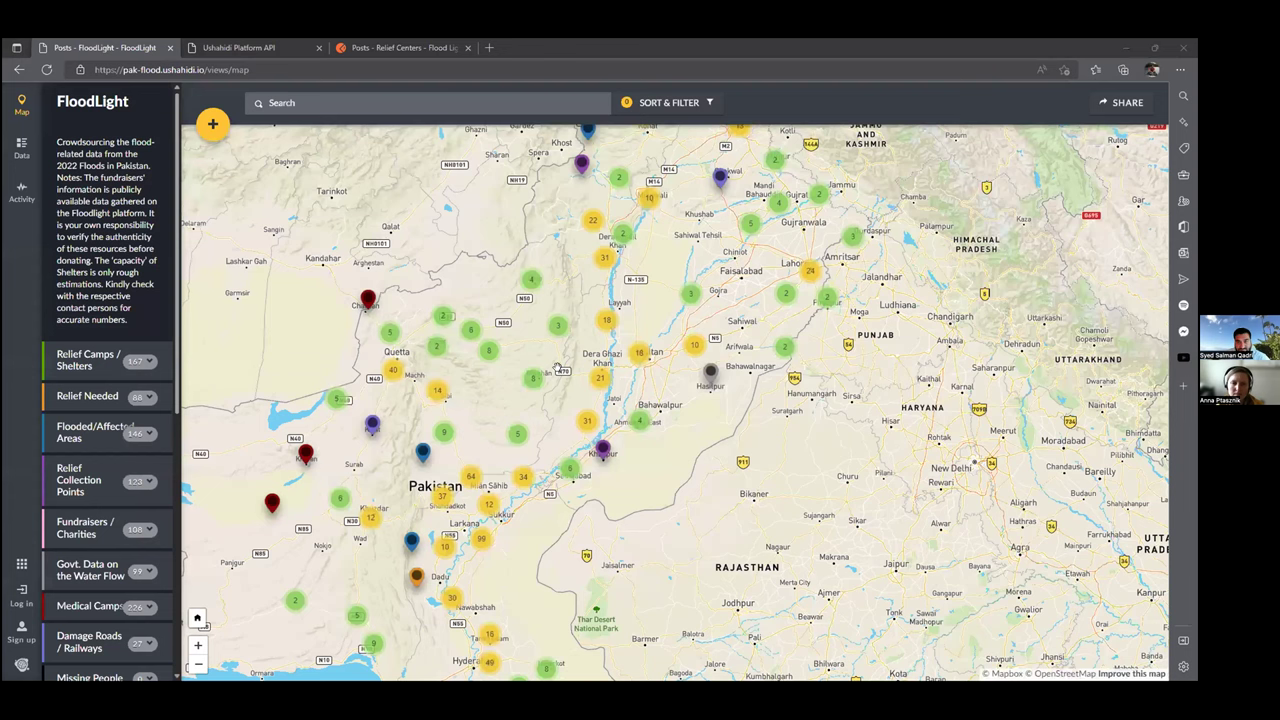
# Examine how the crowdsourced flood reports are clustered across Pakistan on the FloodLight map.
pyautogui.scroll(-3, 557, 368)
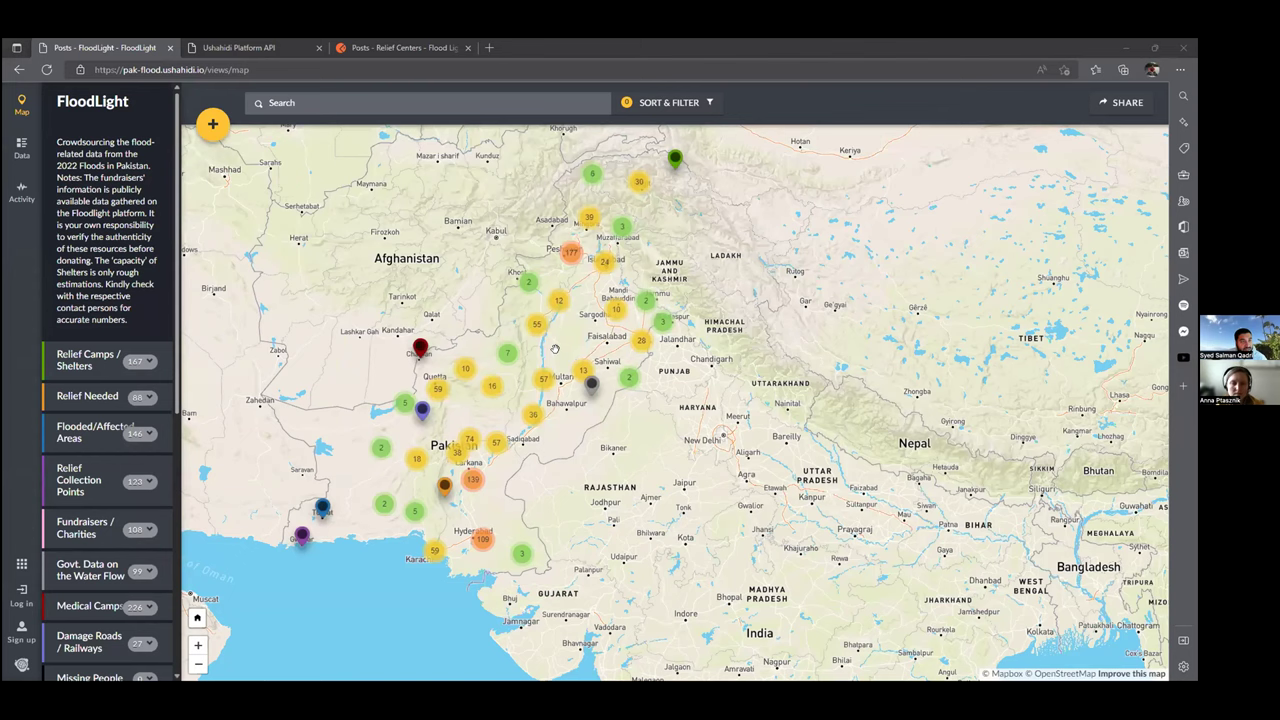
pyautogui.scroll(-1, 555, 349)
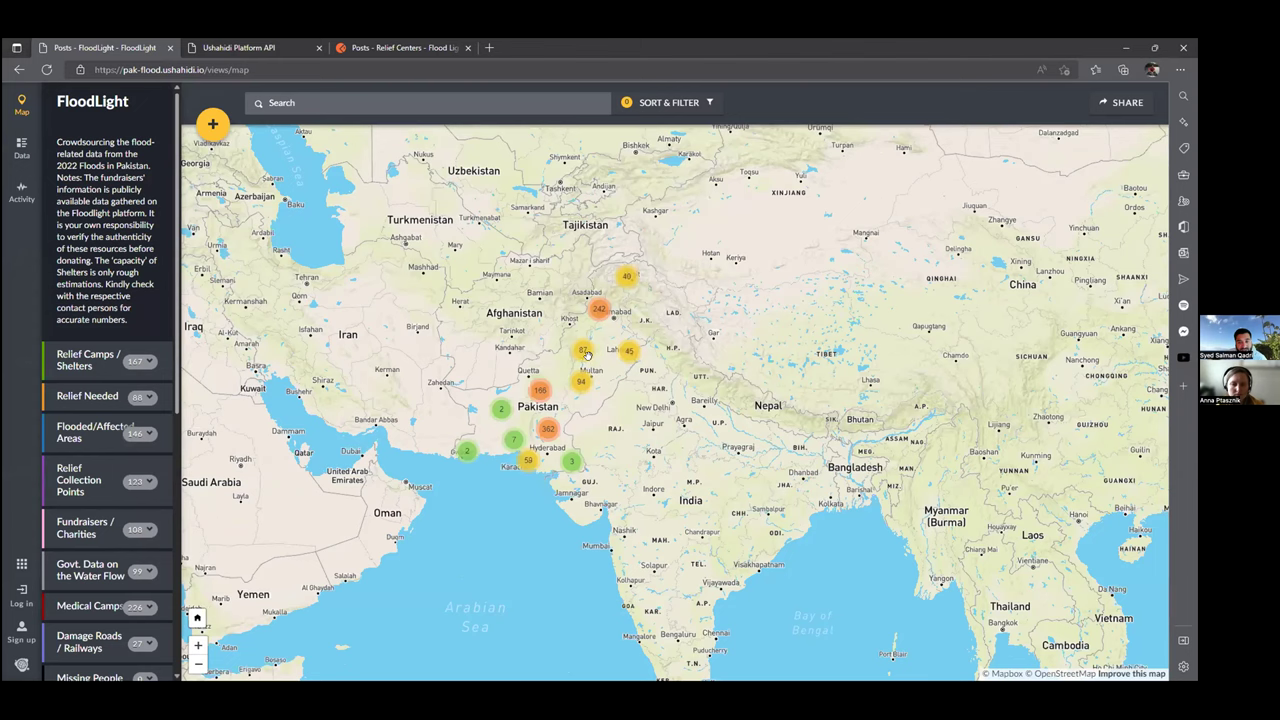
pyautogui.scroll(1, 595, 358)
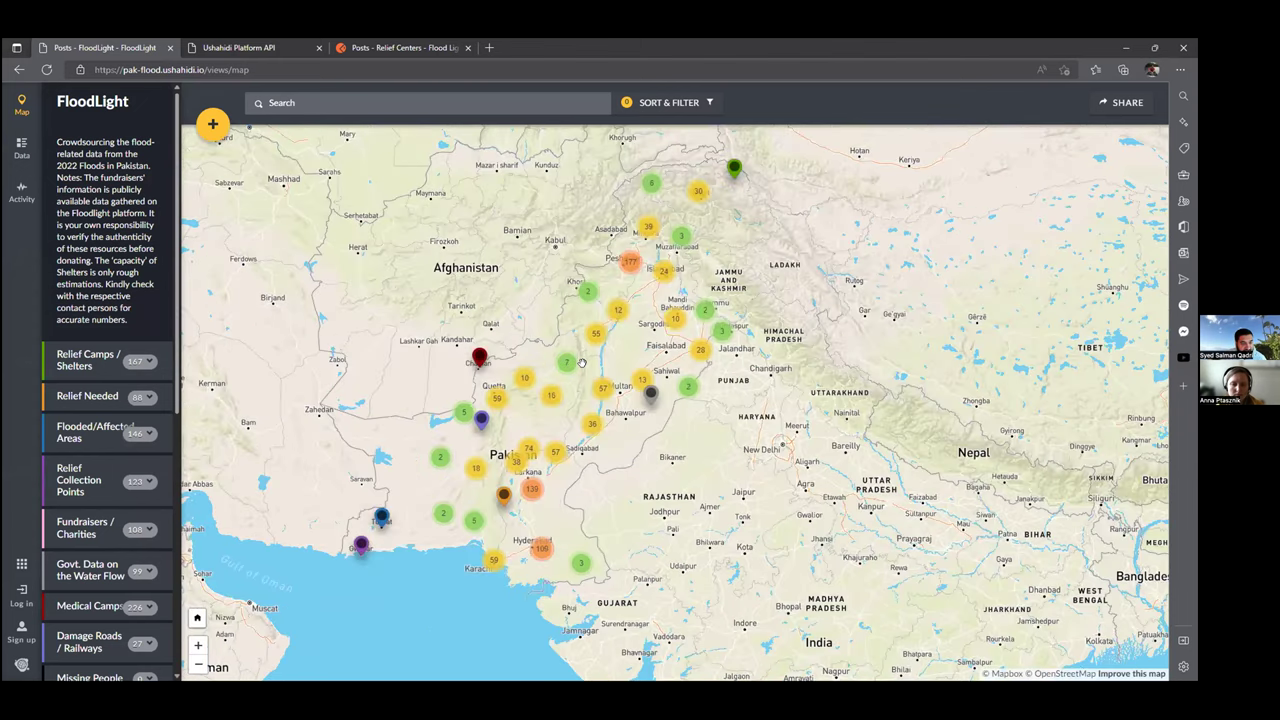
pyautogui.scroll(-1, 581, 363)
pyautogui.scroll(-1, 581, 360)
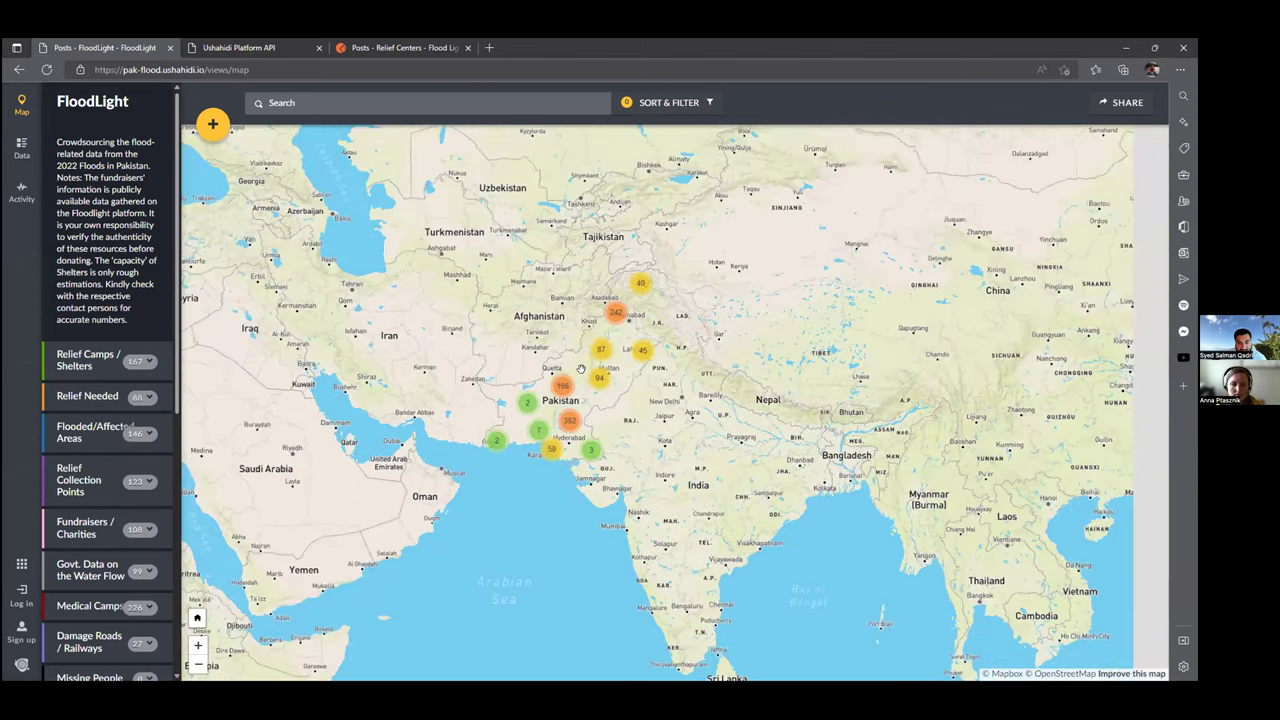
pyautogui.scroll(1, 575, 385)
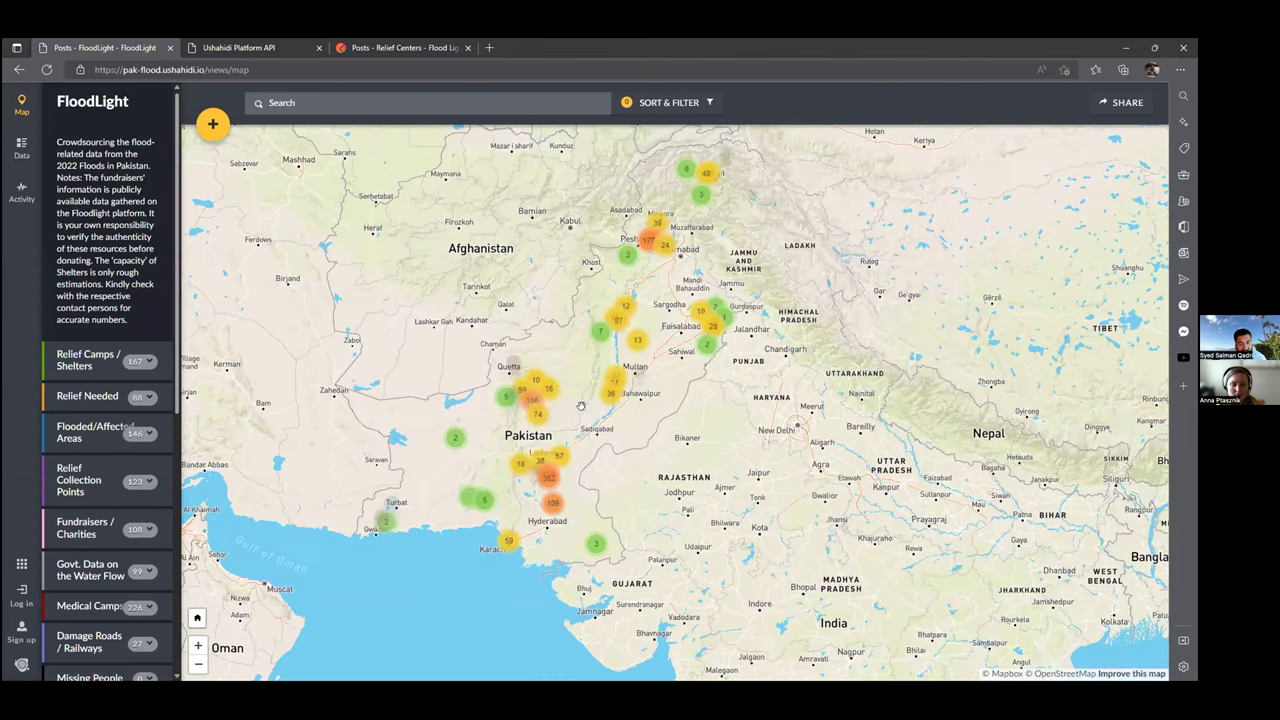
pyautogui.moveTo(558, 406); pyautogui.dragTo(560, 434)
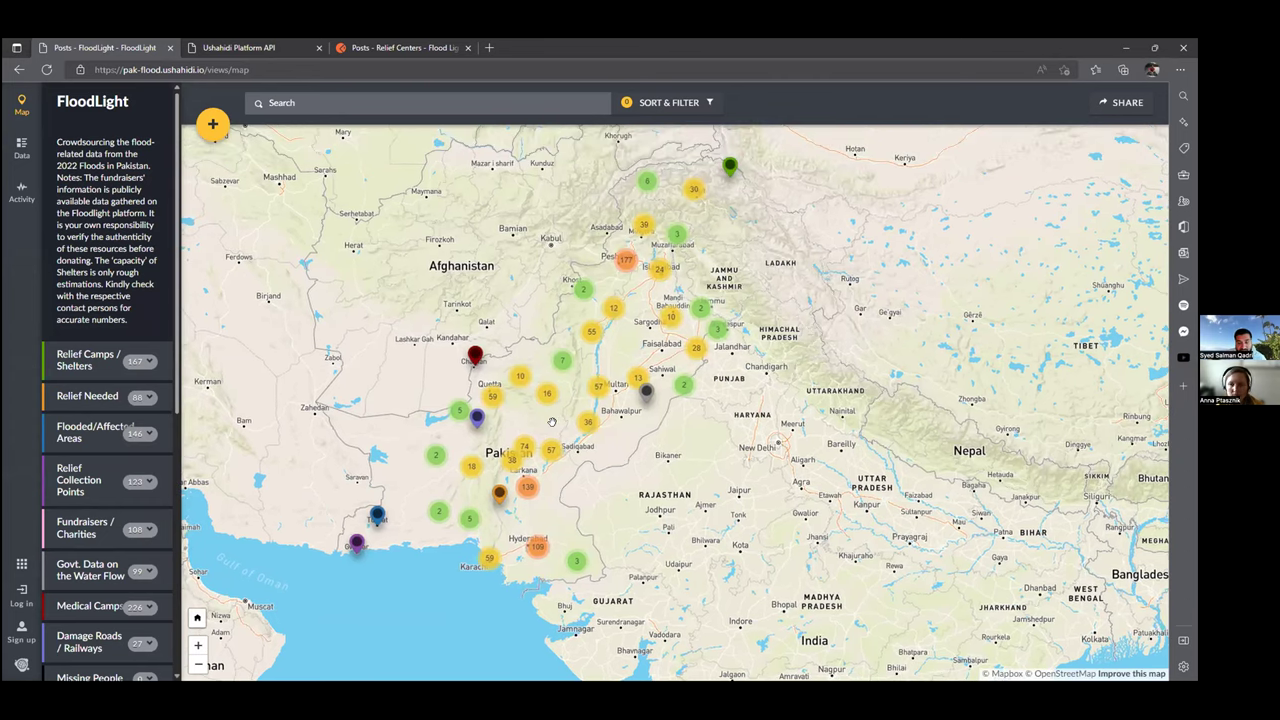
pyautogui.moveTo(553, 415); pyautogui.dragTo(552, 422)
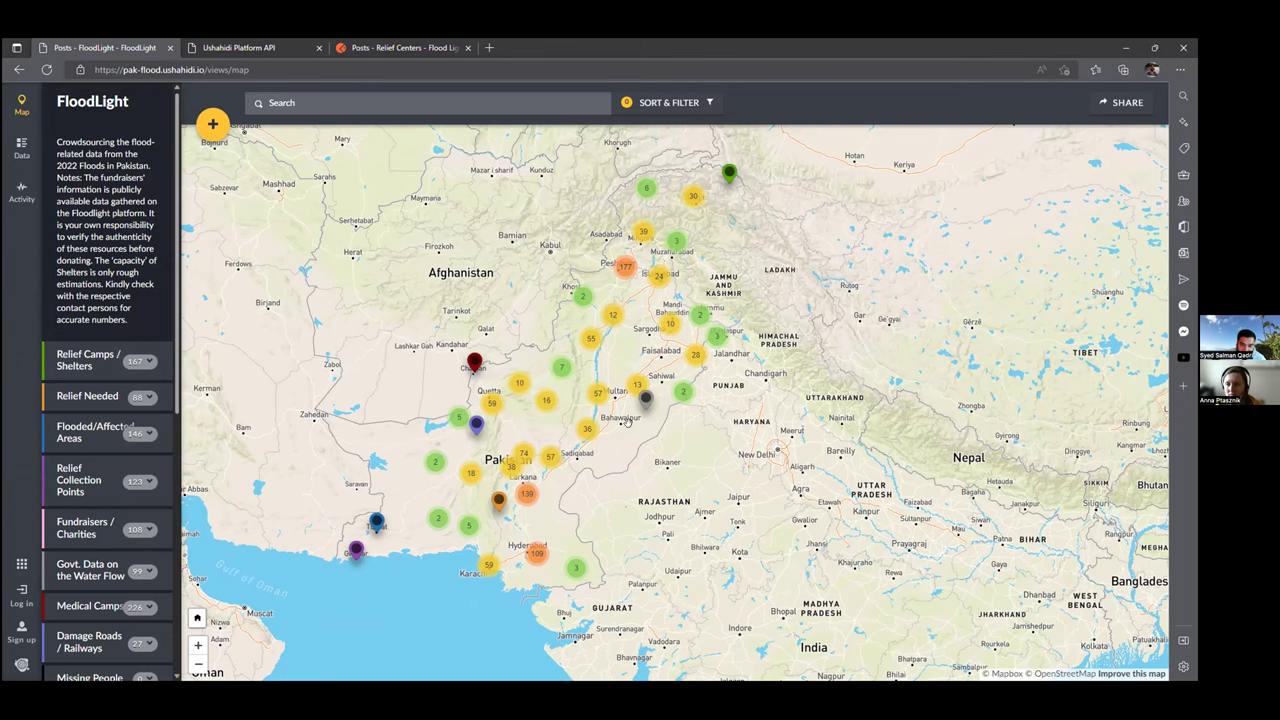
pyautogui.scroll(1, 558, 395)
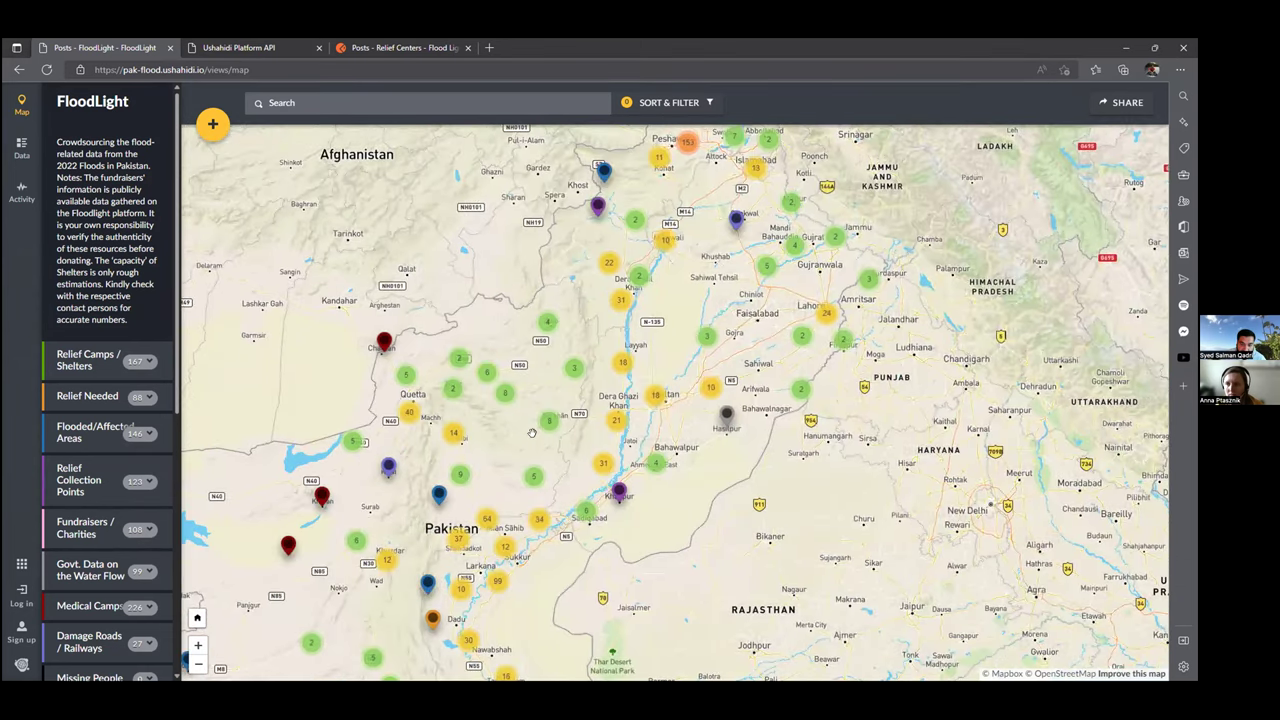
pyautogui.scroll(-1, 540, 411)
# Find the Gishkori Nashib, Punjab post on the map west of Dera Ghazi Khan and open it.
pyautogui.scroll(3, 548, 405)
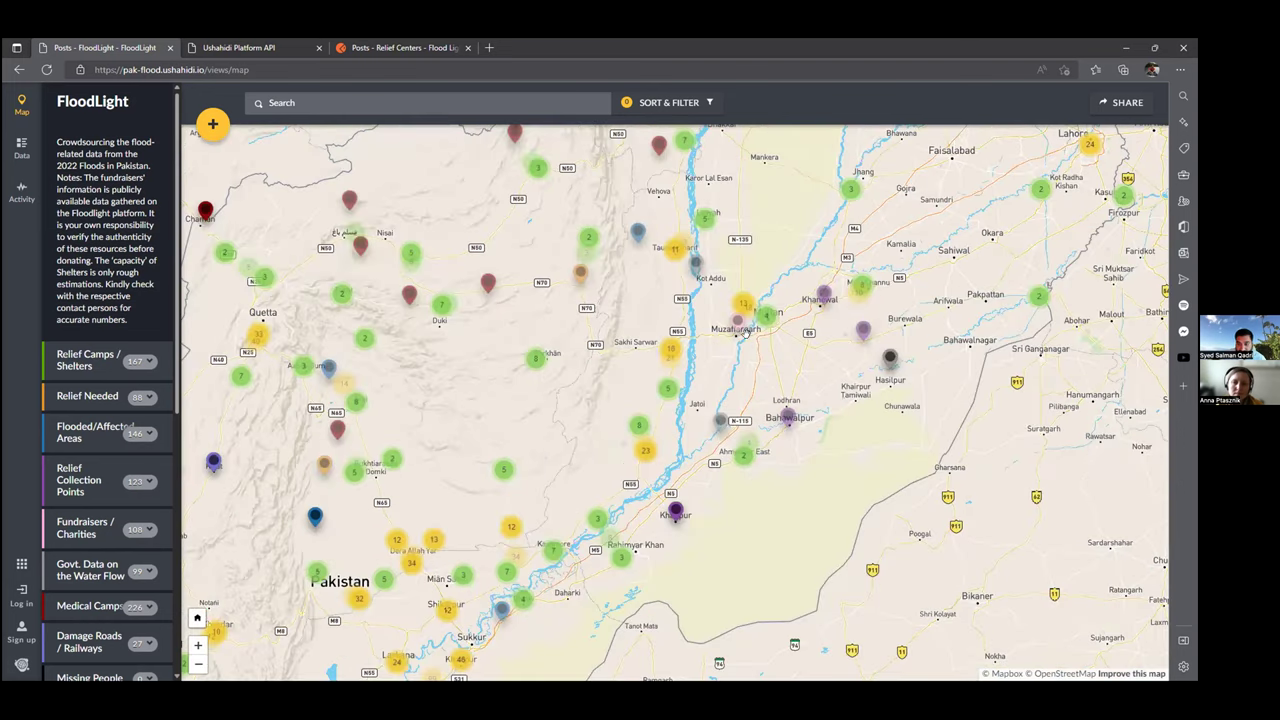
pyautogui.scroll(3, 749, 325)
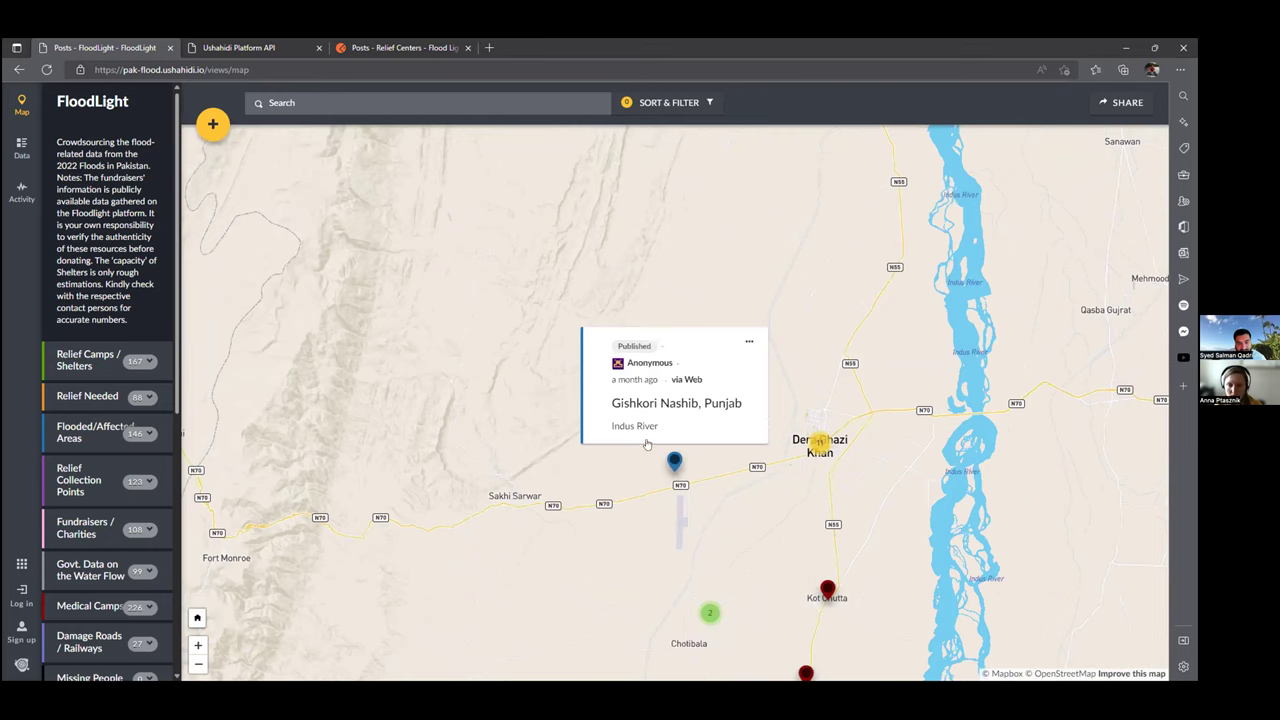
pyautogui.click(654, 436)
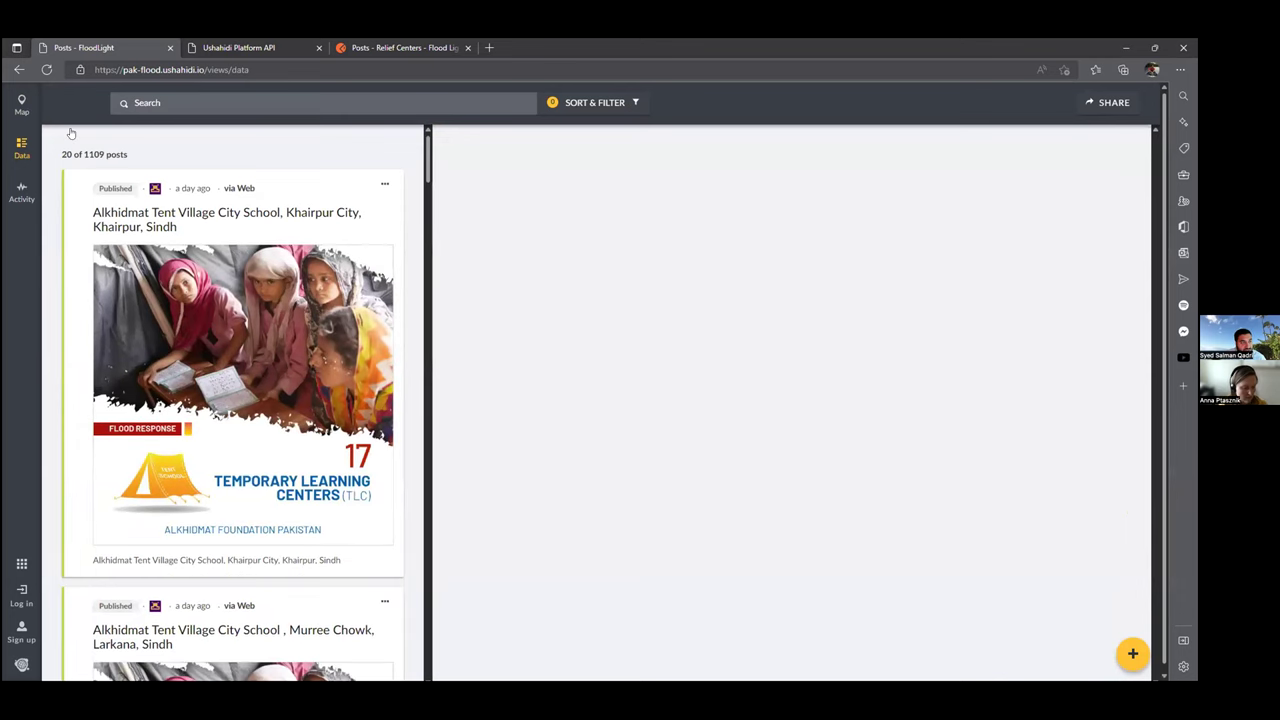
# Return to the map view and examine the individual reports between Quetta and Multan.
pyautogui.click(22, 104)
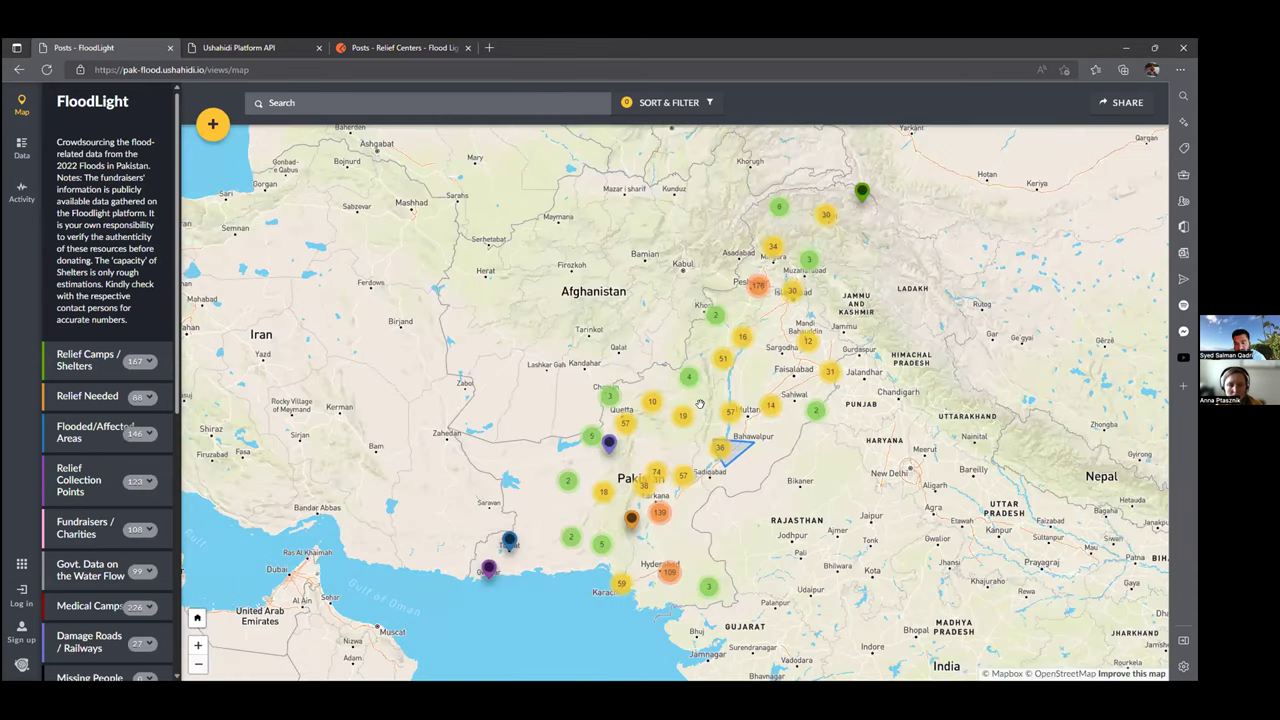
pyautogui.scroll(4, 689, 403)
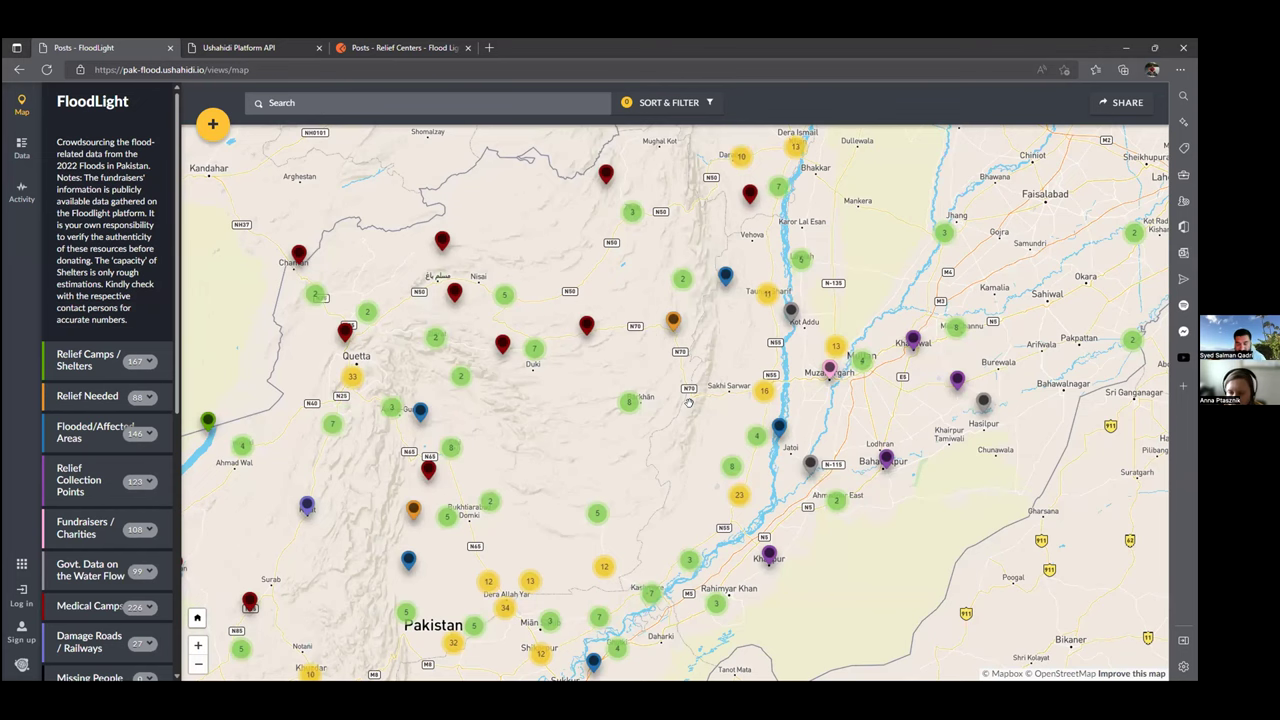
pyautogui.moveTo(686, 397); pyautogui.dragTo(647, 413)
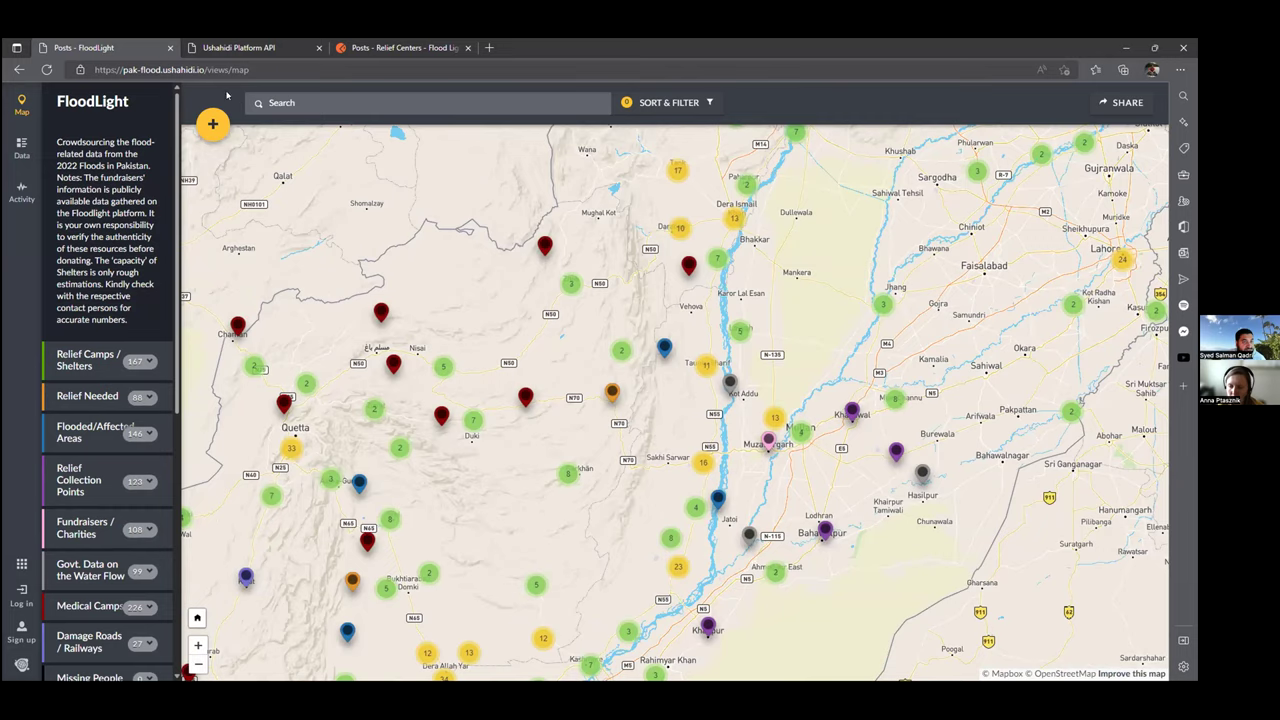
# Switch to the Ushahidi Platform API documentation and review its general sections on responses, errors, HTTP verbs and pagination.
pyautogui.click(227, 46)
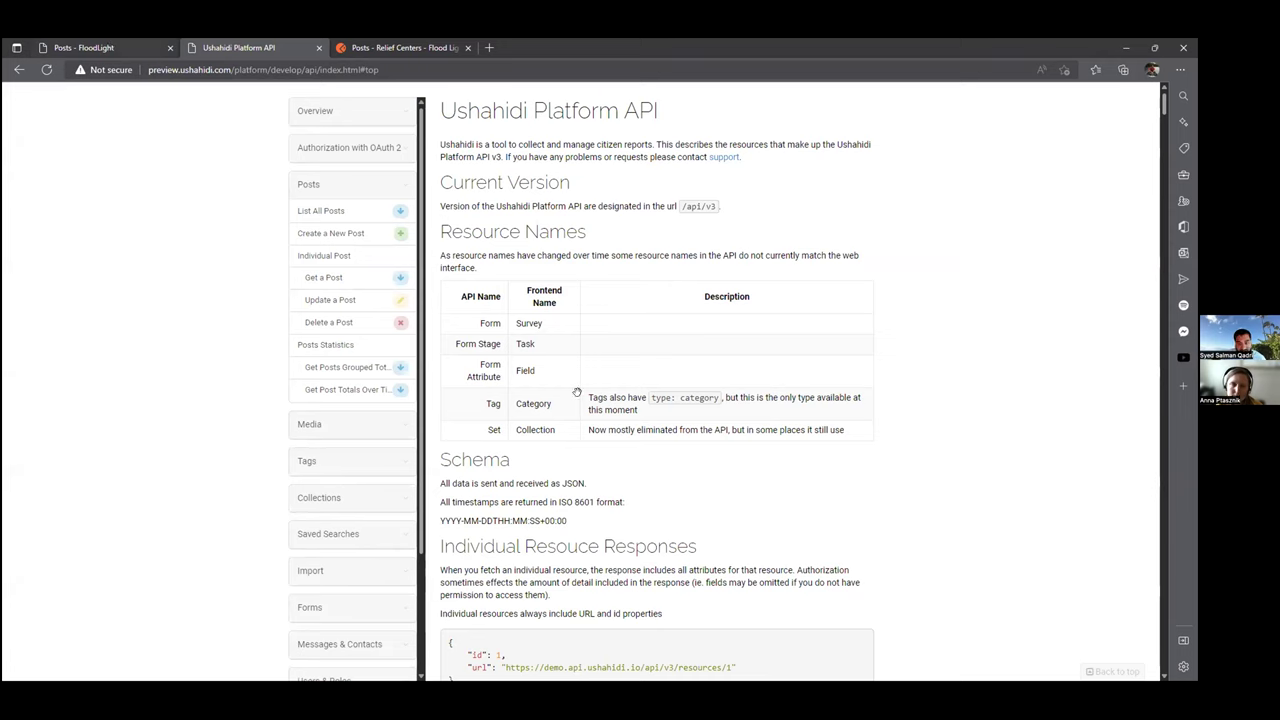
pyautogui.click(238, 45)
pyautogui.scroll(-3, 565, 368)
pyautogui.scroll(-10, 565, 368)
pyautogui.scroll(8, 572, 390)
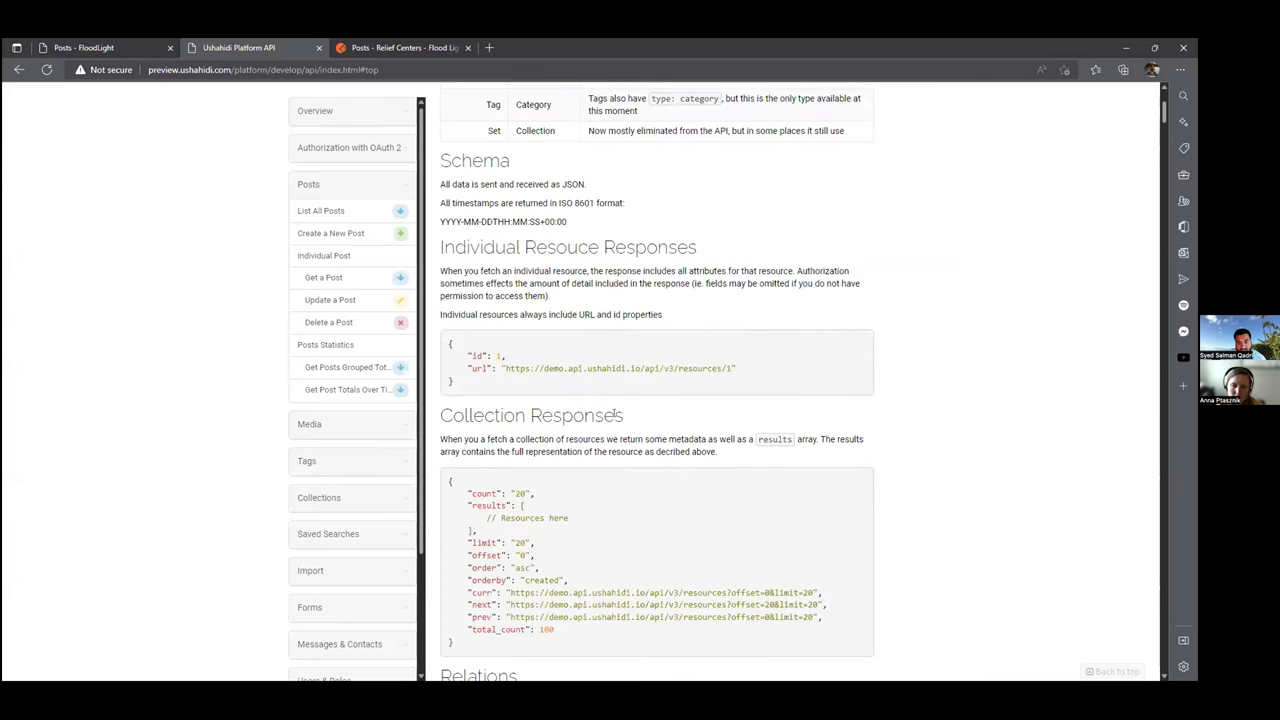
pyautogui.scroll(-15, 613, 428)
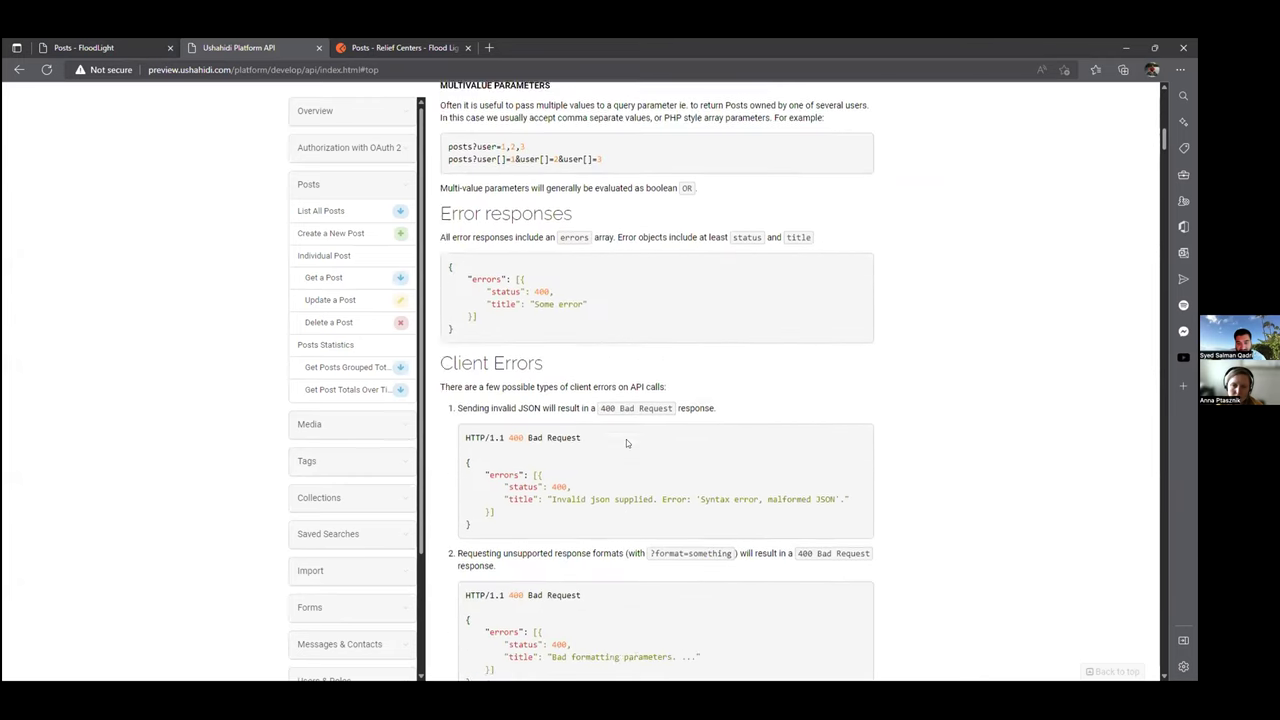
pyautogui.scroll(-10, 625, 437)
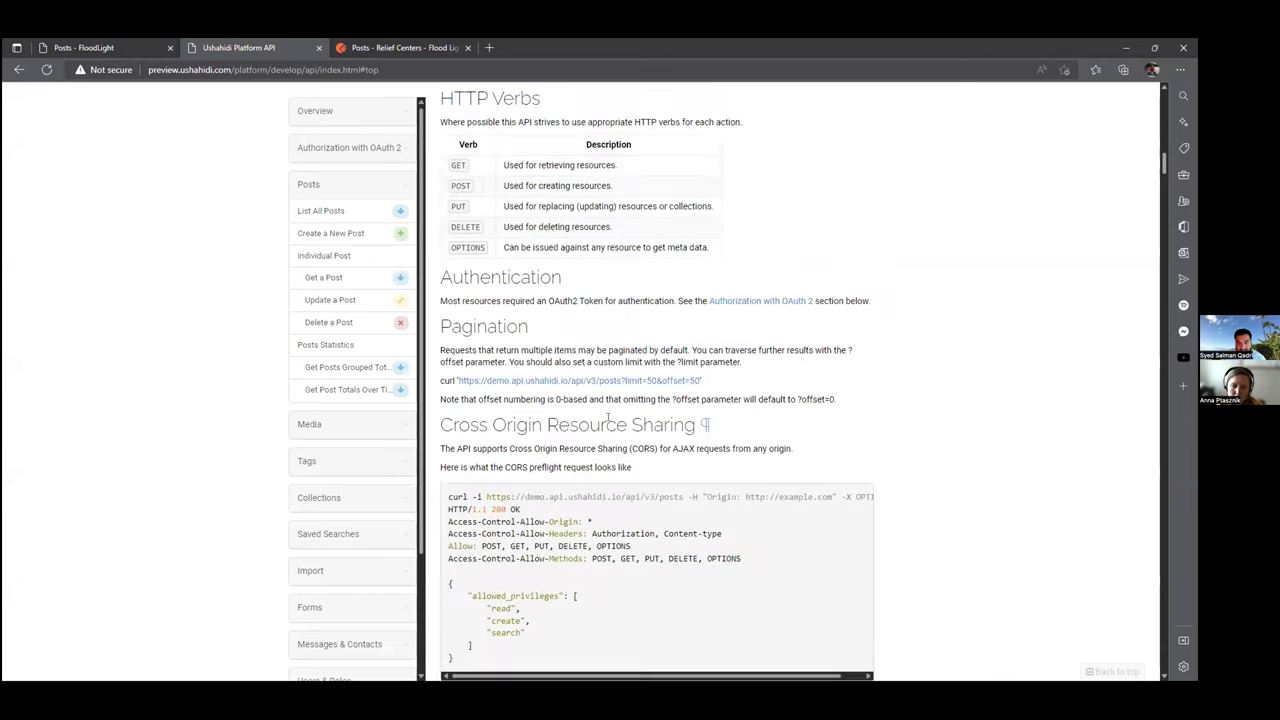
# Review the API's Posts endpoints for listing, creating, getting, updating and deleting posts, plus the post statistics, and return to the documentation's beginning.
pyautogui.scroll(-10, 620, 420)
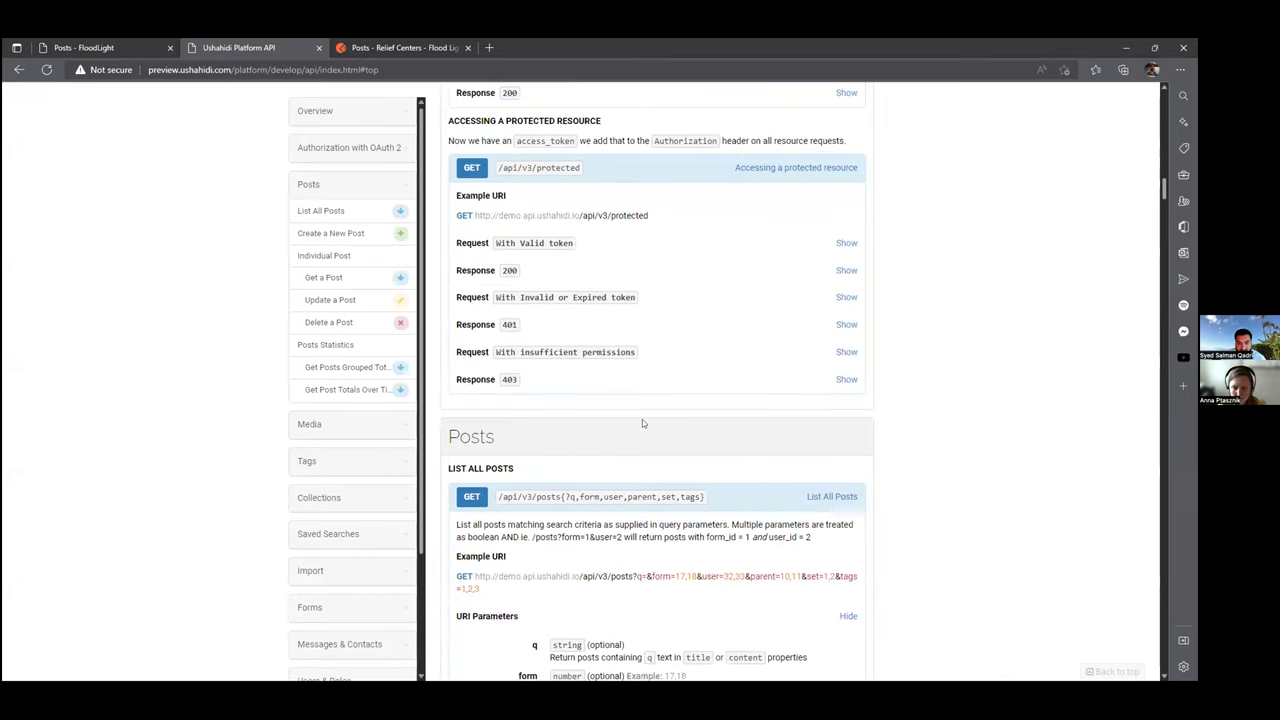
pyautogui.scroll(-8, 640, 417)
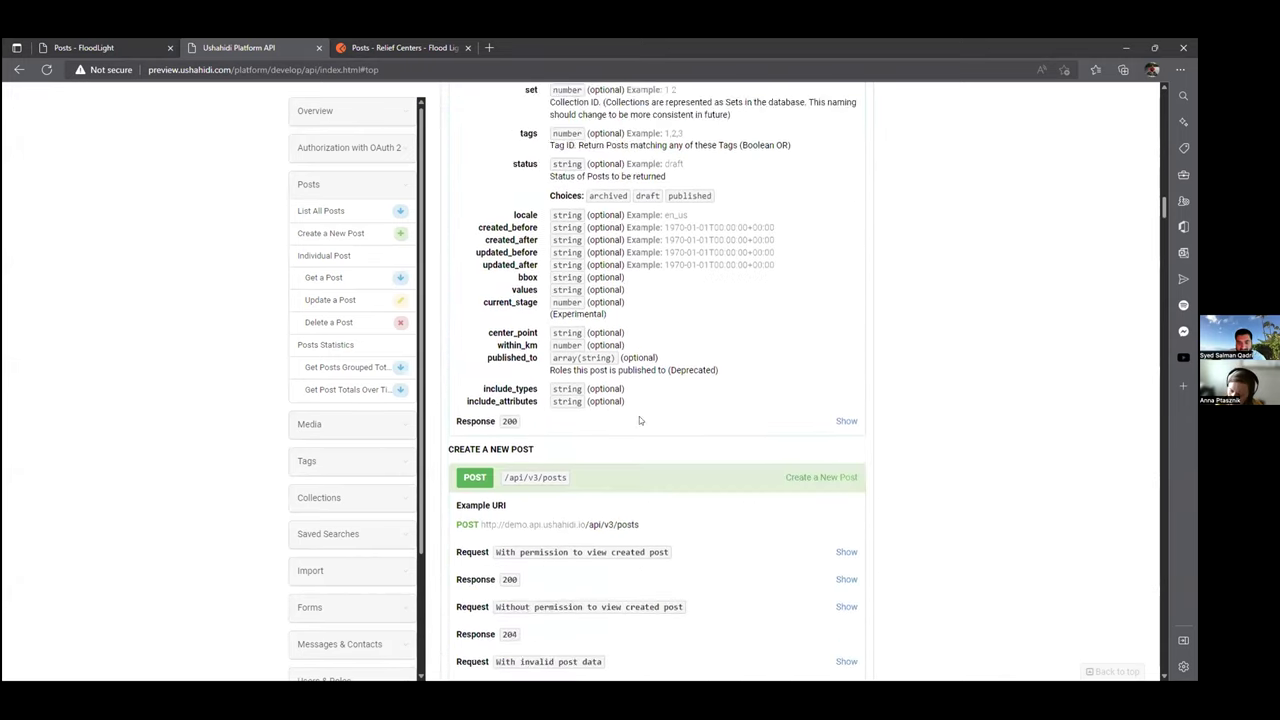
pyautogui.scroll(-4, 639, 416)
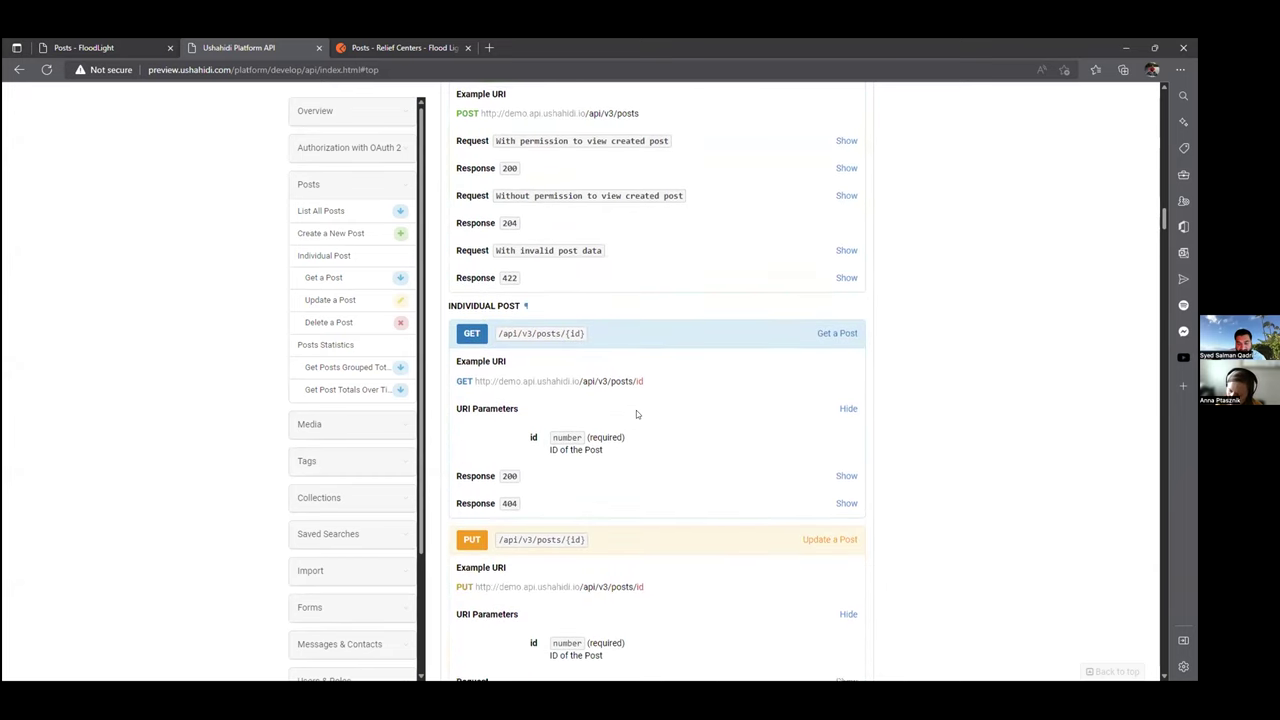
pyautogui.scroll(-8, 636, 410)
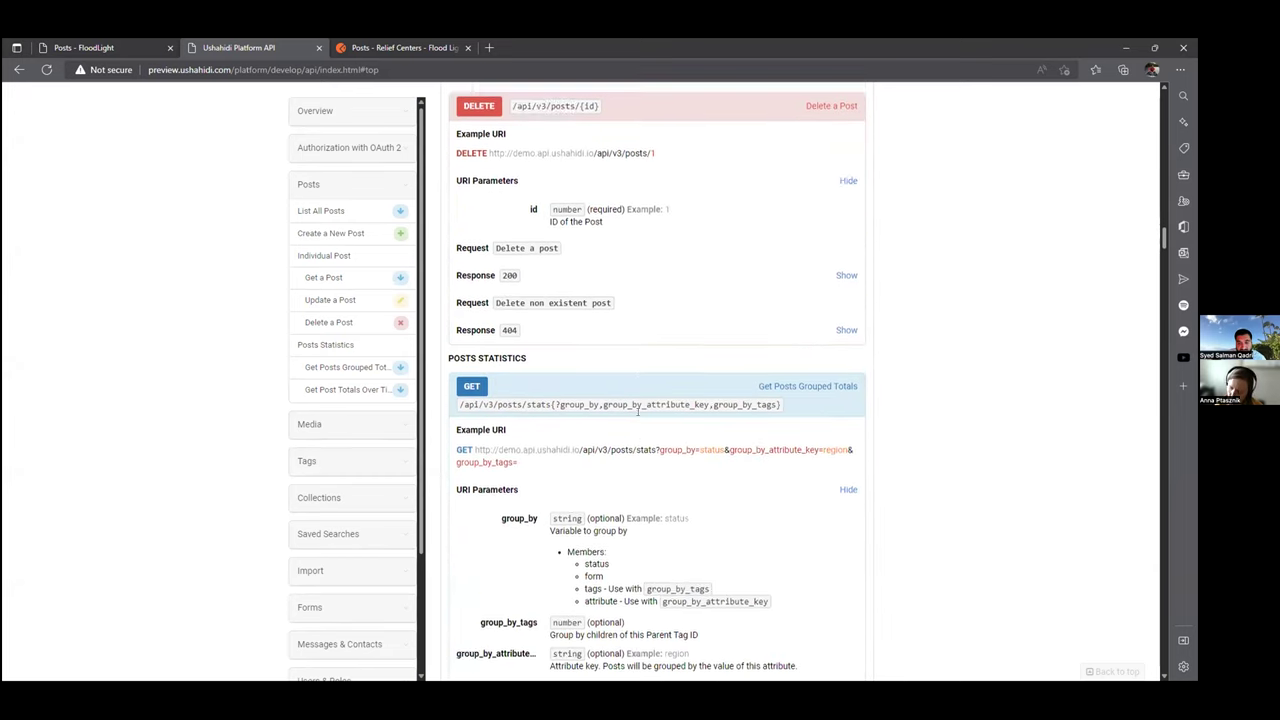
pyautogui.scroll(-8, 637, 411)
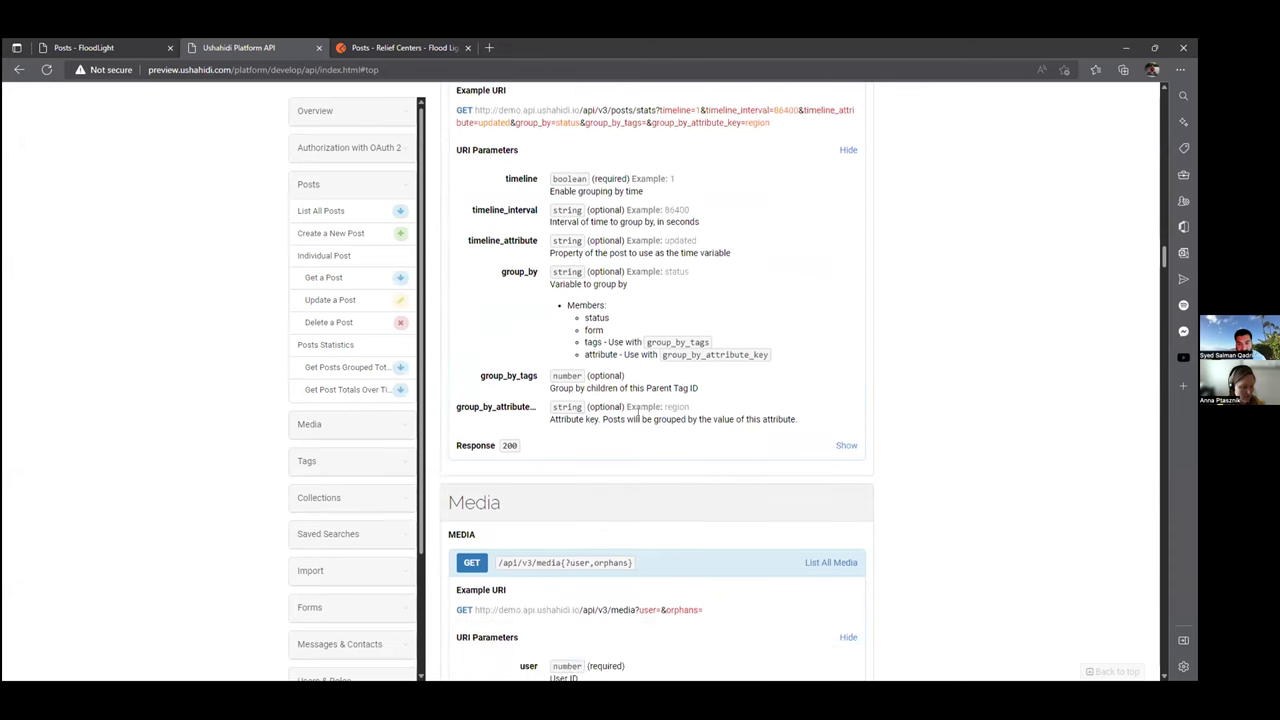
pyautogui.scroll(20, 637, 411)
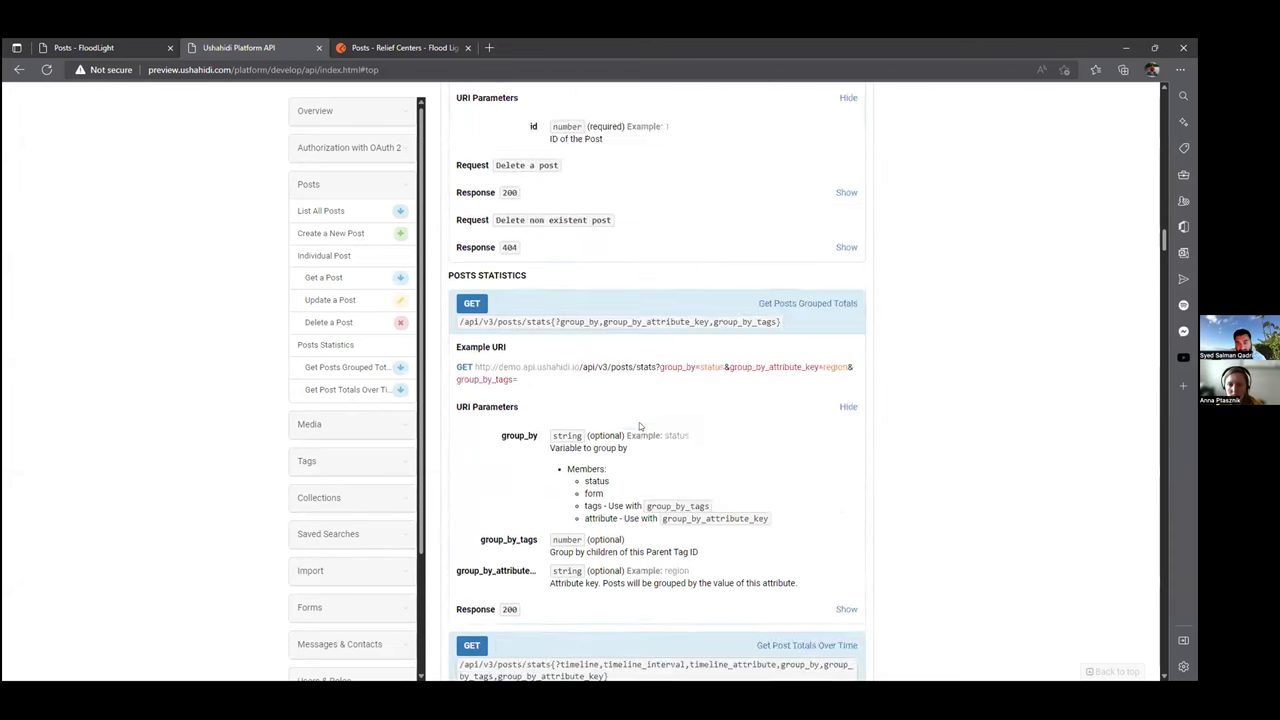
pyautogui.scroll(20, 641, 422)
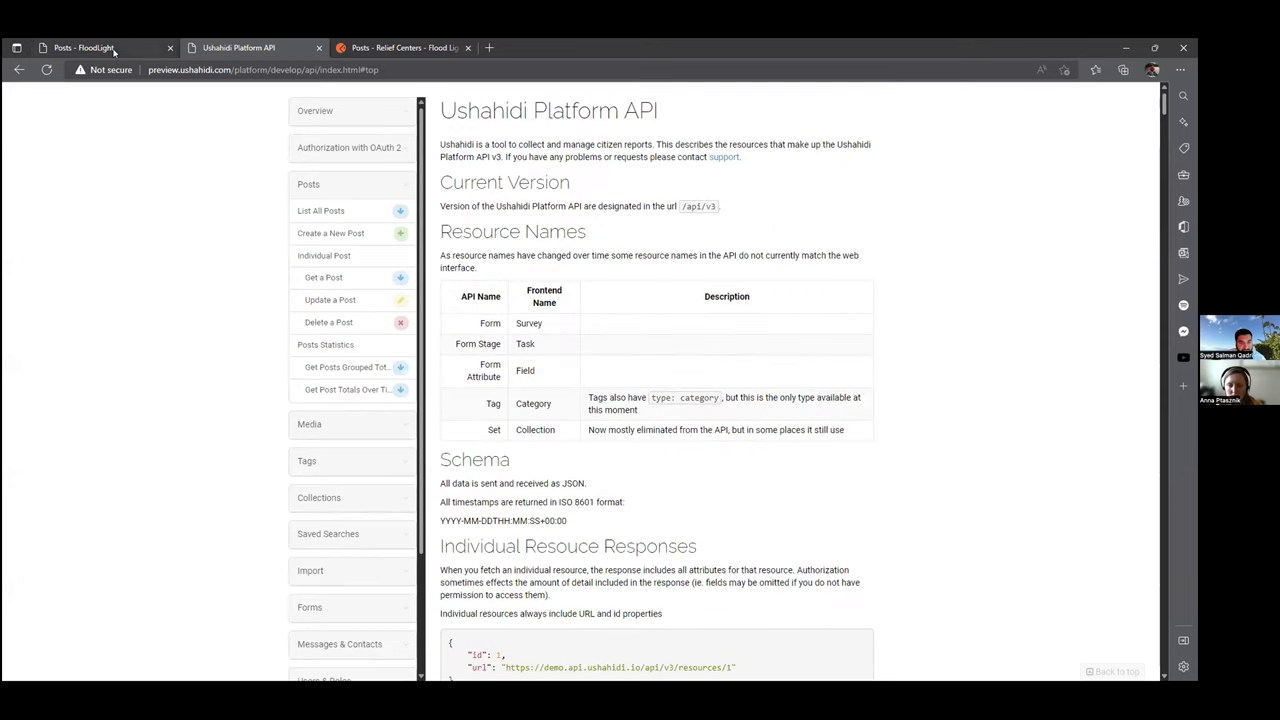
# Go back to the FloodLight map and examine the report clusters along the Indus River and in northern Pakistan.
pyautogui.click(113, 52)
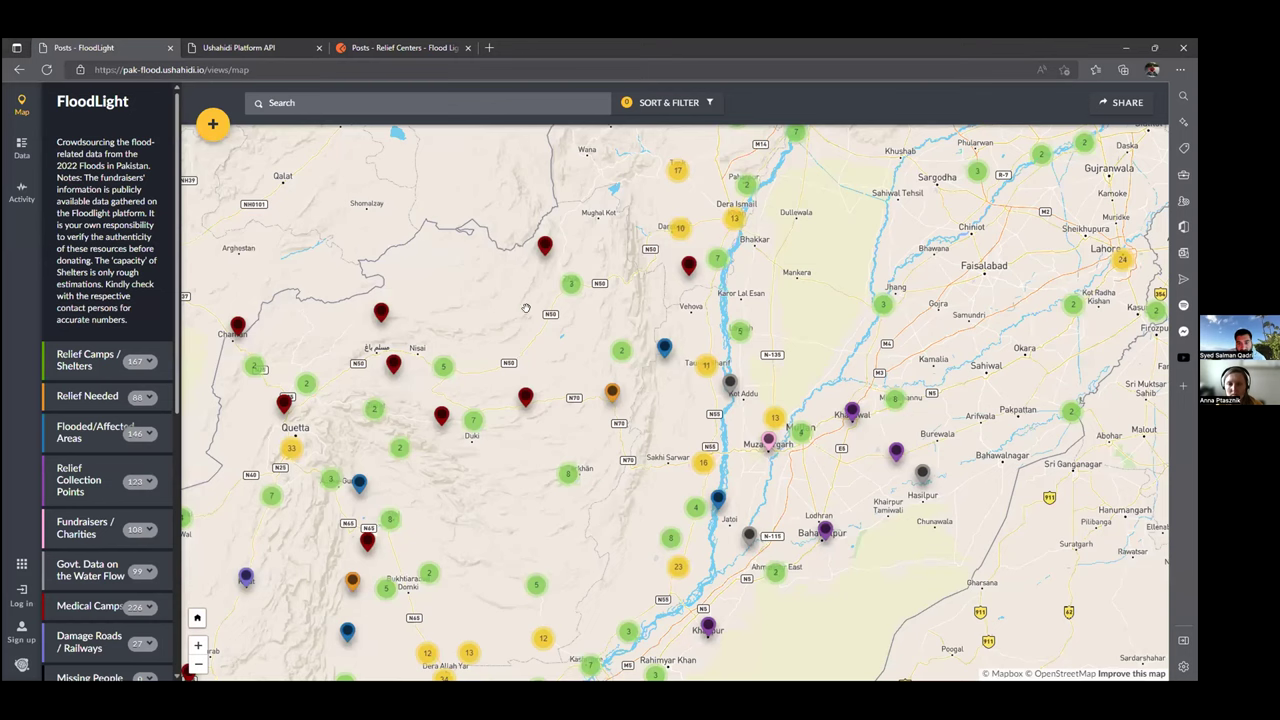
pyautogui.moveTo(672, 440); pyautogui.dragTo(664, 416)
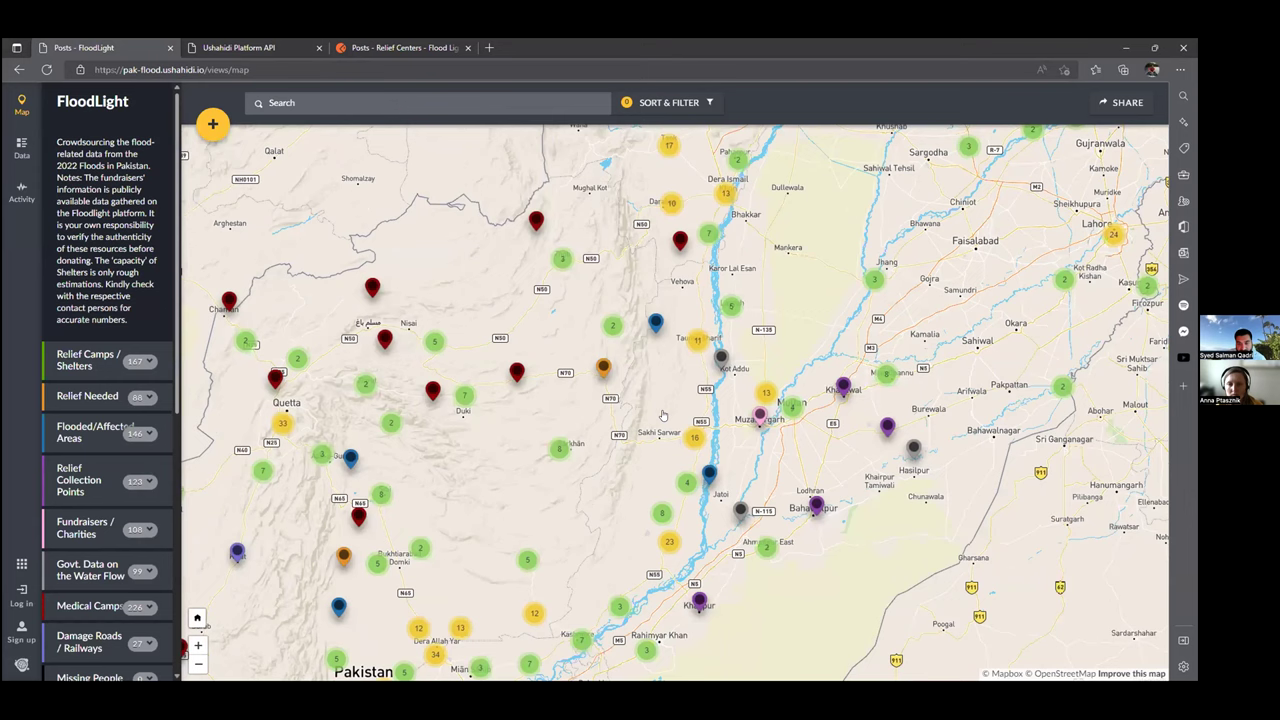
pyautogui.scroll(-3, 625, 366)
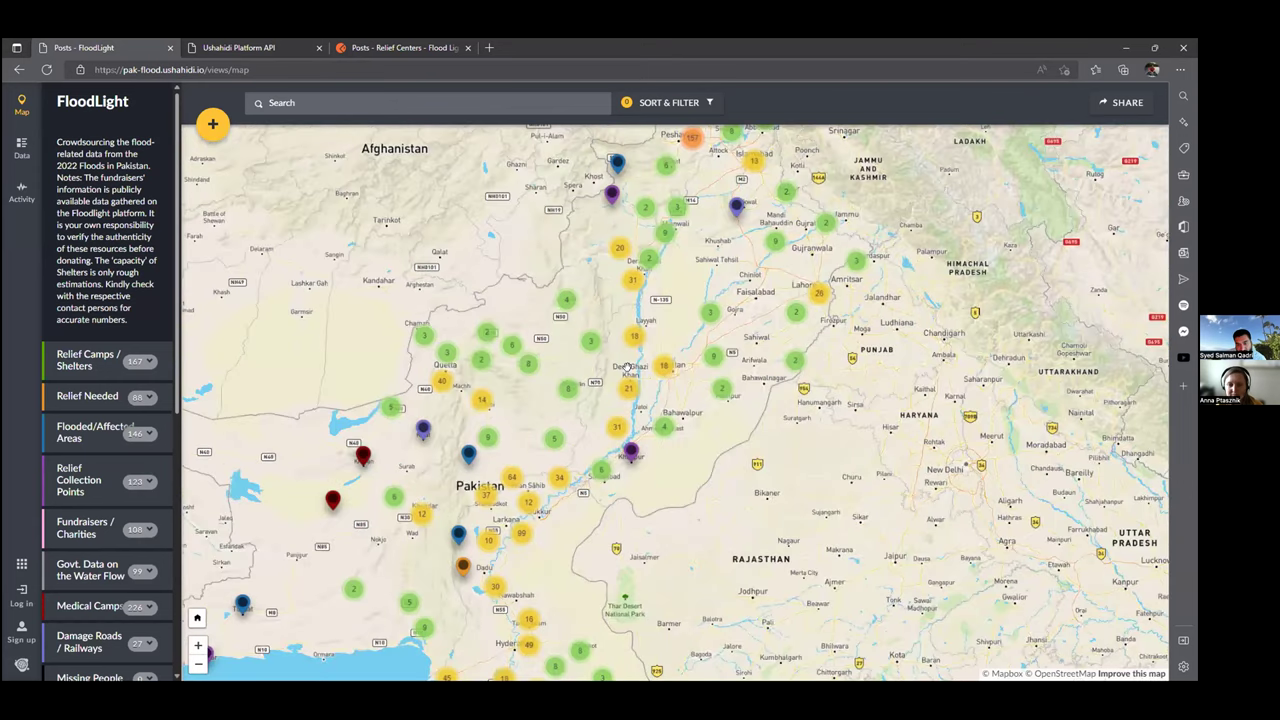
pyautogui.scroll(-3, 624, 360)
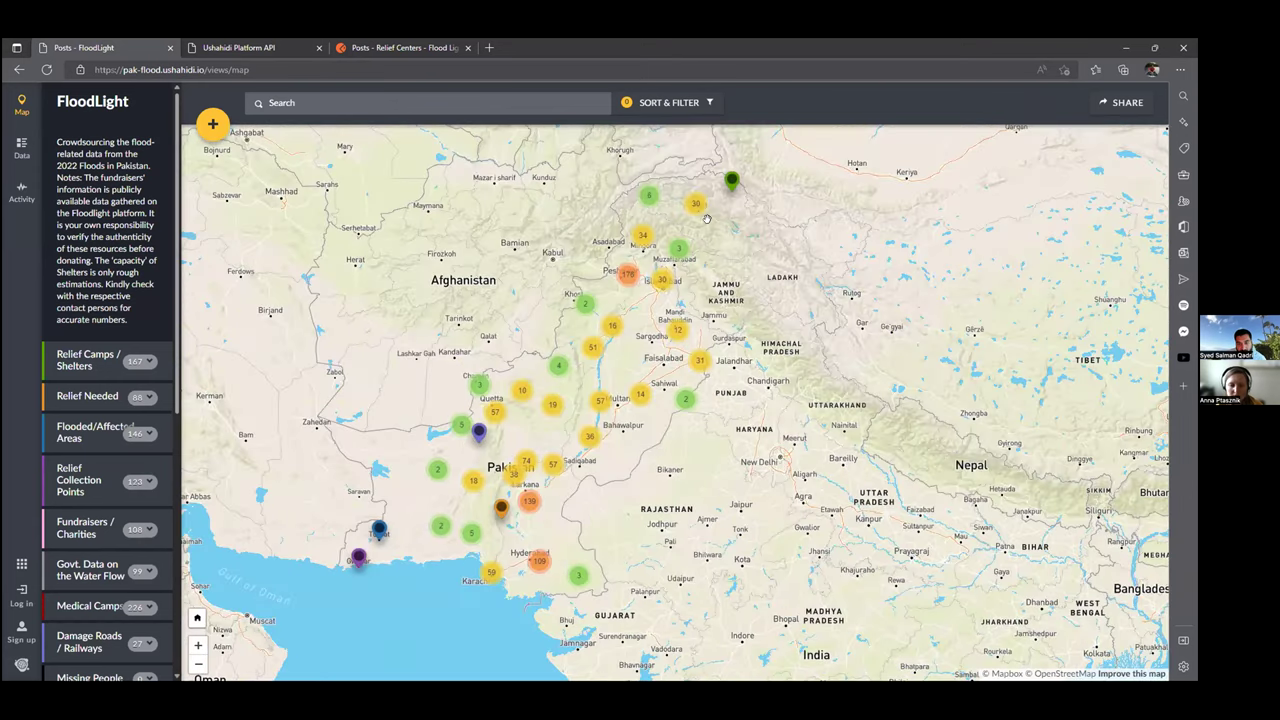
pyautogui.scroll(3, 618, 346)
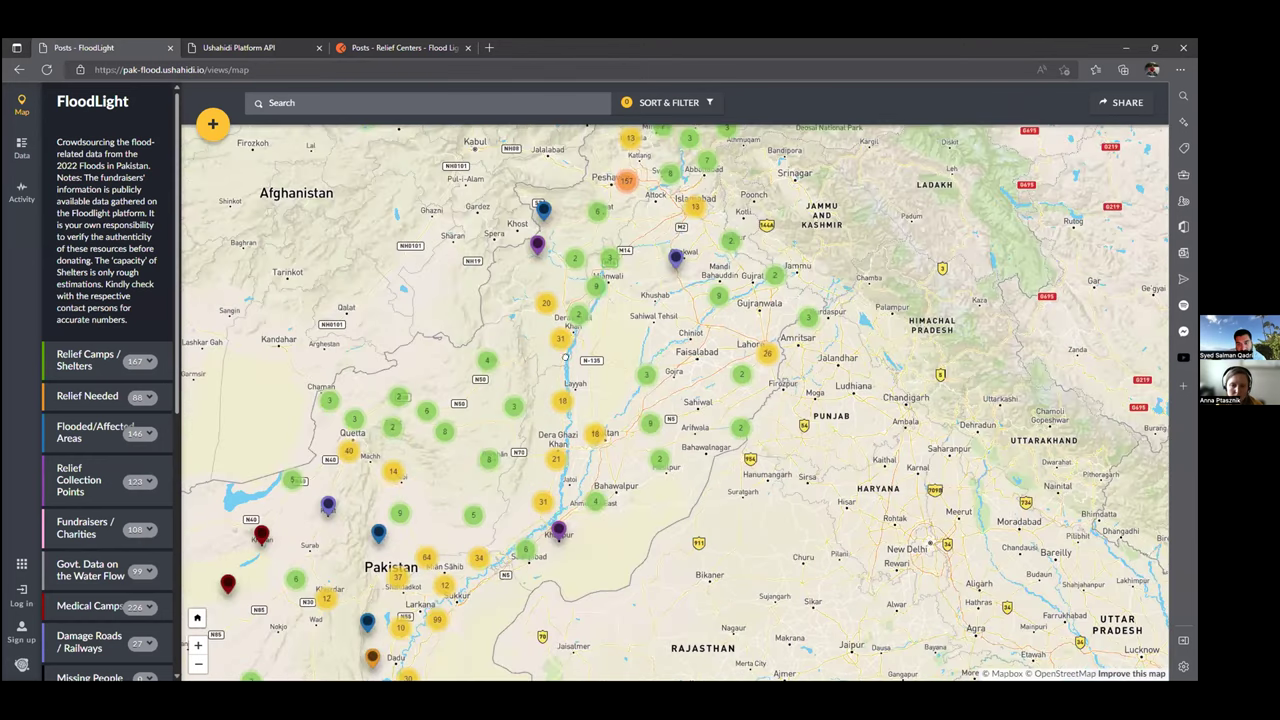
pyautogui.moveTo(609, 344); pyautogui.dragTo(677, 206)
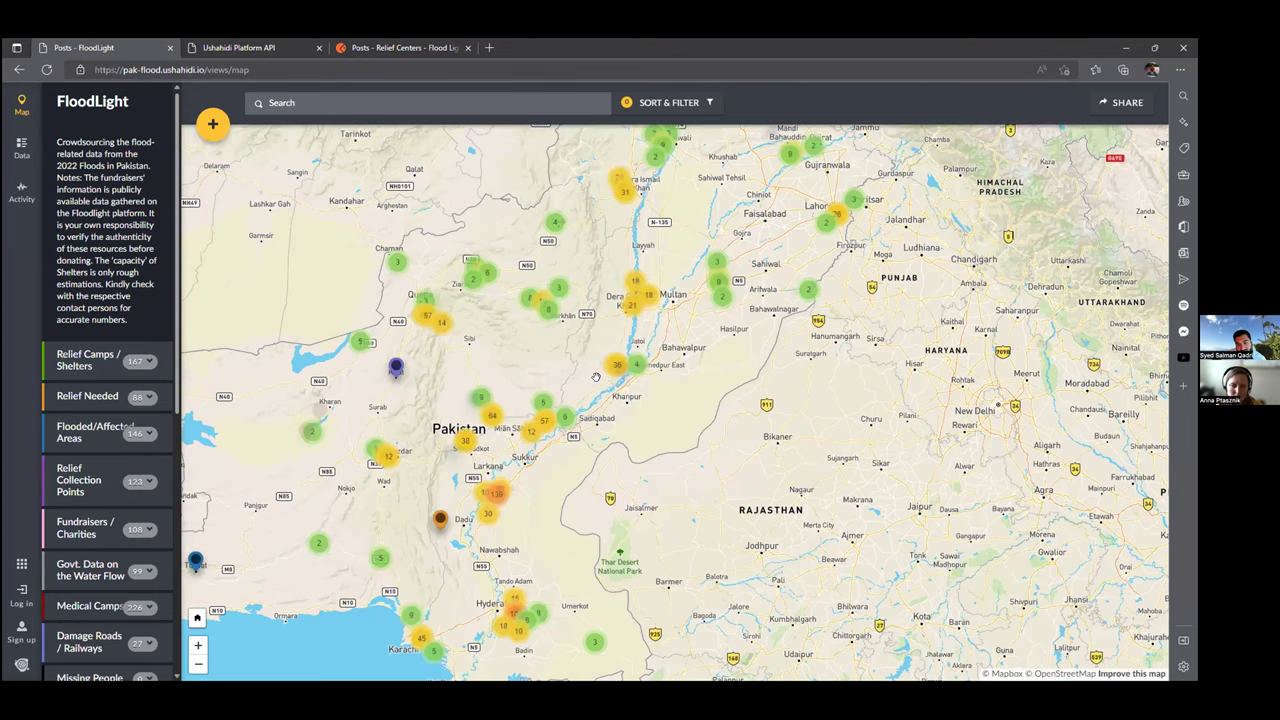
pyautogui.moveTo(673, 252); pyautogui.dragTo(596, 377)
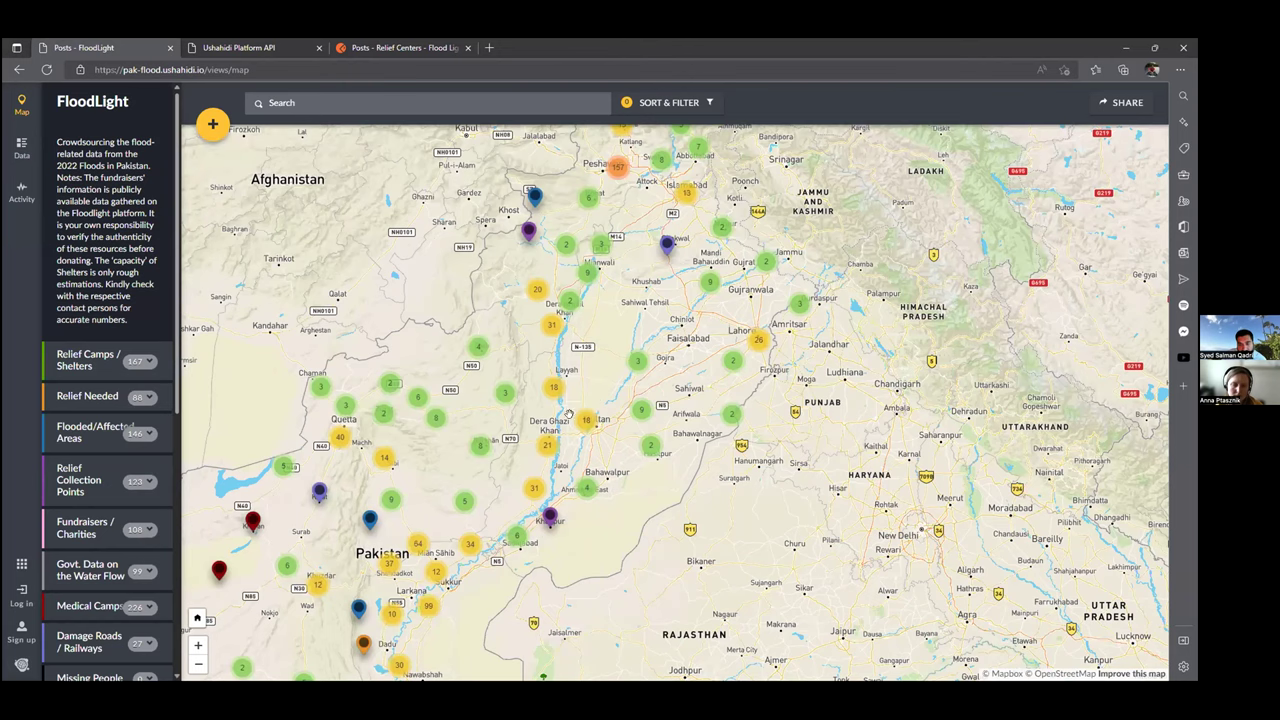
pyautogui.moveTo(532, 425); pyautogui.dragTo(530, 447)
pyautogui.moveTo(562, 403); pyautogui.dragTo(560, 409)
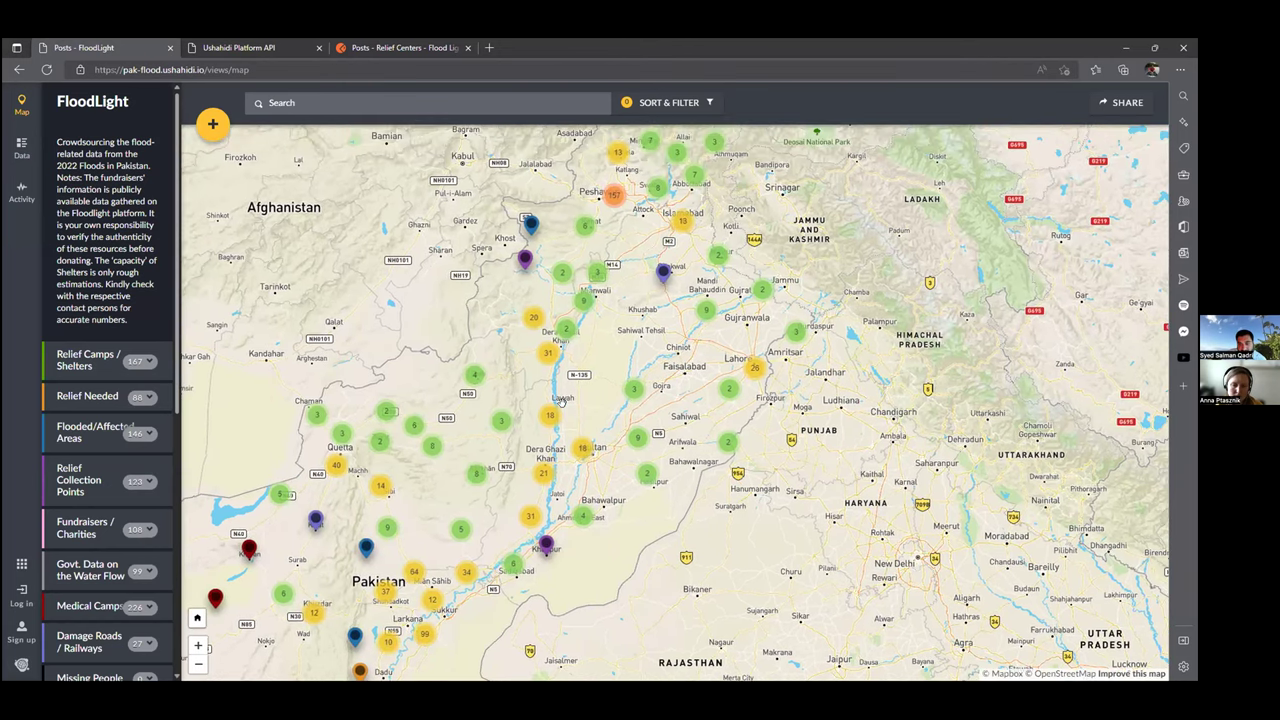
pyautogui.moveTo(672, 299); pyautogui.dragTo(648, 337)
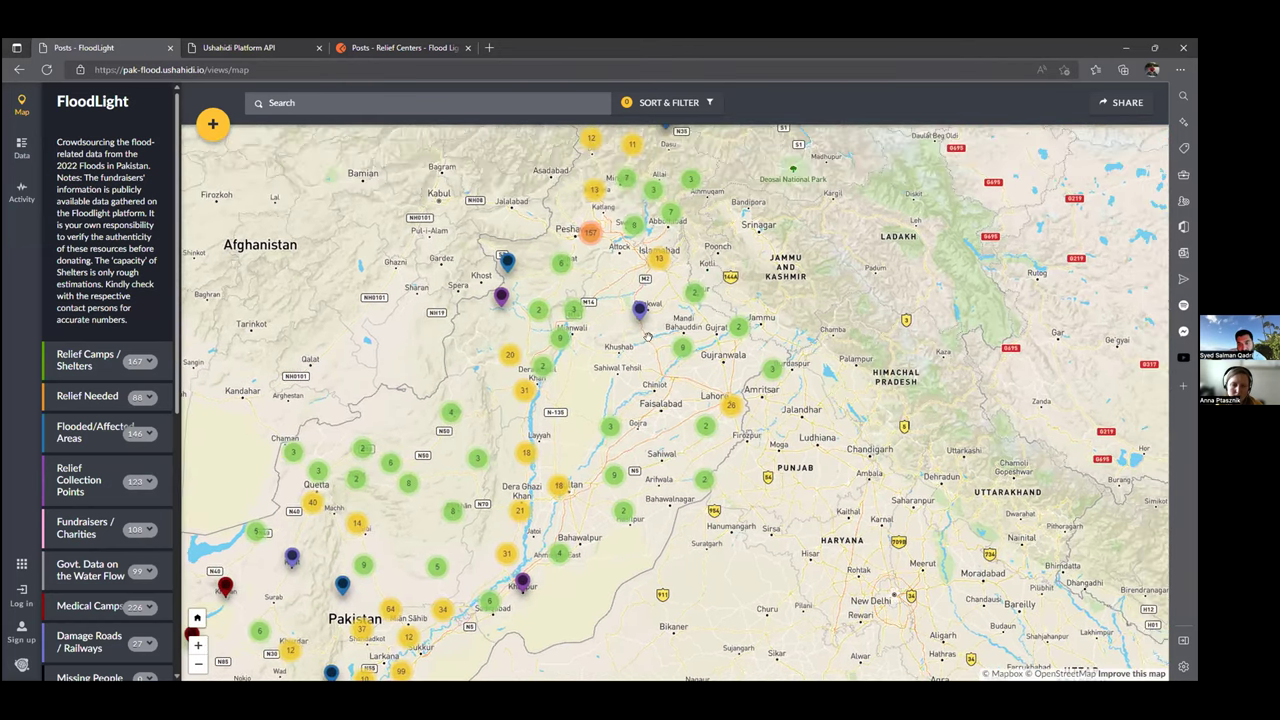
pyautogui.moveTo(744, 292); pyautogui.dragTo(742, 296)
pyautogui.moveTo(814, 210); pyautogui.dragTo(735, 247)
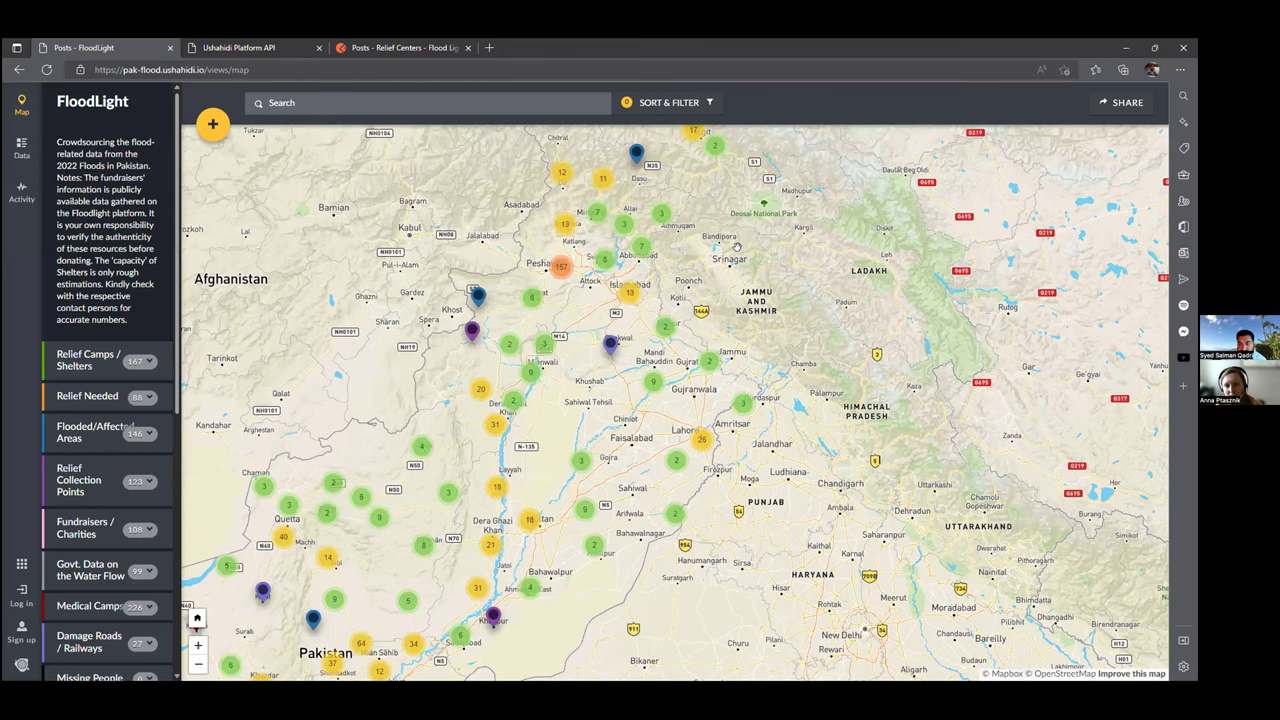
# Survey the report clusters across all of Pakistan and examine the reports between the Indus River and Faisalabad more closely.
pyautogui.scroll(-2, 710, 247)
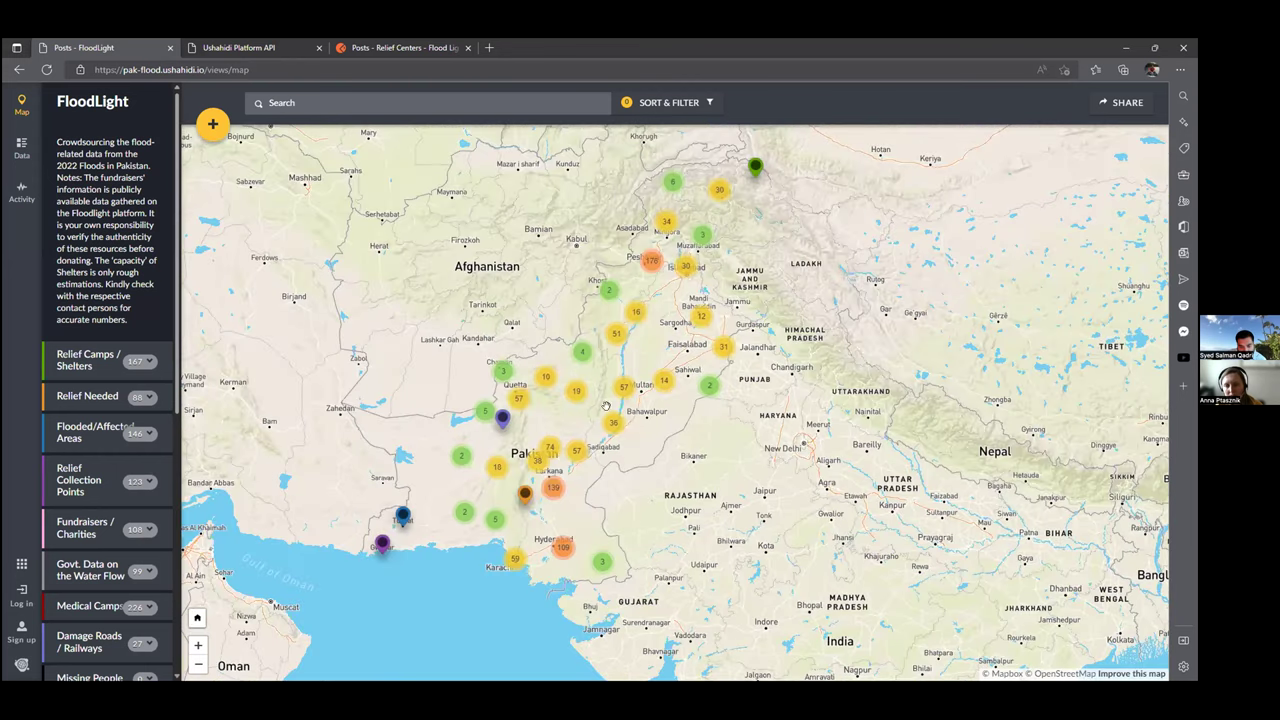
pyautogui.moveTo(530, 541); pyautogui.dragTo(512, 547)
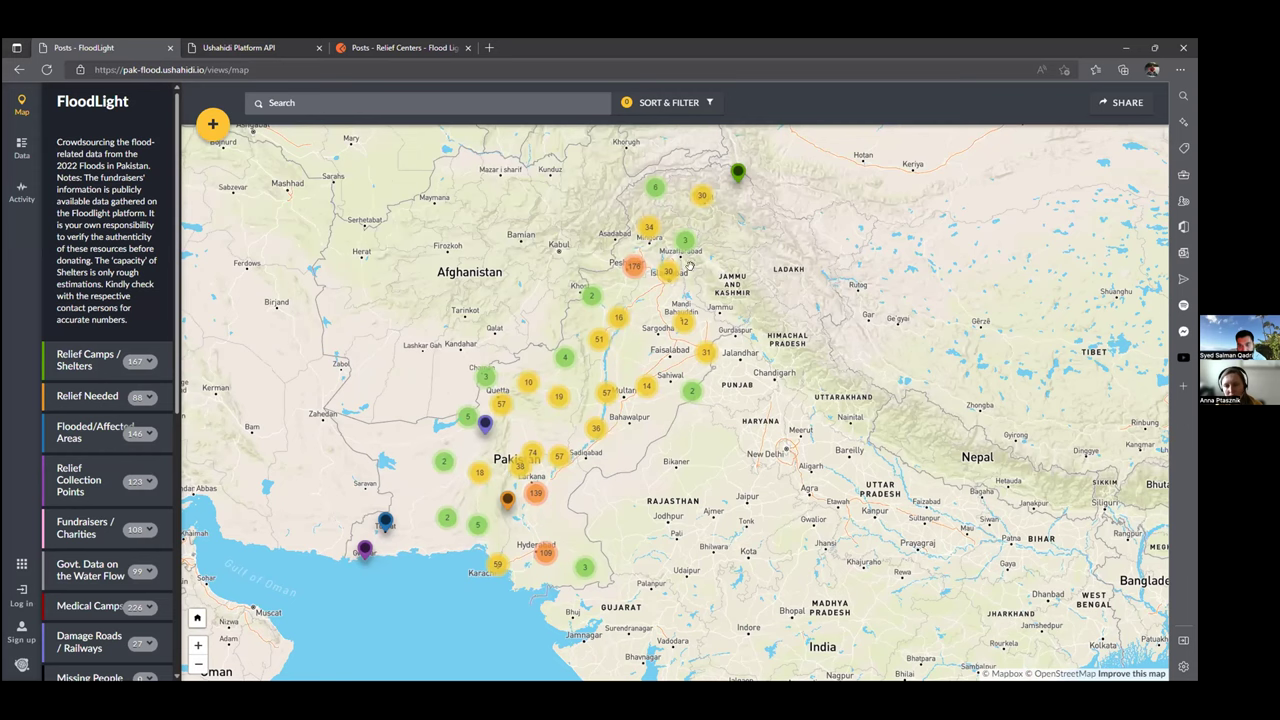
pyautogui.moveTo(604, 391); pyautogui.dragTo(595, 408)
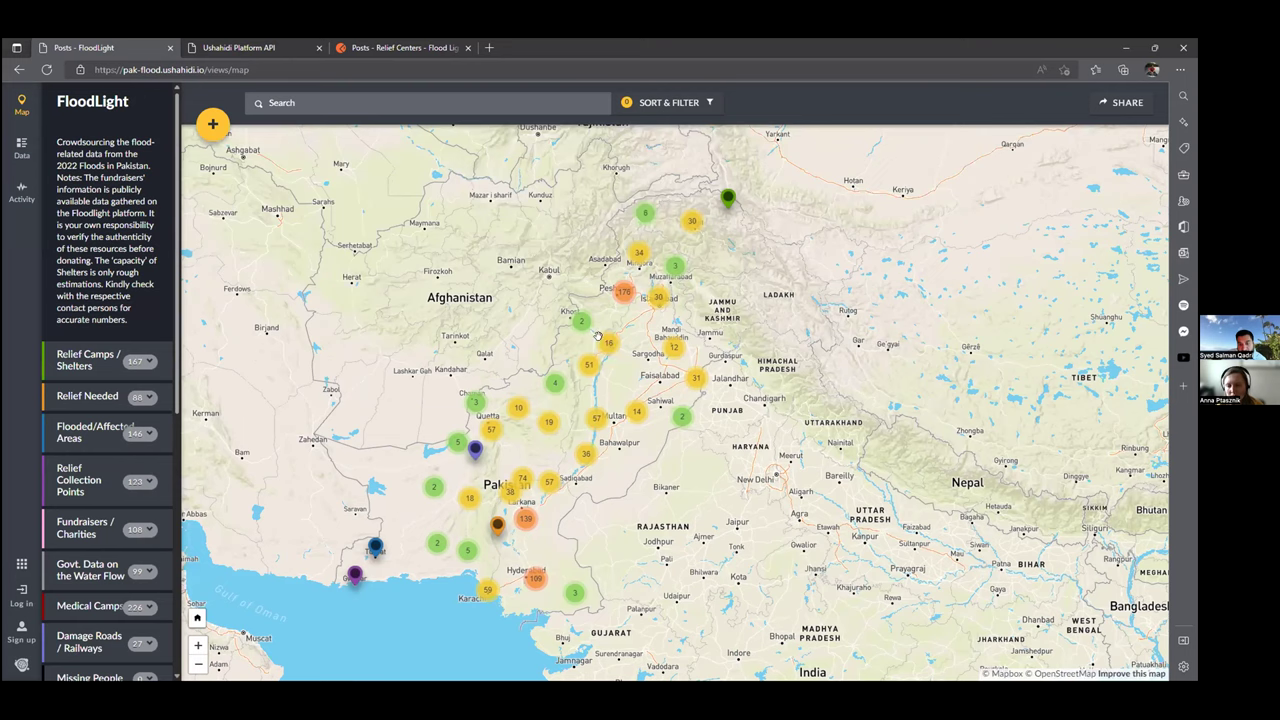
pyautogui.scroll(2, 598, 356)
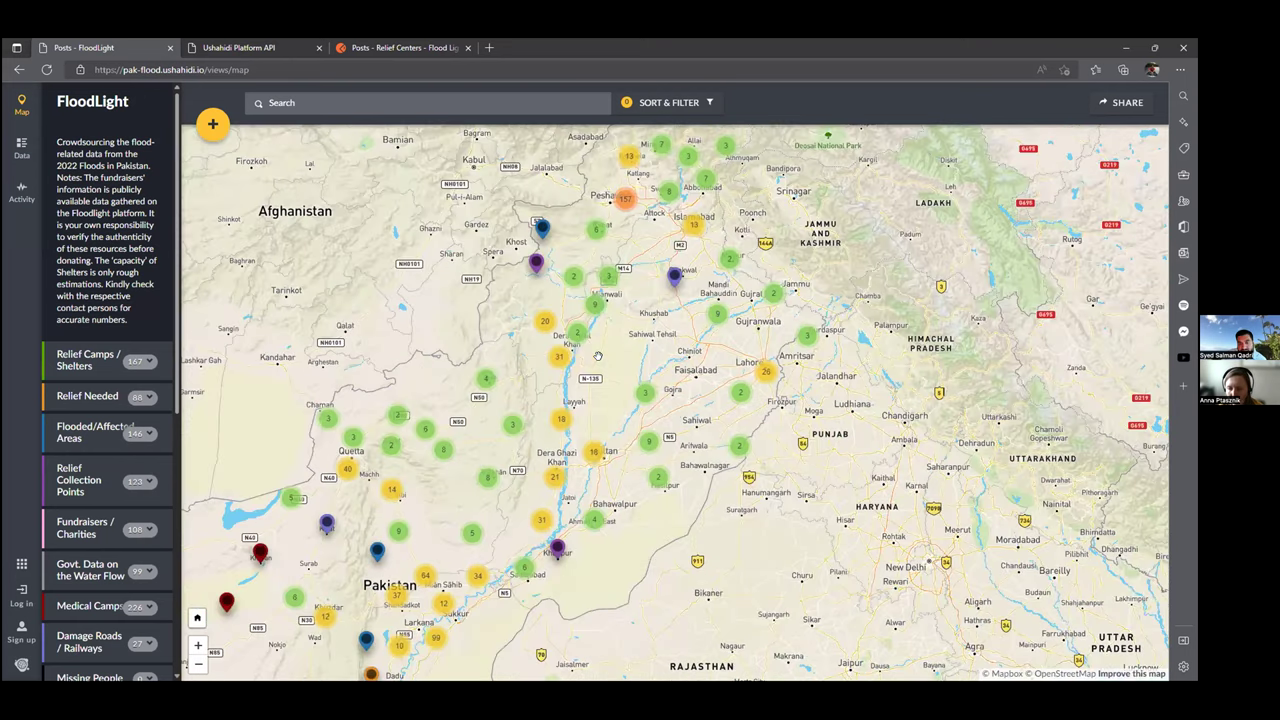
pyautogui.scroll(3, 581, 358)
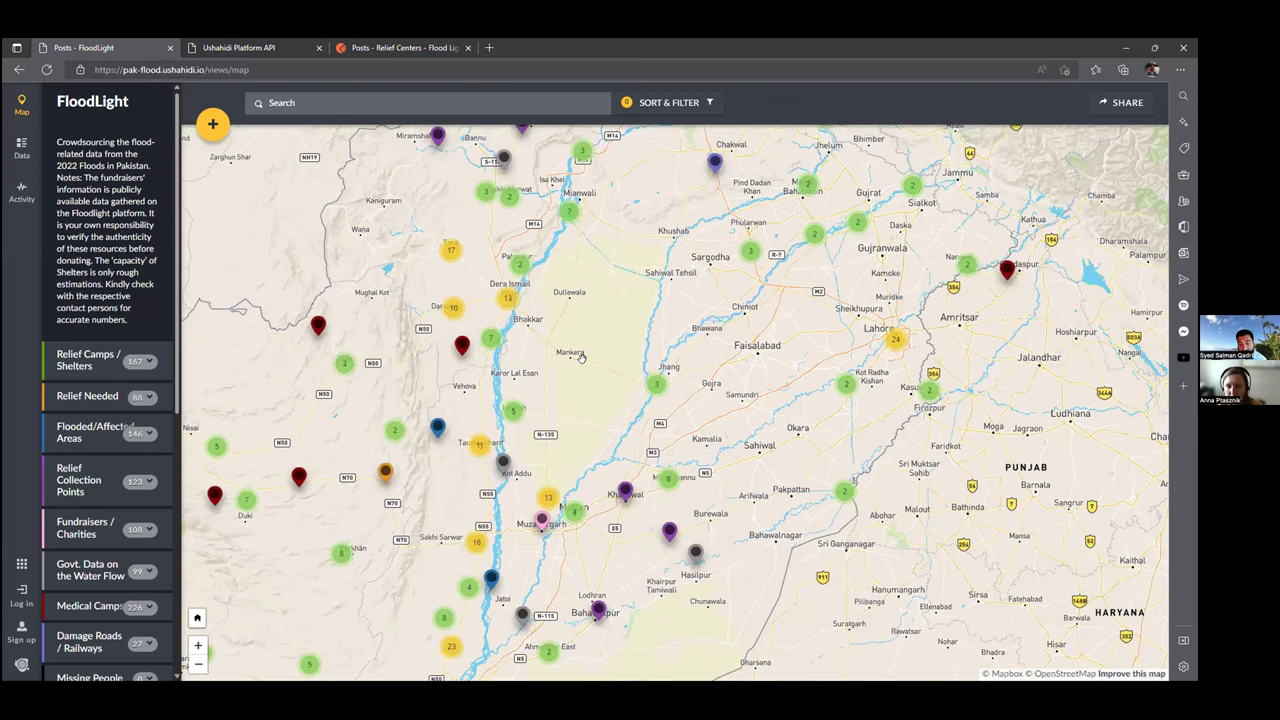
pyautogui.moveTo(551, 407); pyautogui.dragTo(550, 414)
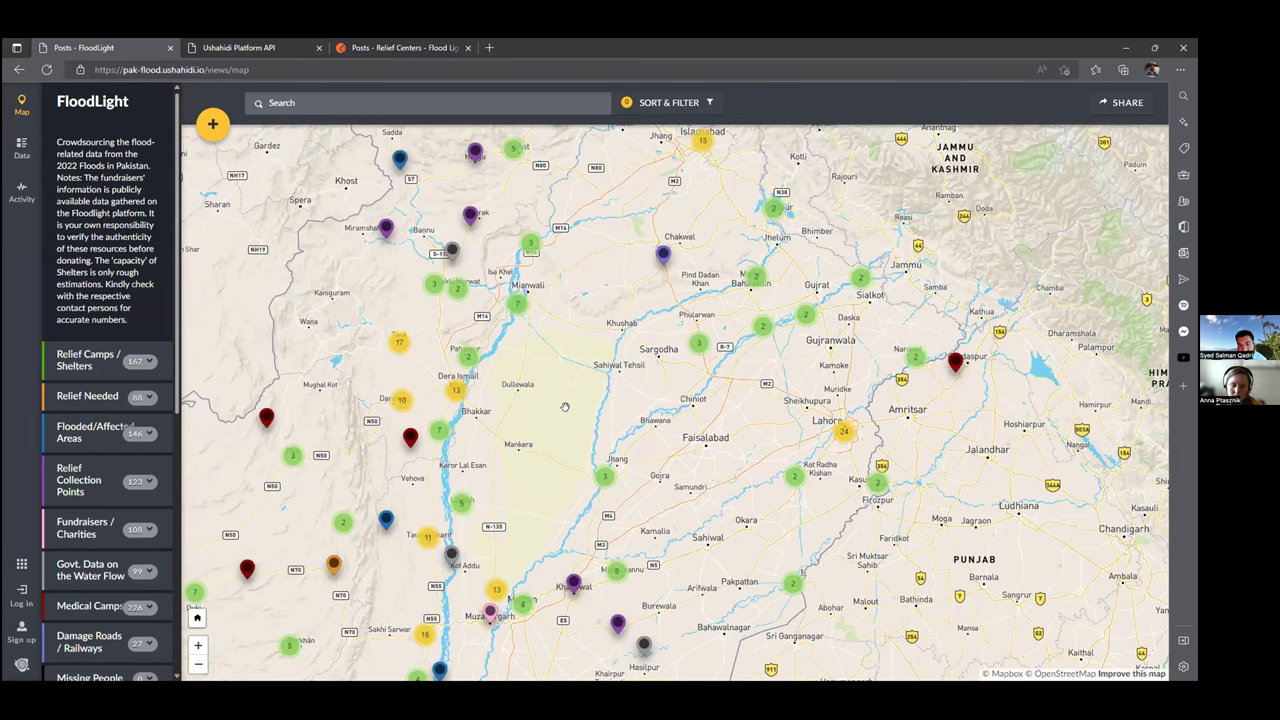
pyautogui.moveTo(564, 489); pyautogui.dragTo(565, 407)
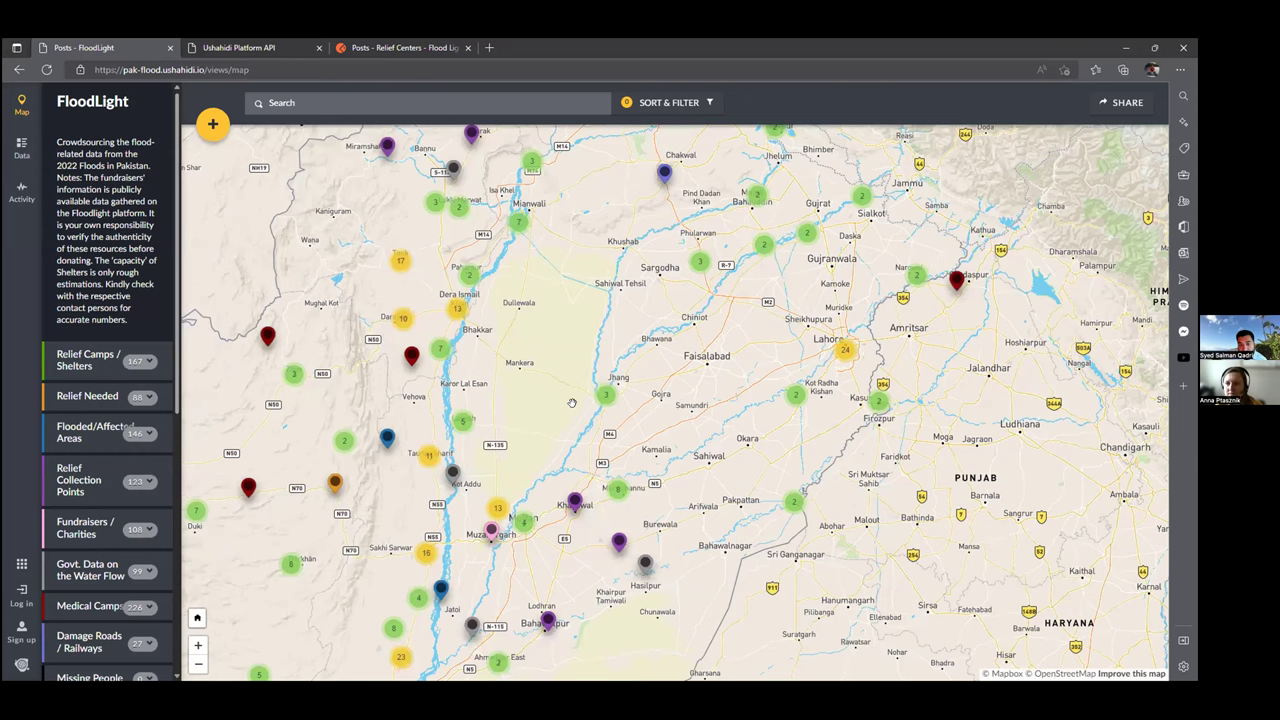
pyautogui.moveTo(575, 392); pyautogui.dragTo(581, 368)
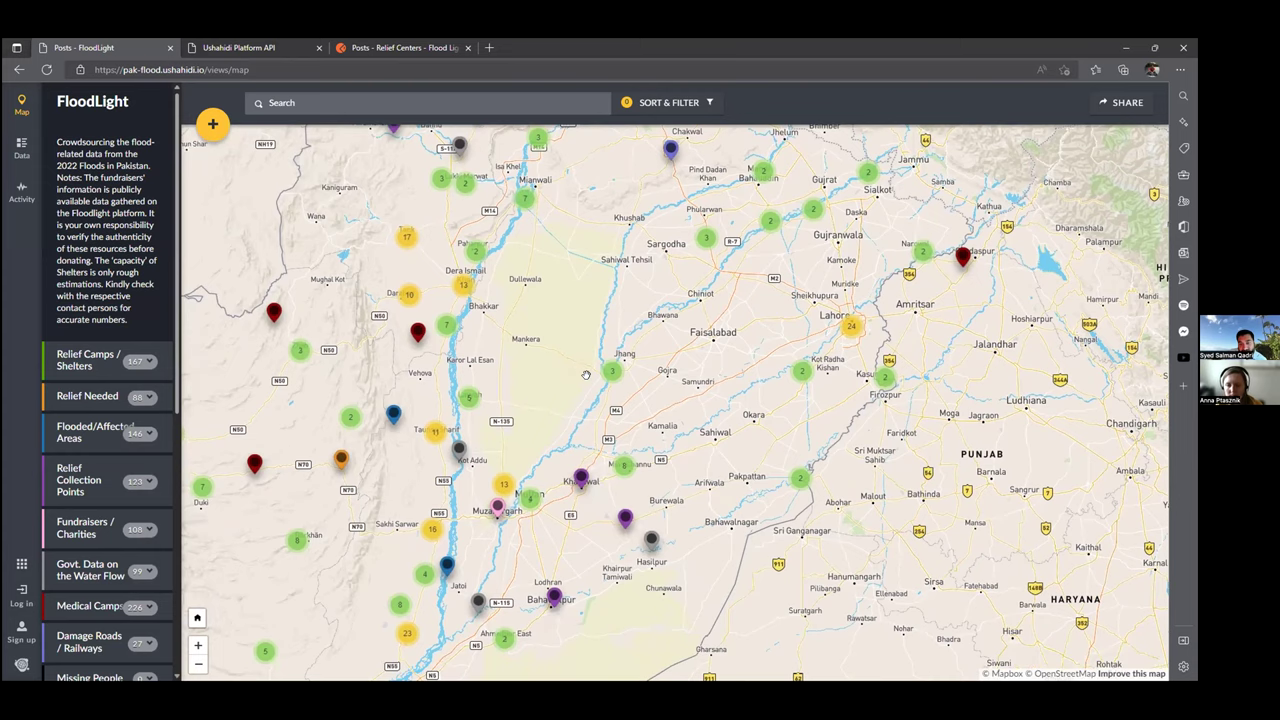
pyautogui.scroll(1, 586, 375)
pyautogui.scroll(2, 586, 375)
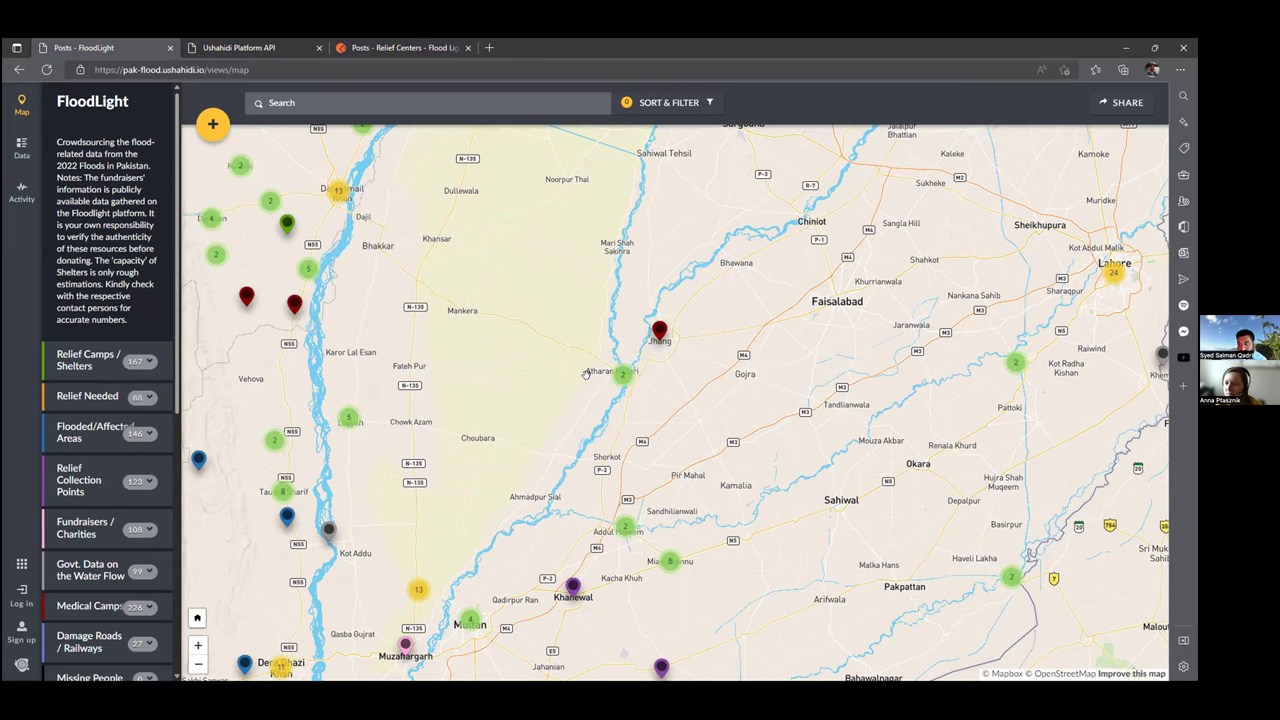
# Widen the map from the Jhang area and review the report clusters from Quetta to Peshawar and Lahore.
pyautogui.moveTo(568, 328); pyautogui.dragTo(569, 348)
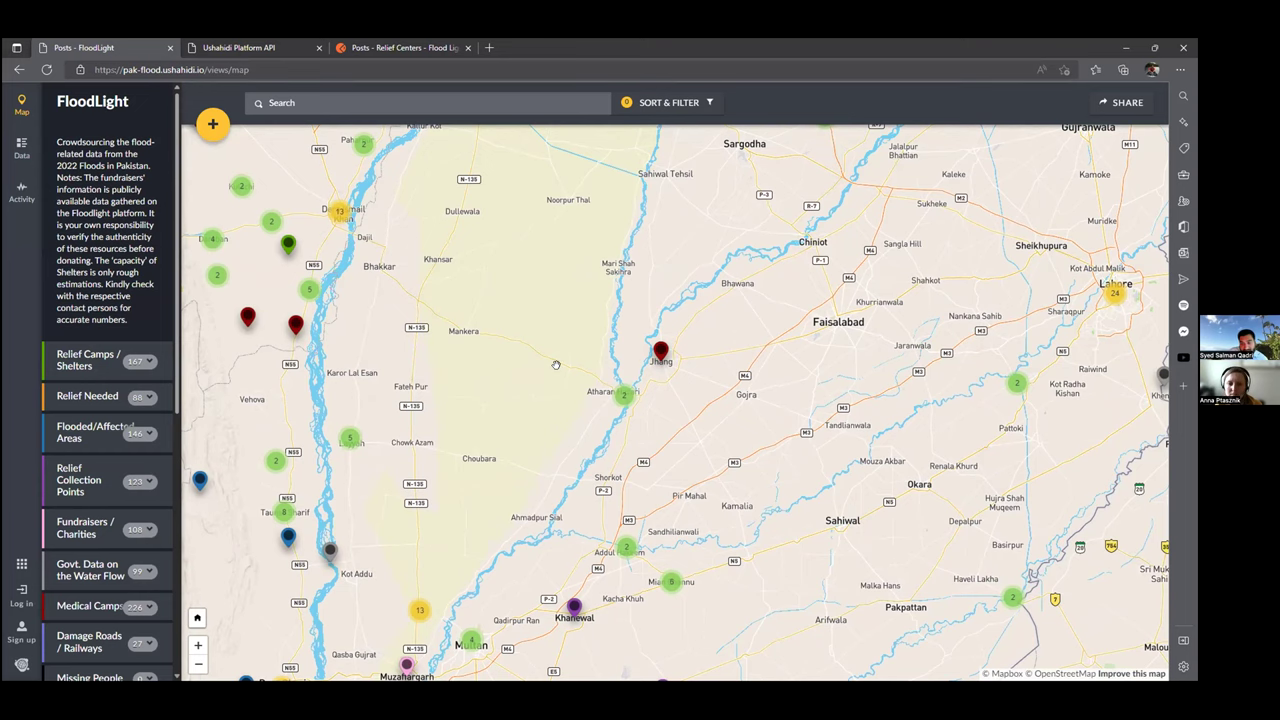
pyautogui.scroll(-1, 556, 365)
pyautogui.scroll(-1, 560, 362)
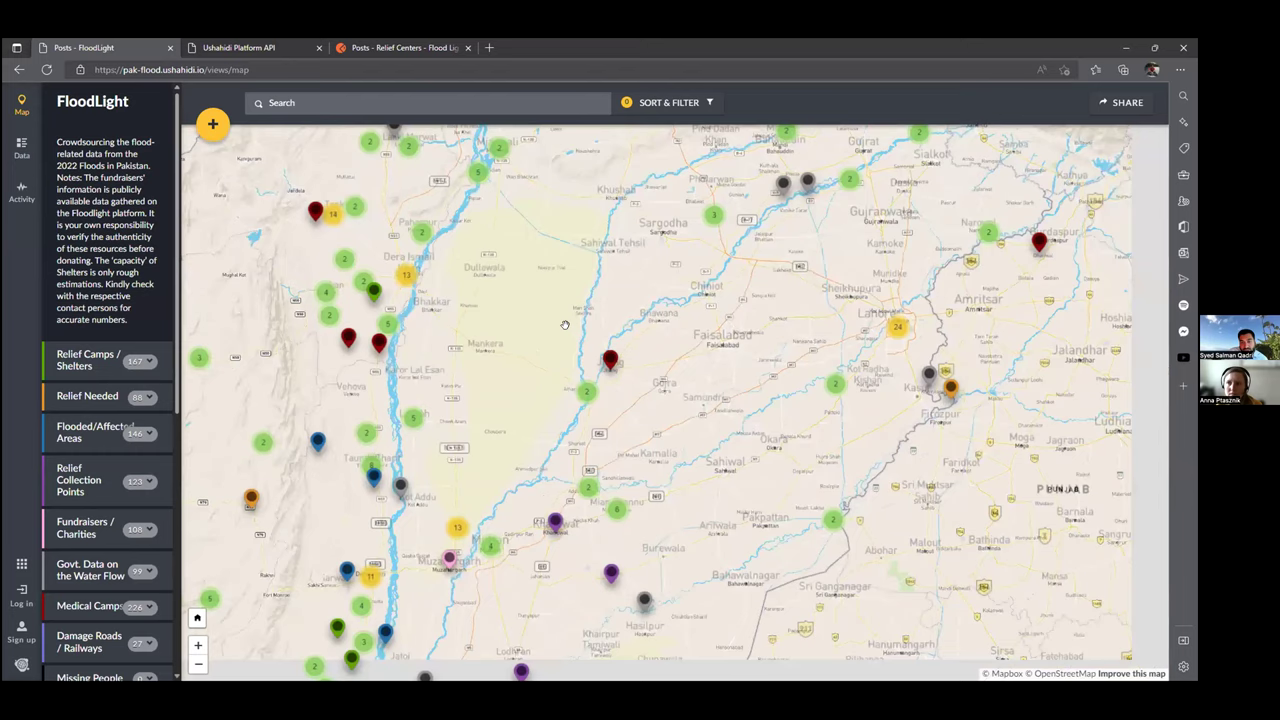
pyautogui.moveTo(579, 320); pyautogui.dragTo(587, 338)
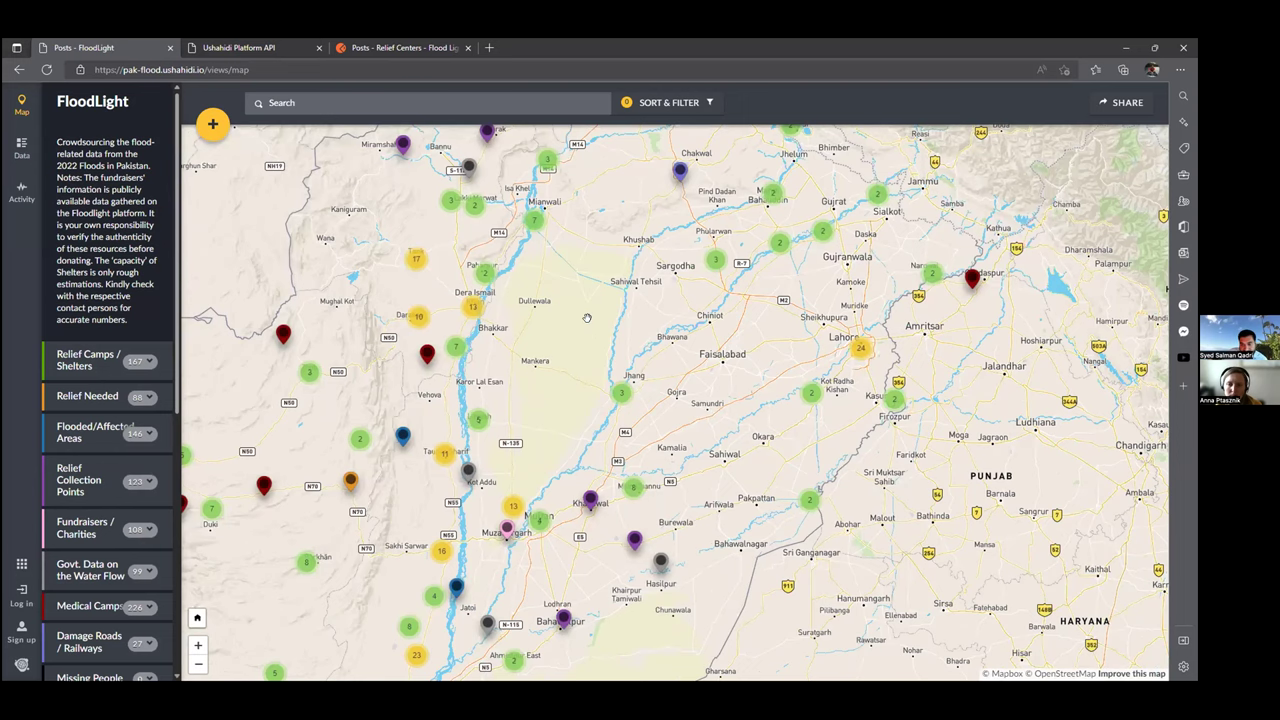
pyautogui.scroll(-5, 587, 318)
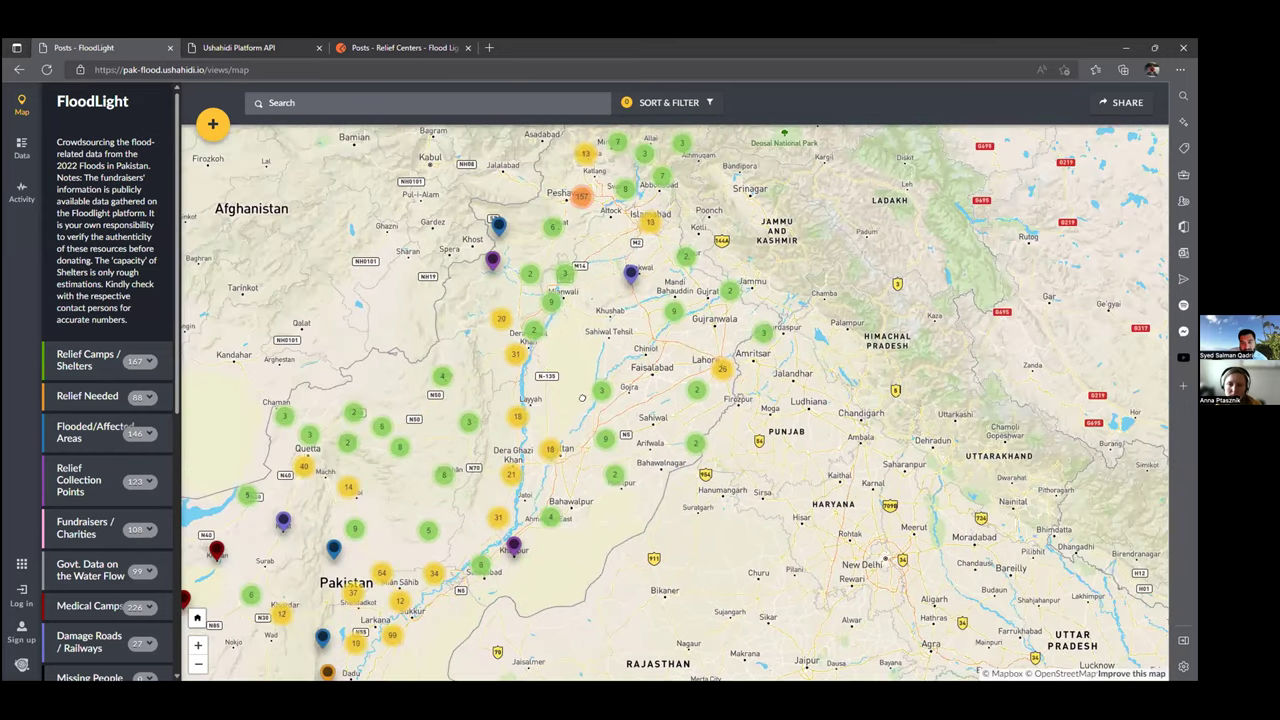
pyautogui.moveTo(582, 398); pyautogui.dragTo(606, 430)
pyautogui.moveTo(616, 367); pyautogui.dragTo(630, 352)
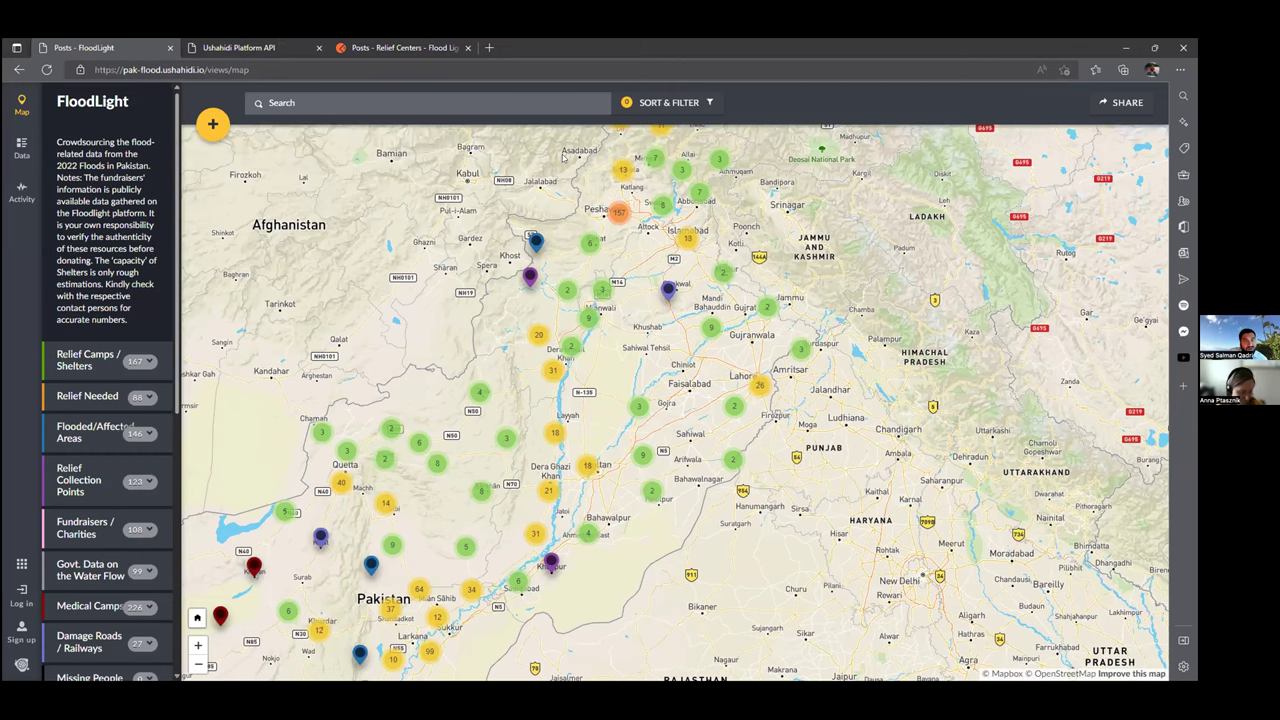
pyautogui.click(402, 46)
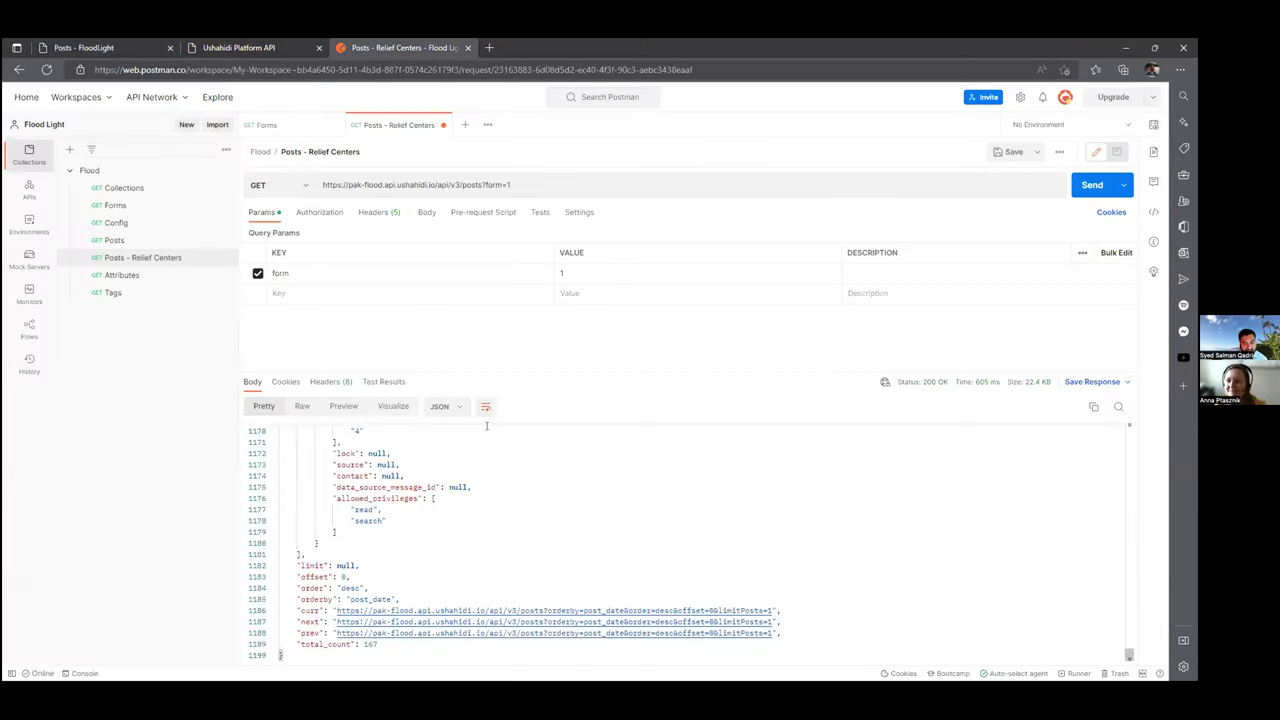
pyautogui.scroll(1, 486, 425)
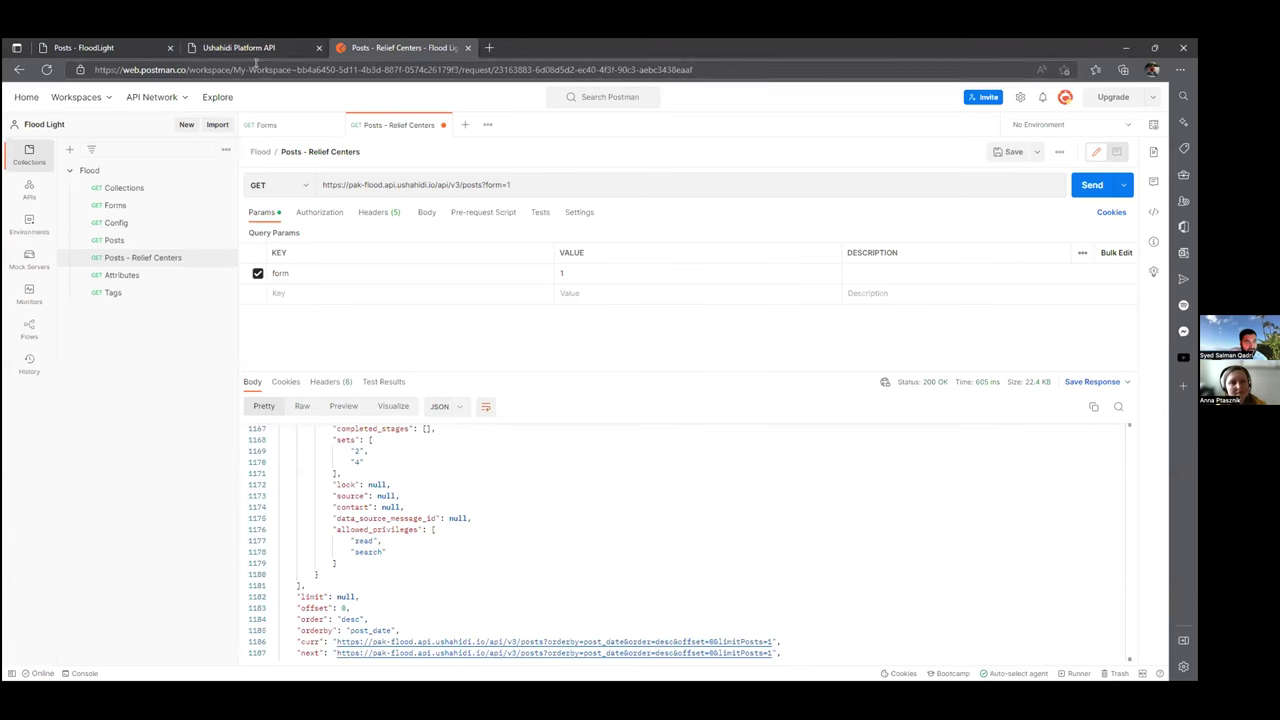
pyautogui.click(135, 206)
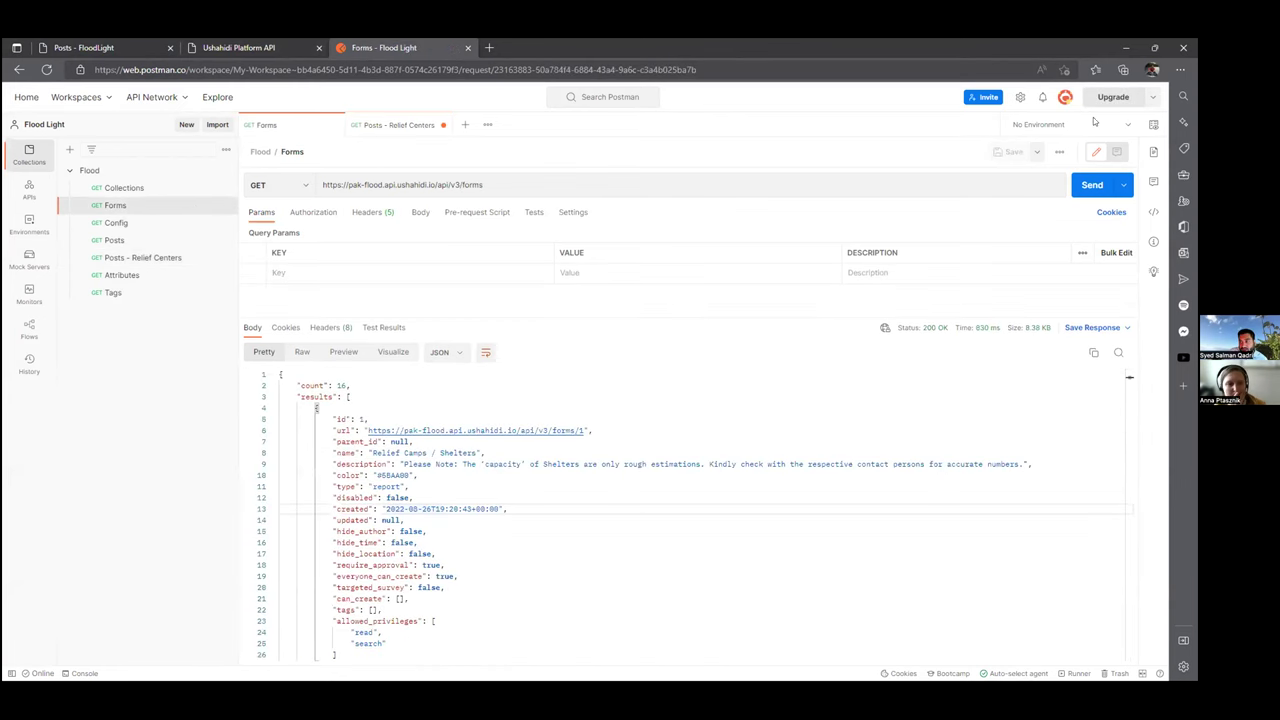
pyautogui.moveTo(446, 194); pyautogui.dragTo(1030, 182)
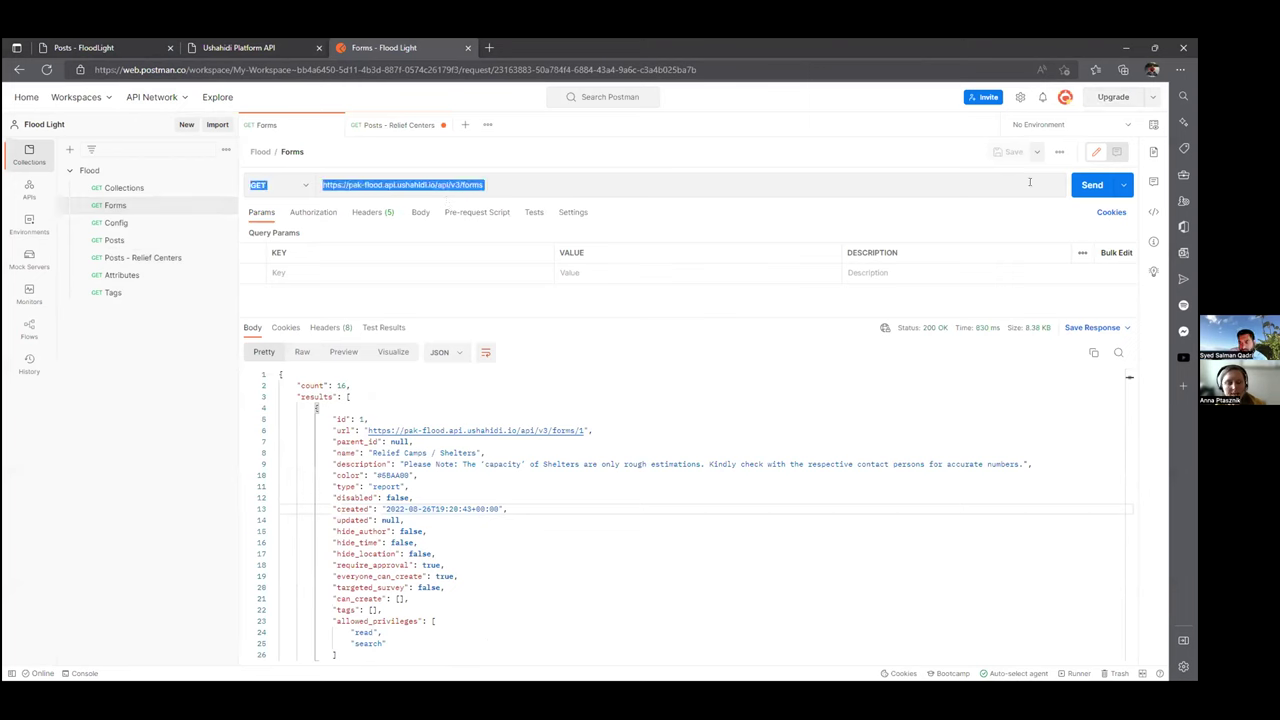
pyautogui.click(1092, 185)
pyautogui.click(327, 189)
pyautogui.click(323, 186)
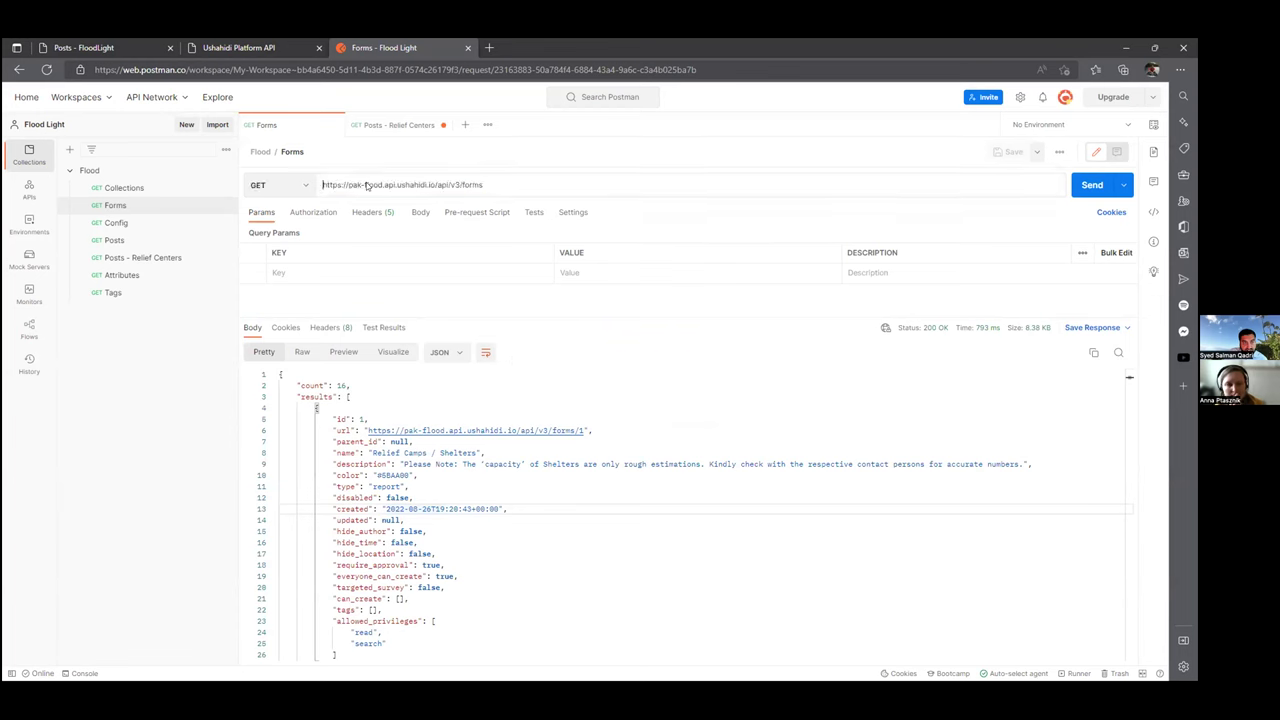
pyautogui.moveTo(323, 186); pyautogui.dragTo(484, 188)
pyautogui.click(487, 186)
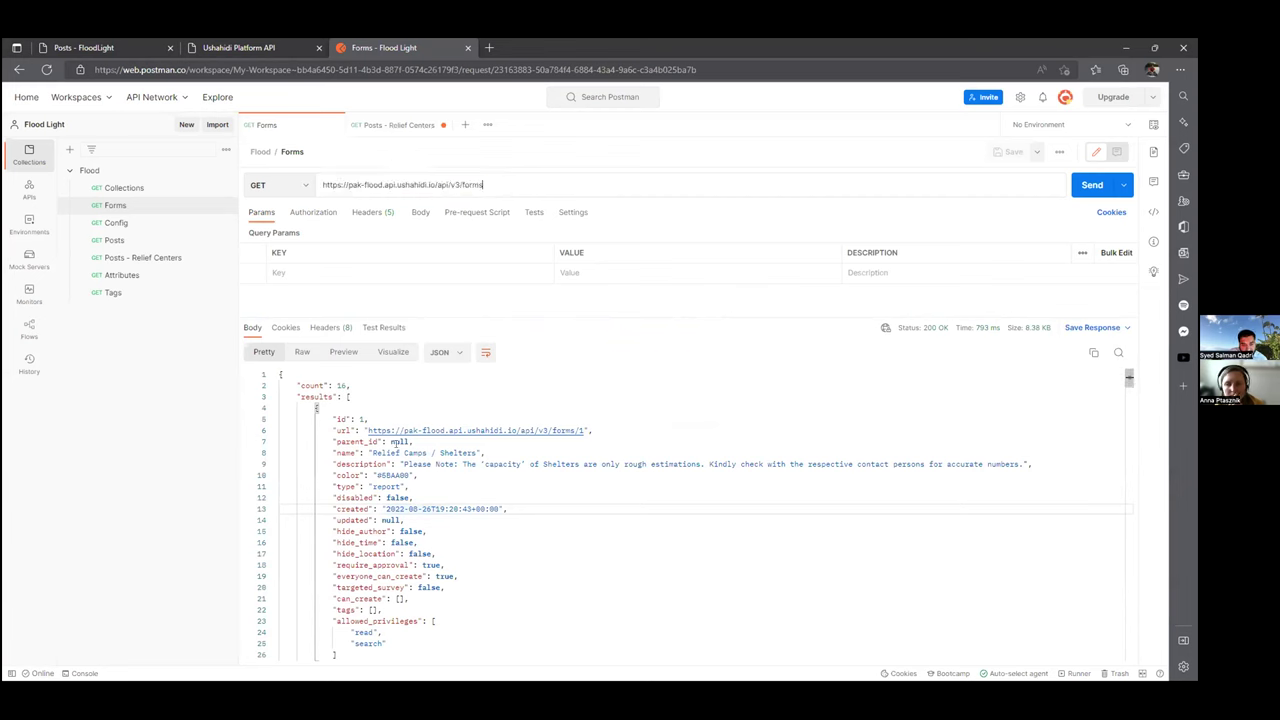
# Examine the Forms response, pointing out the names of the Relief Camps / Shelters and Relief Needed entries.
pyautogui.moveTo(370, 453); pyautogui.dragTo(458, 464)
pyautogui.scroll(-1, 460, 464)
pyautogui.scroll(1, 425, 444)
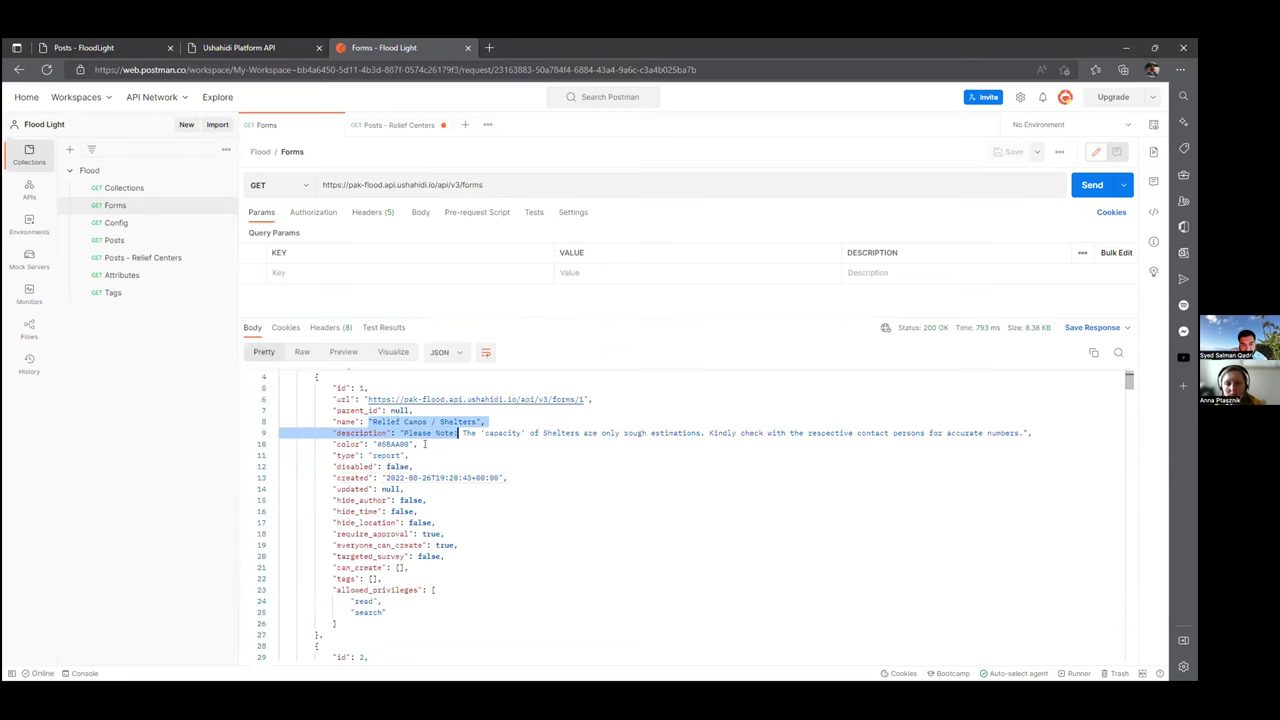
pyautogui.scroll(-4, 458, 433)
pyautogui.moveTo(371, 504); pyautogui.dragTo(414, 505)
pyautogui.scroll(-3, 416, 473)
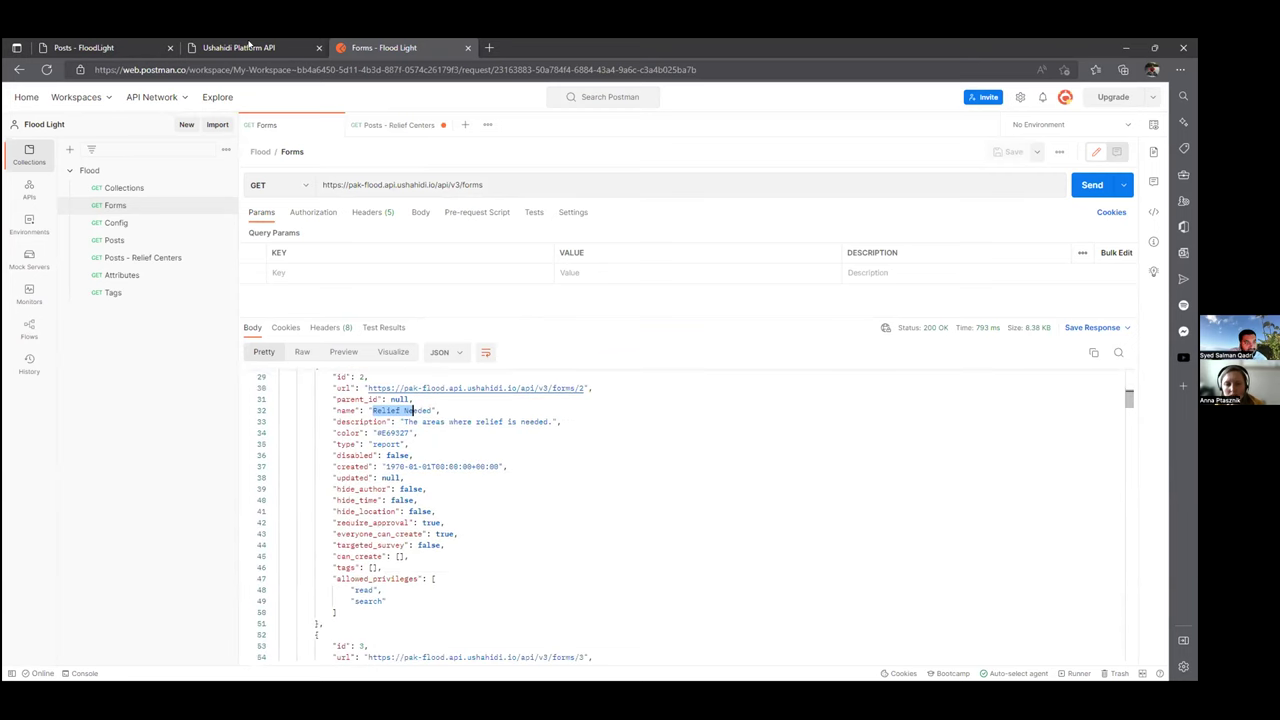
# Compare the returned forms with the survey categories on the FloodLight map and point out the Relief Needed form's id in Postman.
pyautogui.click(84, 48)
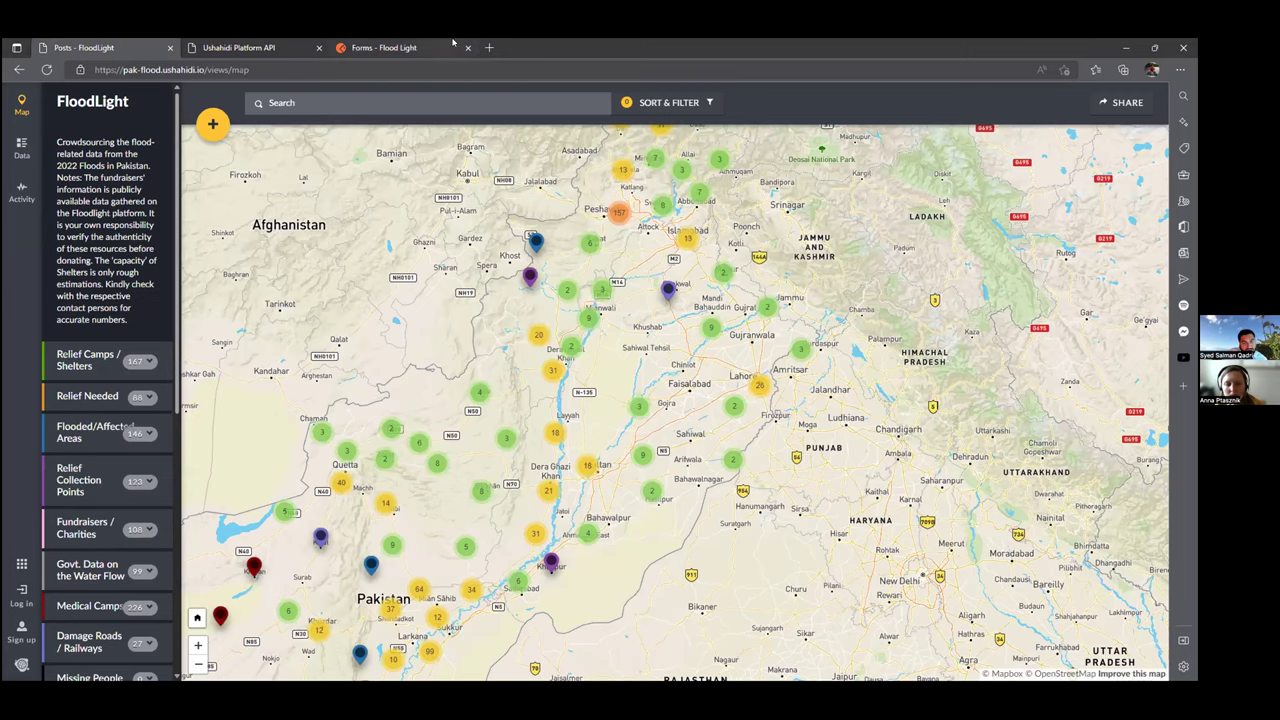
pyautogui.hotkey('ctrl', 'shift', 'Tab')
pyautogui.scroll(4, 400, 490)
pyautogui.moveTo(333, 533)
pyautogui.mouseDown()
pyautogui.moveTo(350, 543)
pyautogui.moveTo(344, 533)
pyautogui.mouseUp()
pyautogui.click(354, 533)
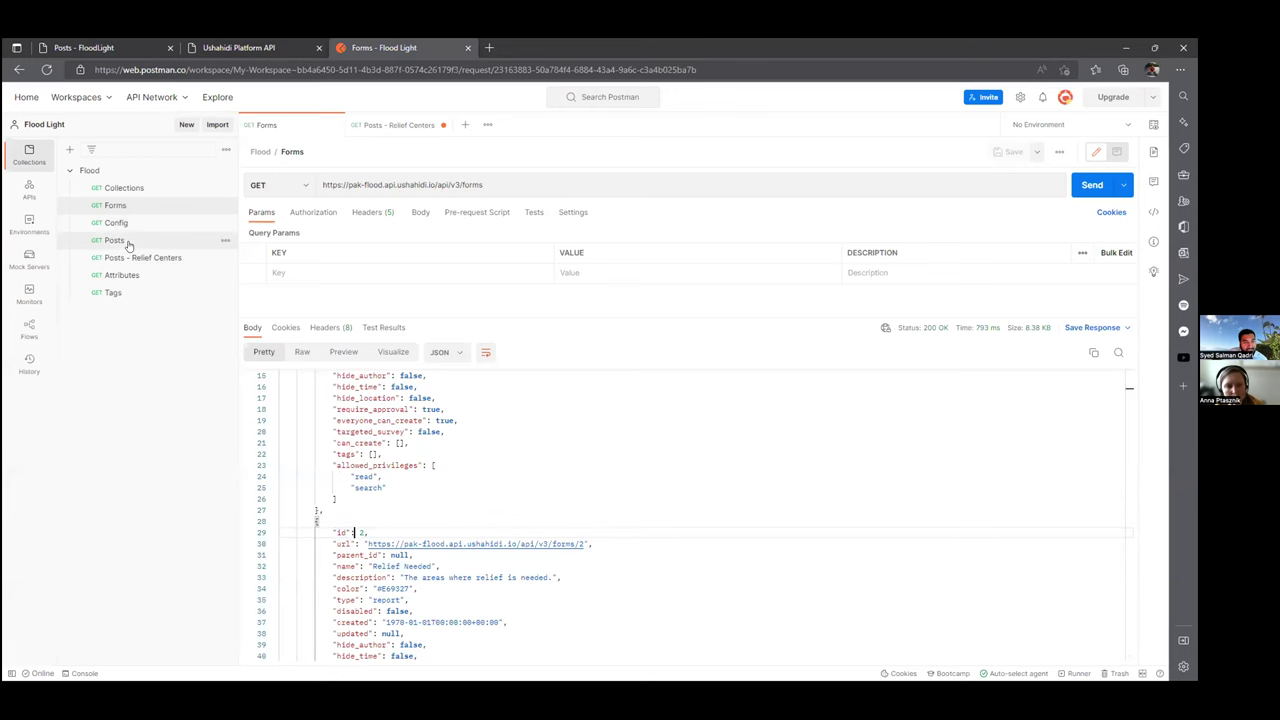
# Open the Posts request, check the FloodLight map, and send the Posts - Relief Centers request with the query parameter form=1.
pyautogui.click(128, 242)
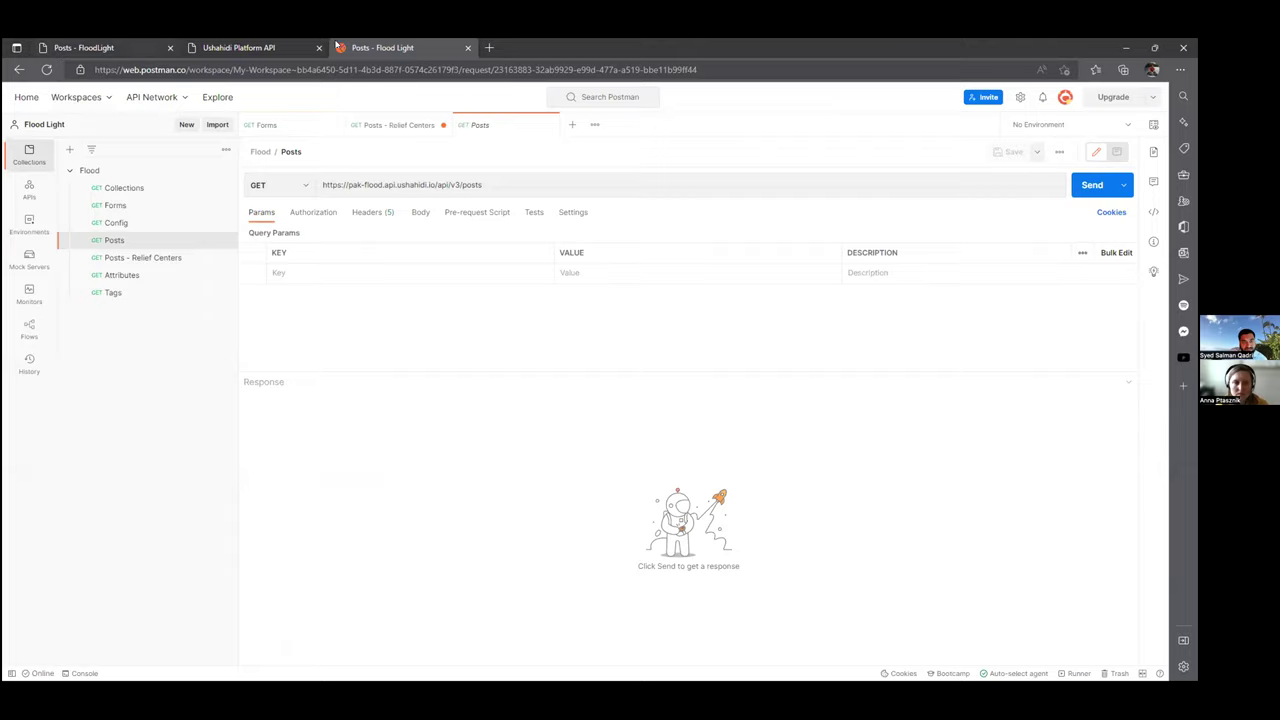
pyautogui.click(88, 48)
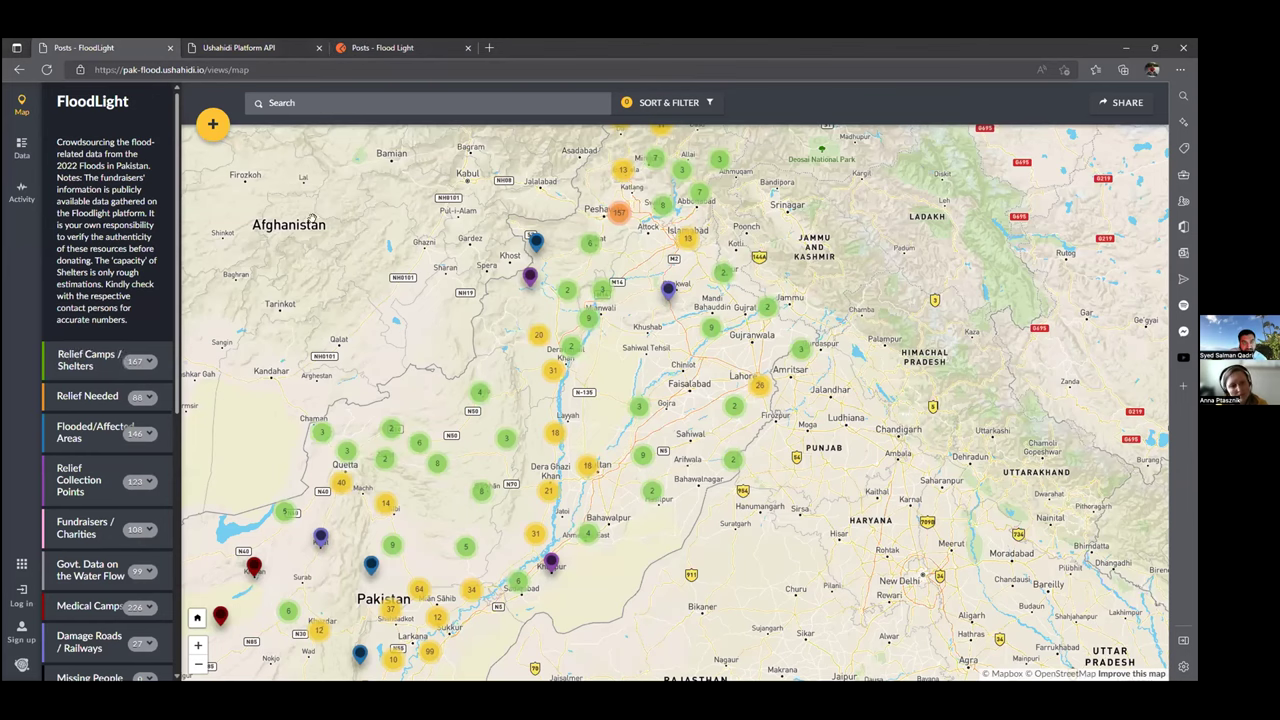
pyautogui.click(388, 47)
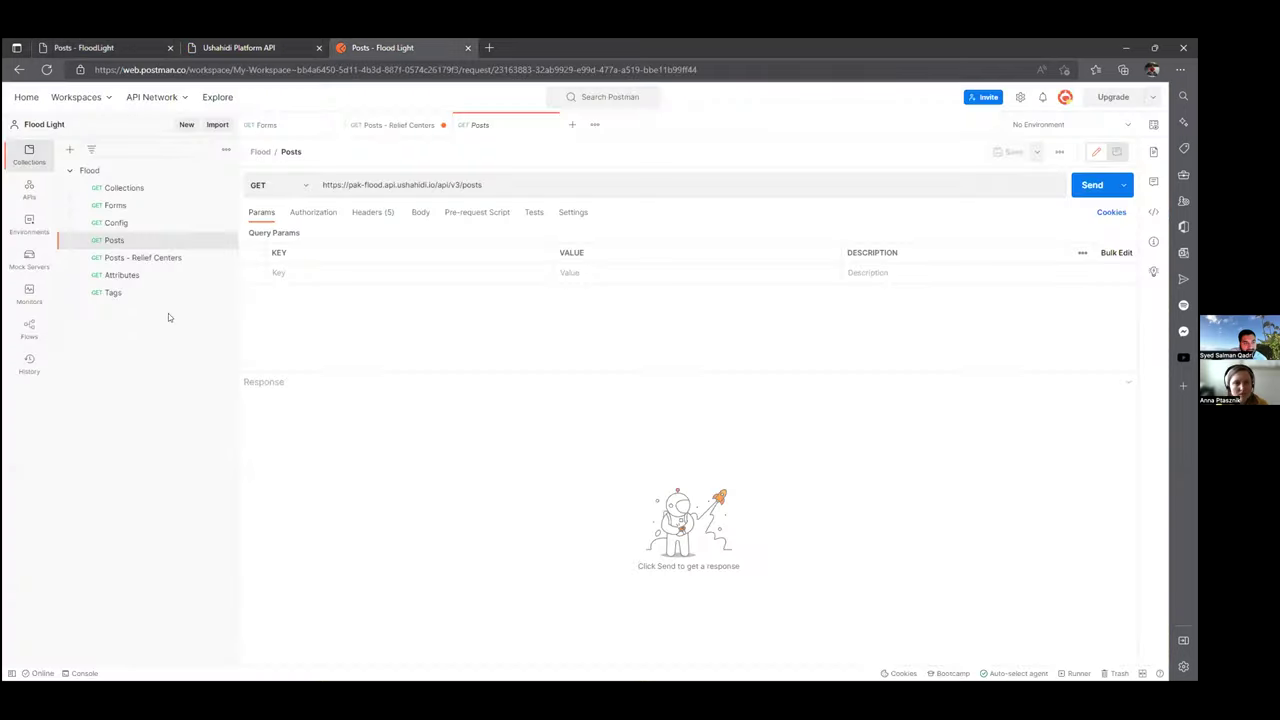
pyautogui.click(131, 260)
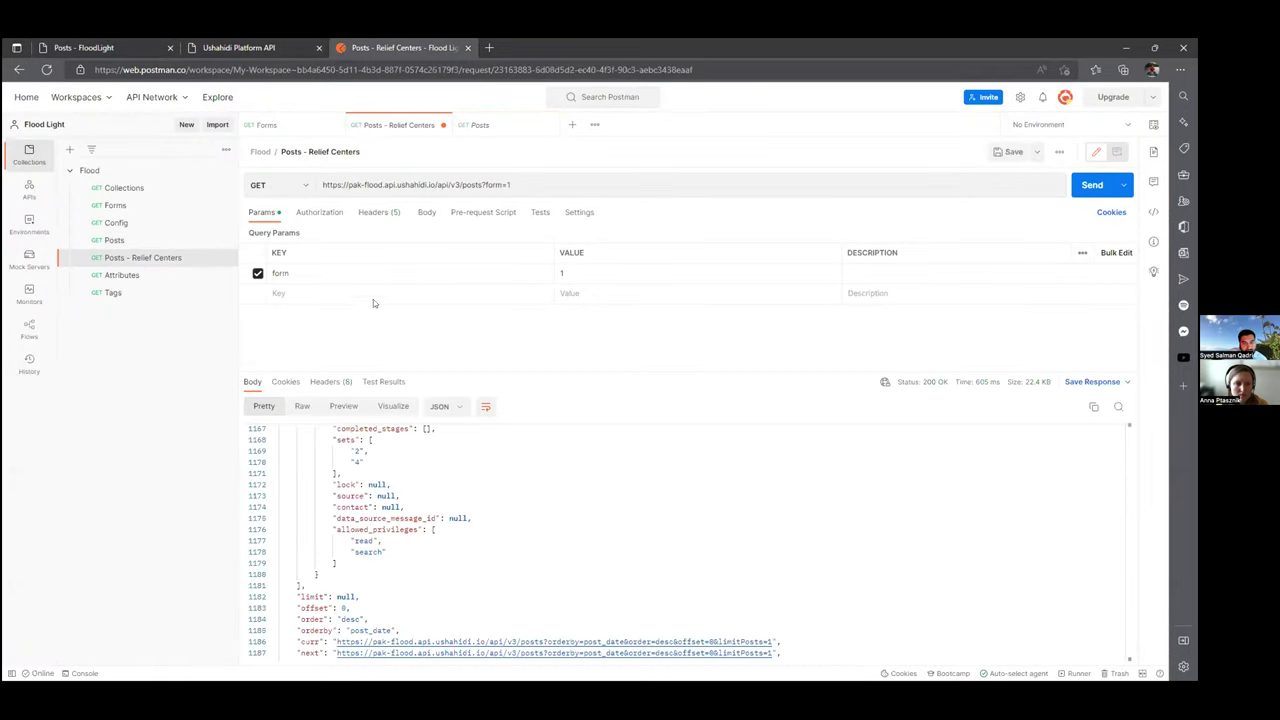
pyautogui.click(1094, 186)
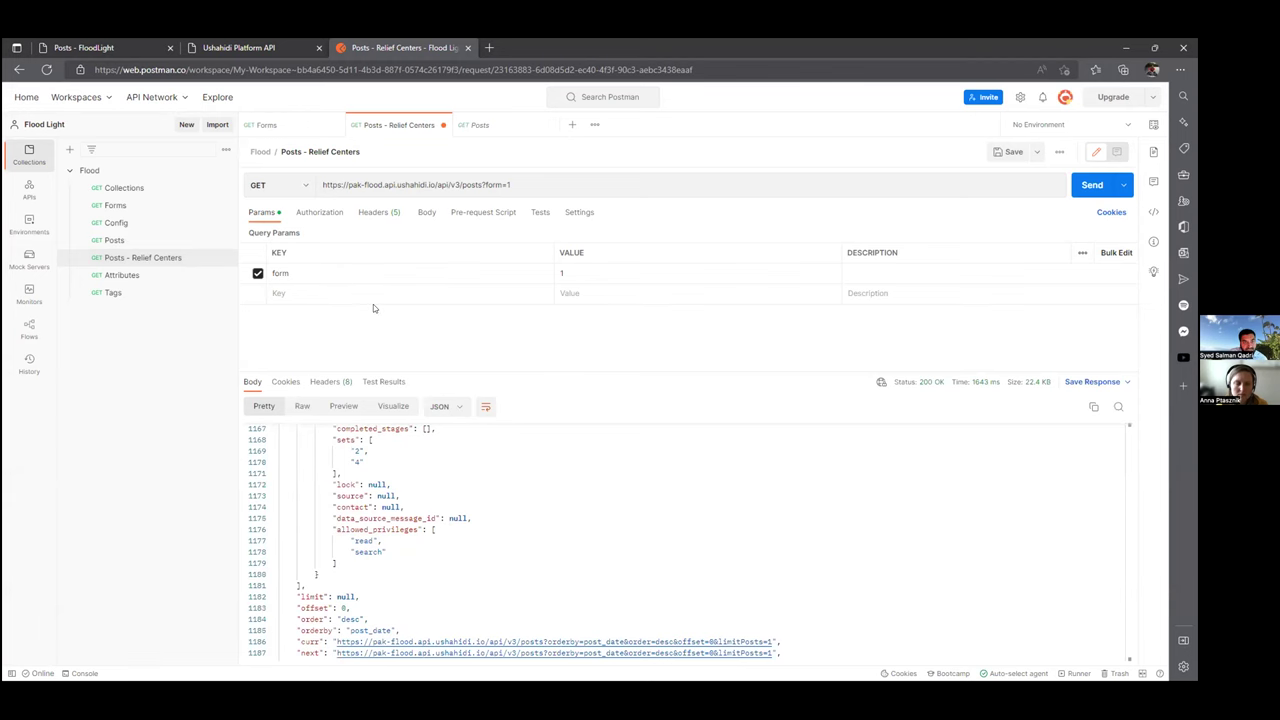
# Switch to the Ushahidi Platform API documentation and examine the List All Posts URI parameters, highlighting the form parameter and its multiple-value example.
pyautogui.click(259, 47)
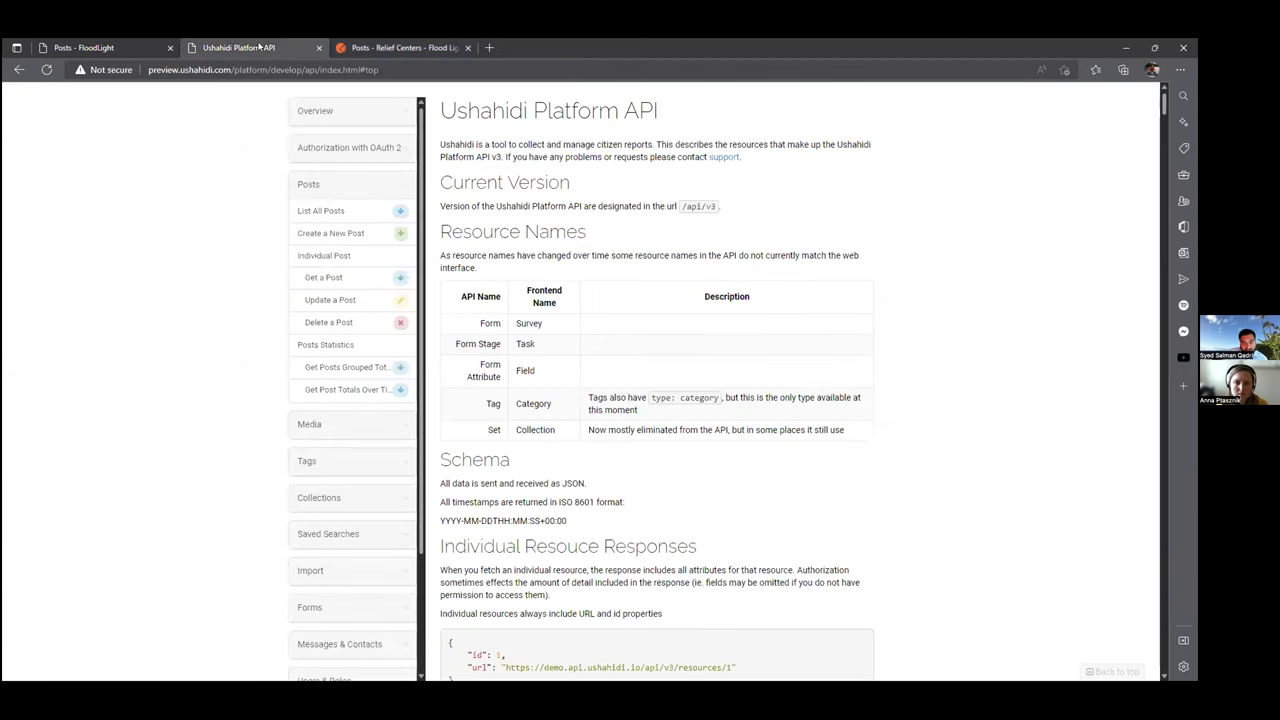
pyautogui.click(330, 186)
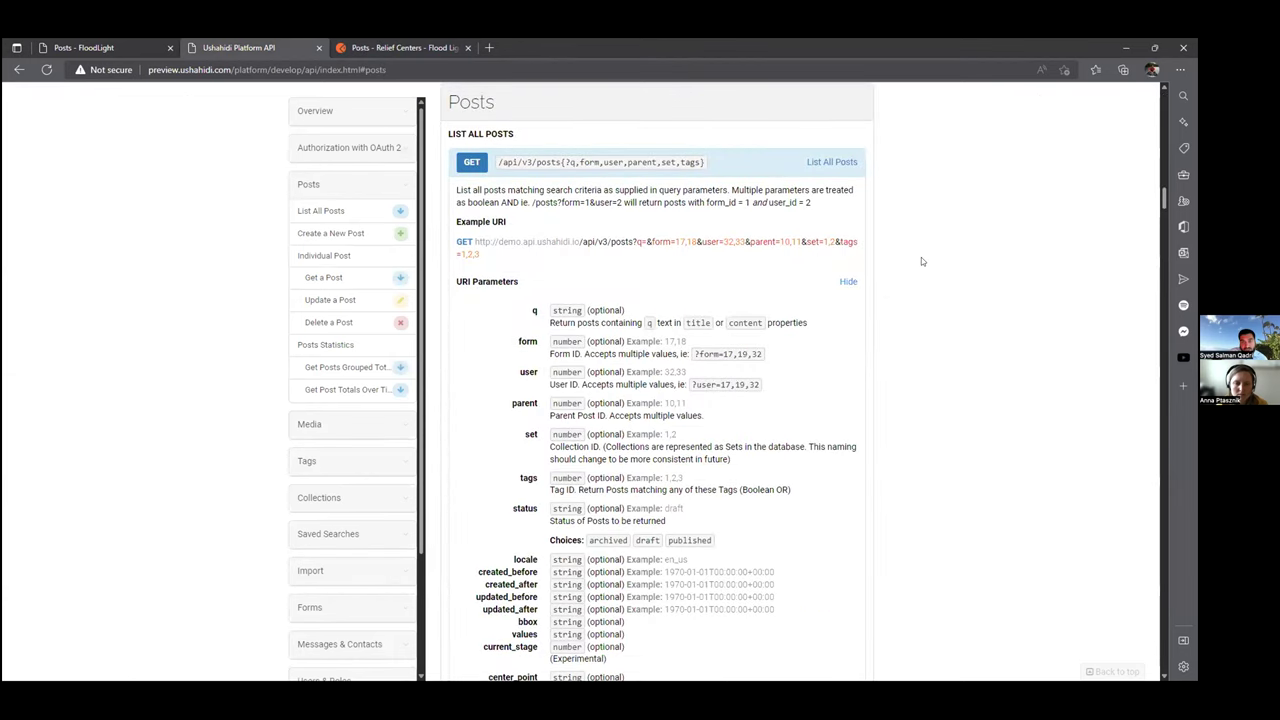
pyautogui.scroll(4, 238, 222)
pyautogui.scroll(-3, 775, 353)
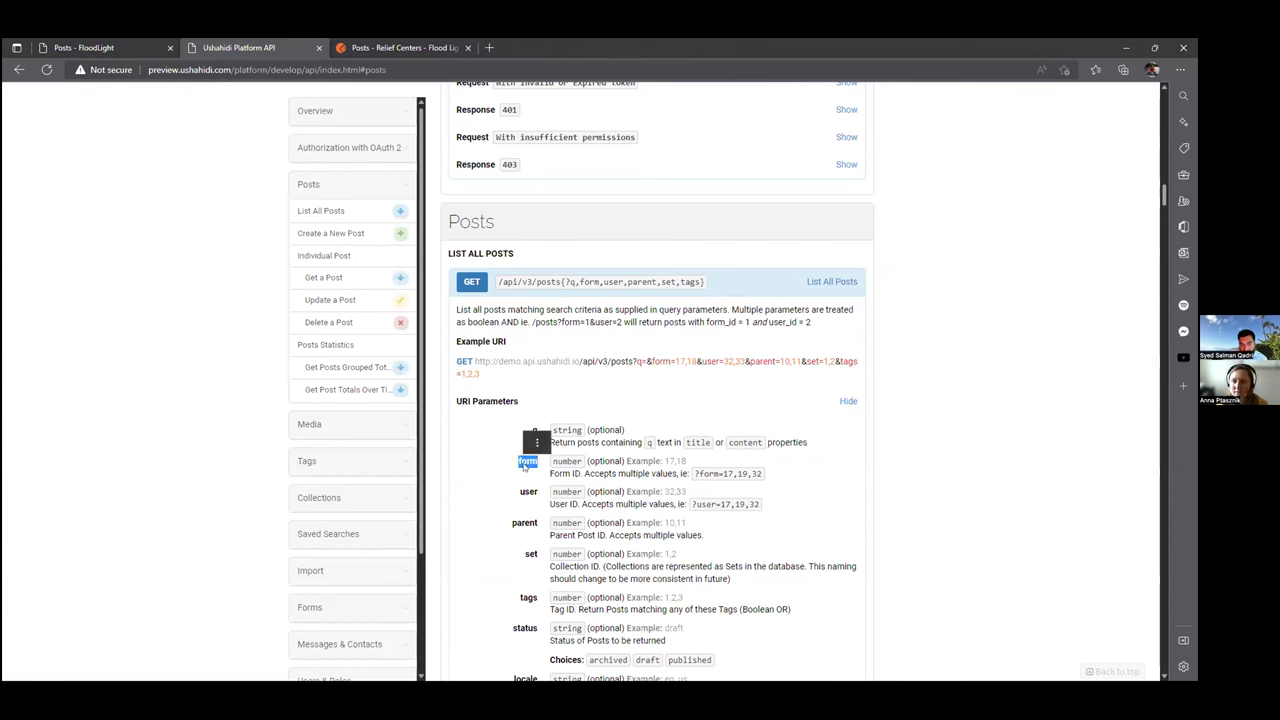
pyautogui.moveTo(695, 483); pyautogui.dragTo(733, 483)
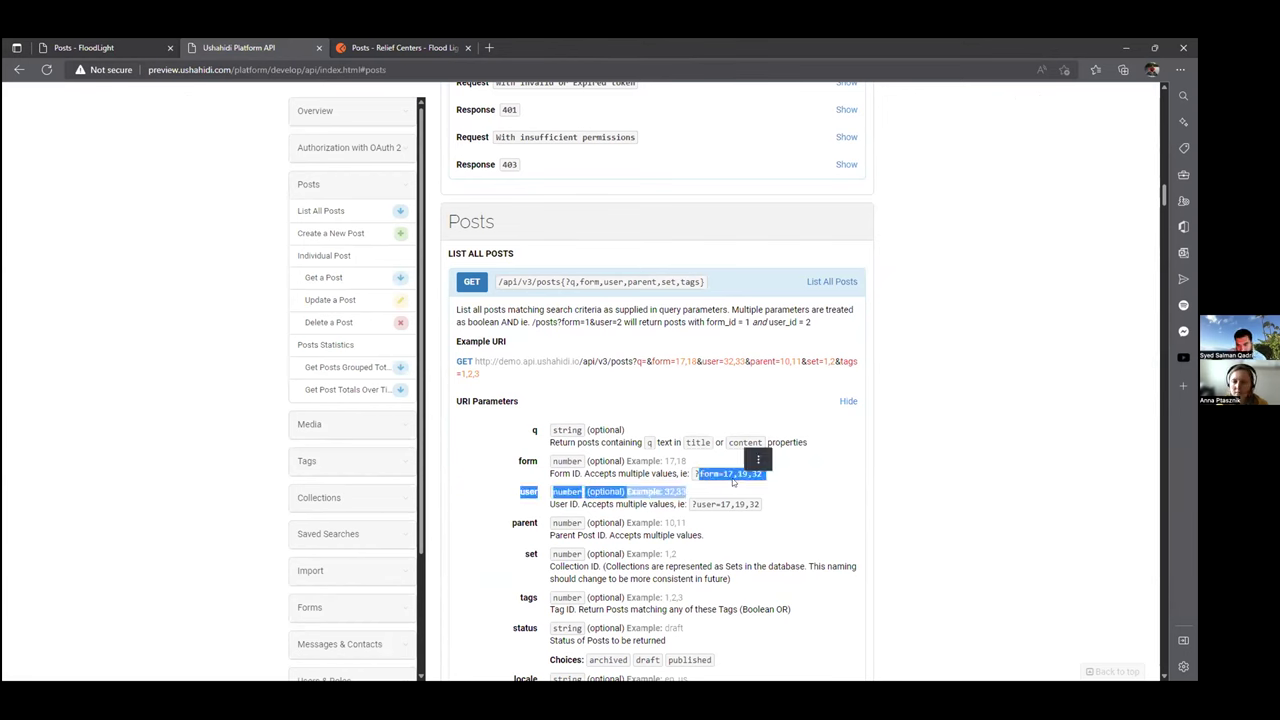
pyautogui.click(731, 478)
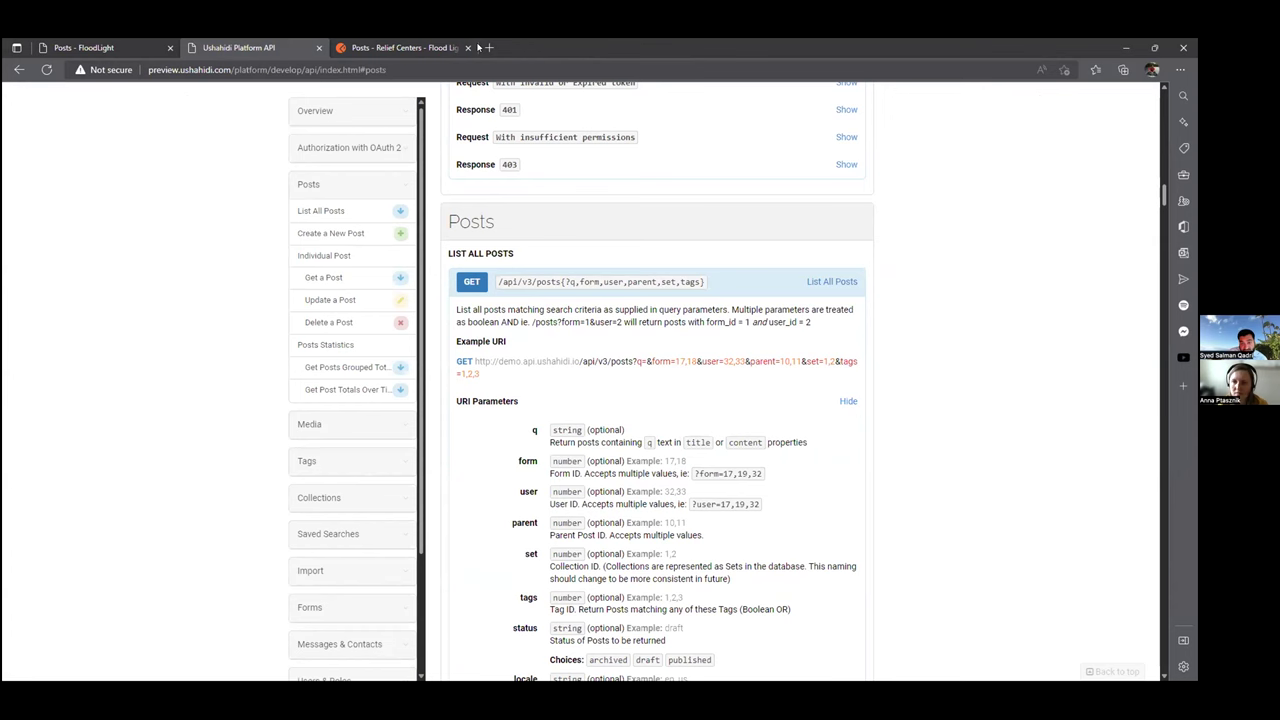
pyautogui.scroll(-4, 497, 441)
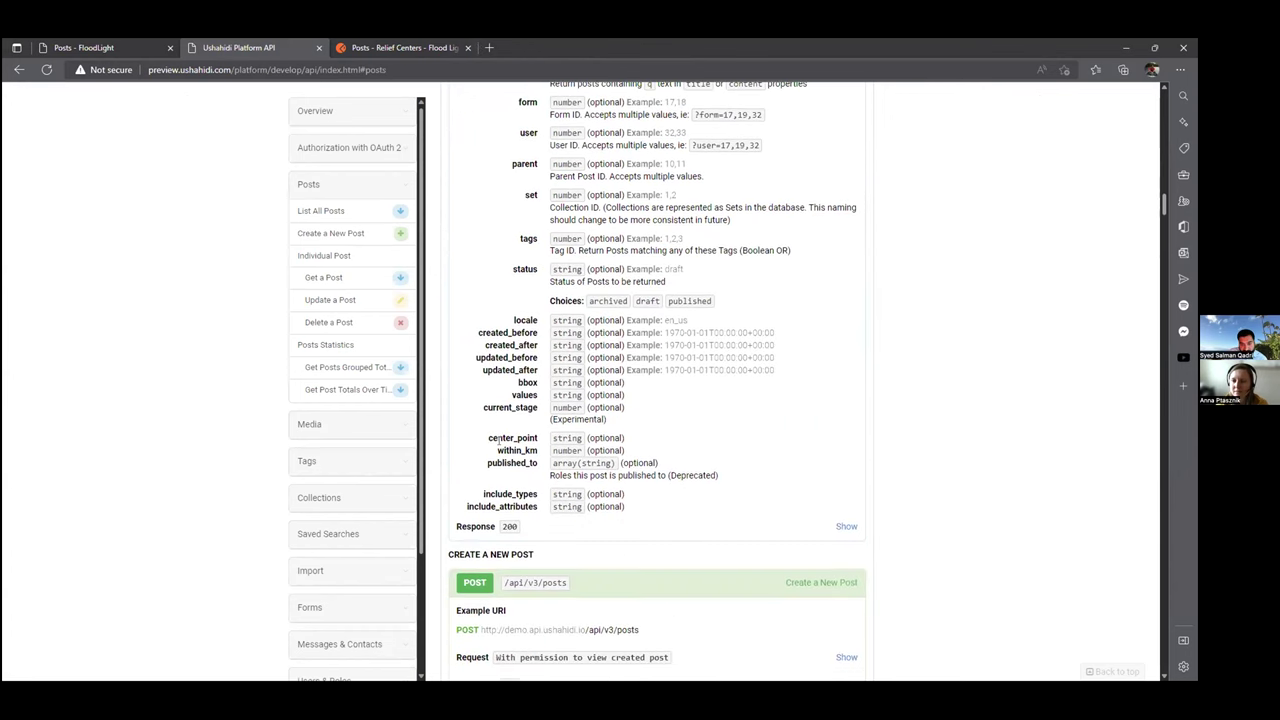
# Examine the center_point and within_km parameters of List All Posts and review the Posts and Authorization with OAuth 2 sections of the documentation.
pyautogui.moveTo(489, 437); pyautogui.dragTo(537, 439)
pyautogui.click(519, 451)
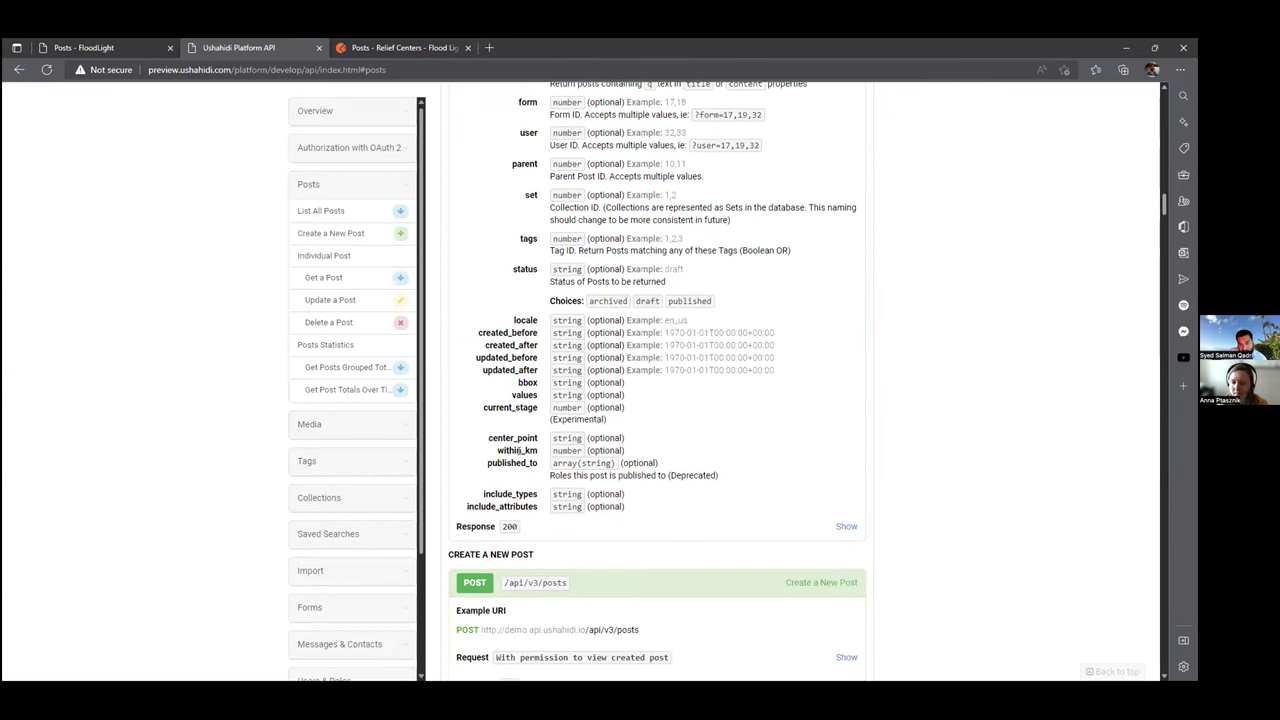
pyautogui.moveTo(497, 450); pyautogui.dragTo(537, 453)
pyautogui.click(524, 451)
pyautogui.doubleClick(498, 439)
pyautogui.click(543, 462)
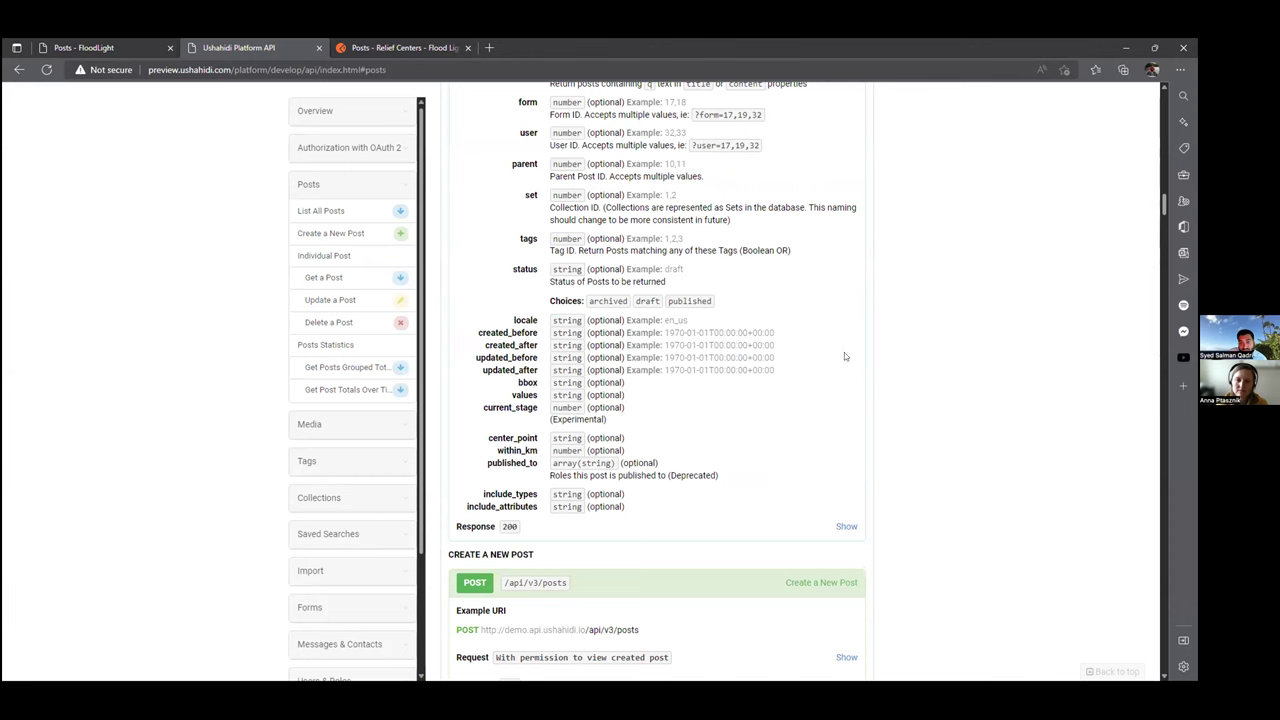
pyautogui.scroll(4, 948, 297)
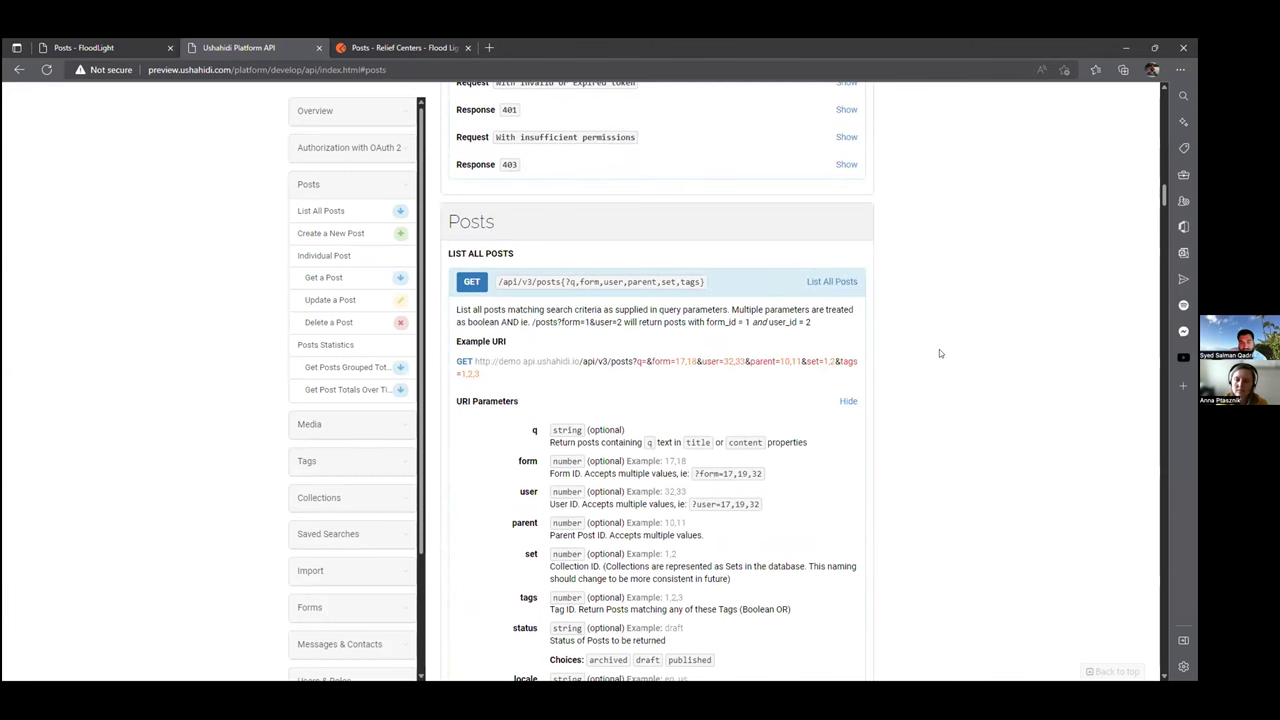
pyautogui.scroll(10, 940, 352)
pyautogui.scroll(1, 915, 376)
pyautogui.scroll(-9, 910, 381)
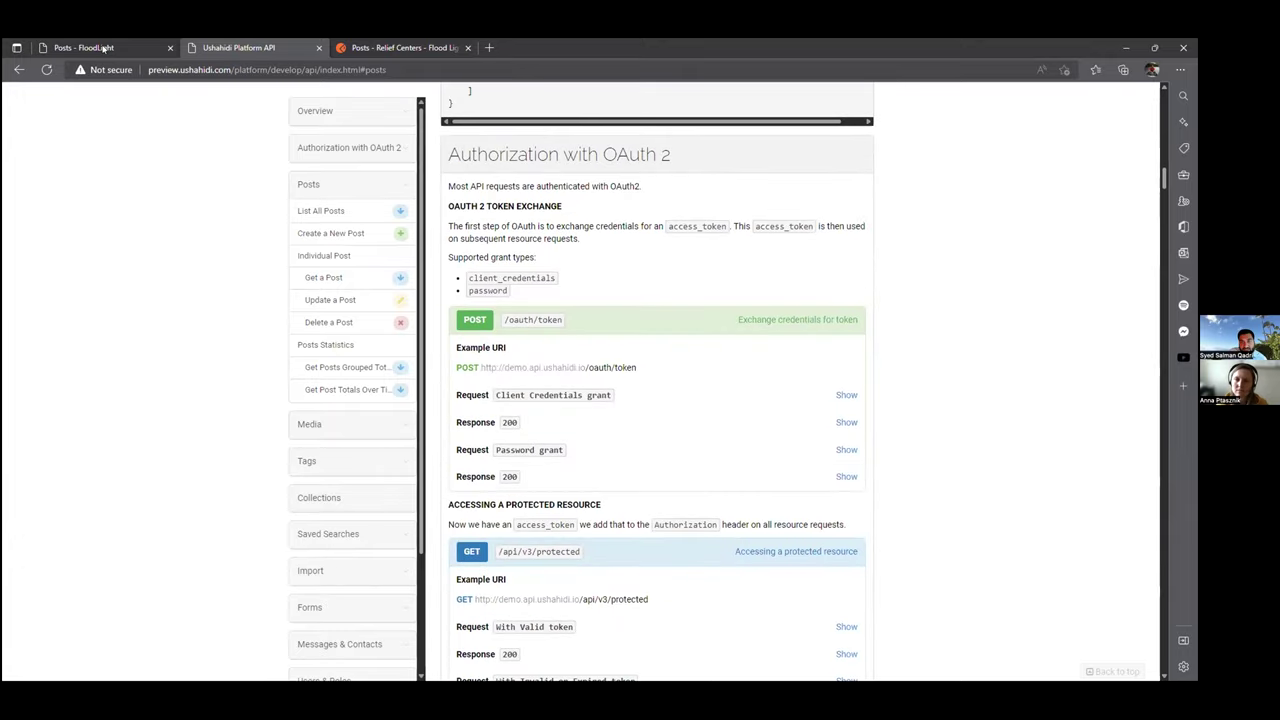
# Switch to the FloodLight map, review its sort and filter options for survey, source, date range and location, and close them.
pyautogui.click(104, 49)
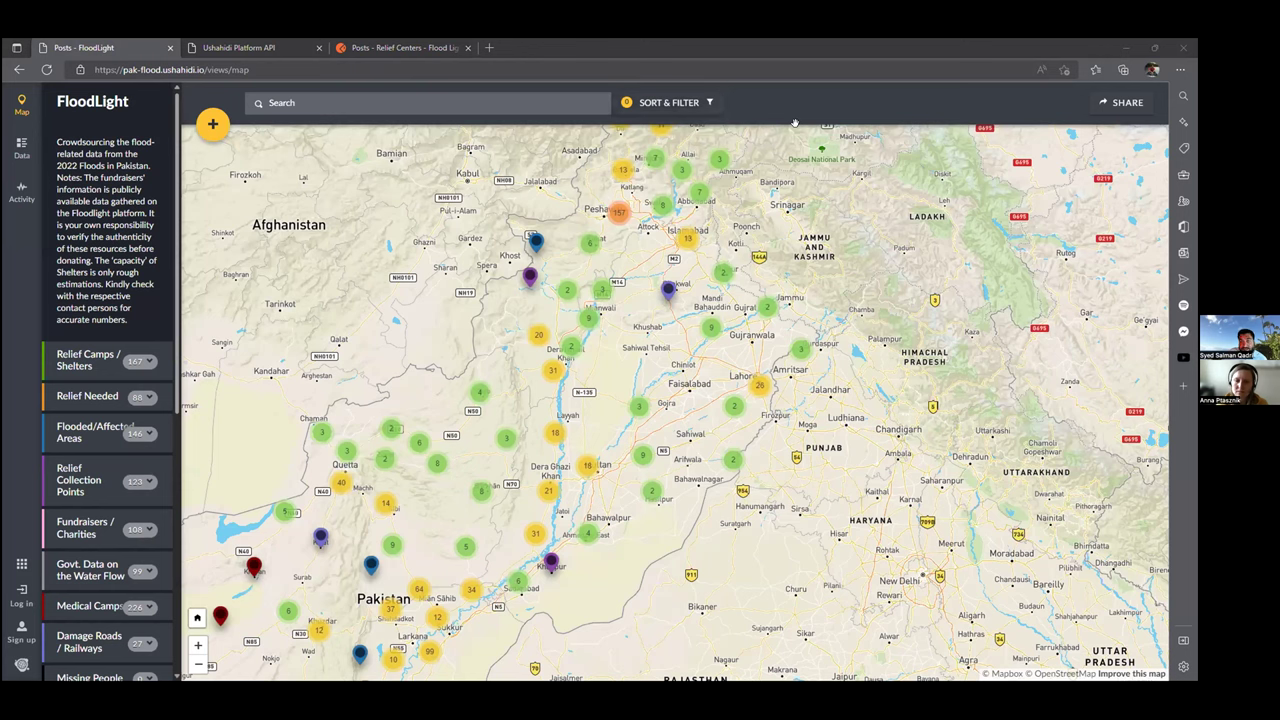
pyautogui.click(695, 104)
pyautogui.scroll(-5, 421, 282)
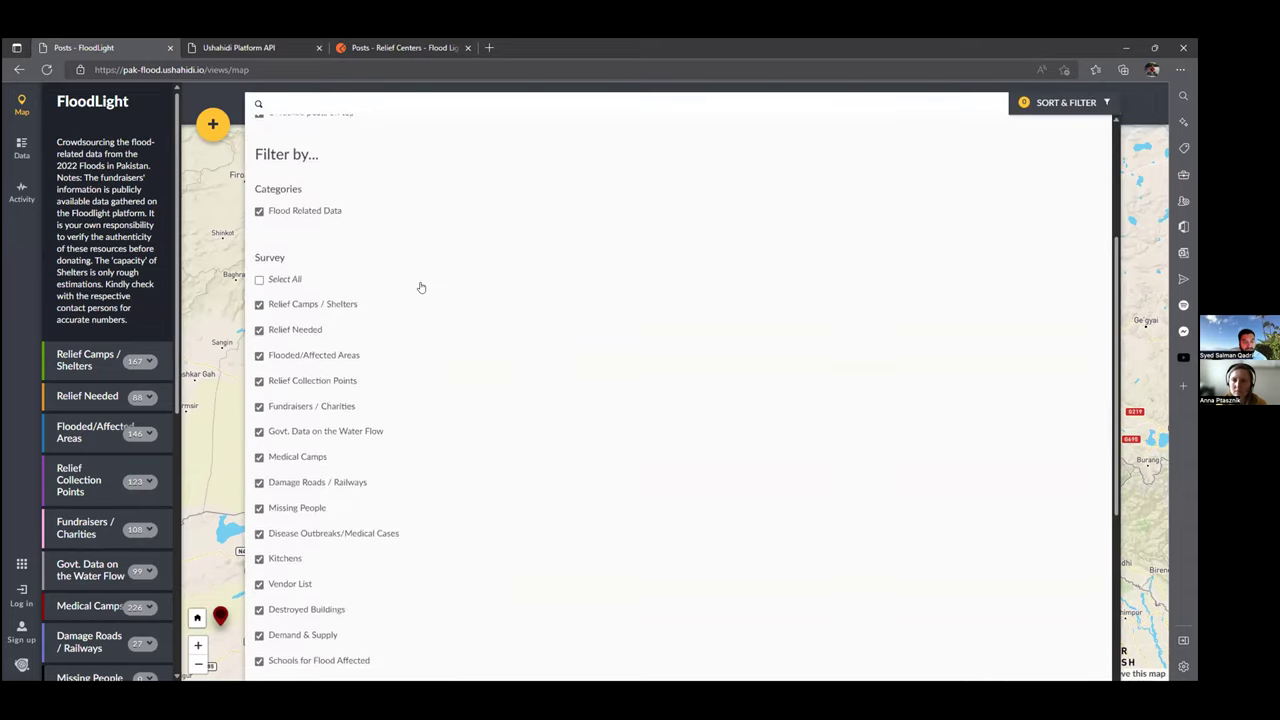
pyautogui.scroll(-3, 423, 286)
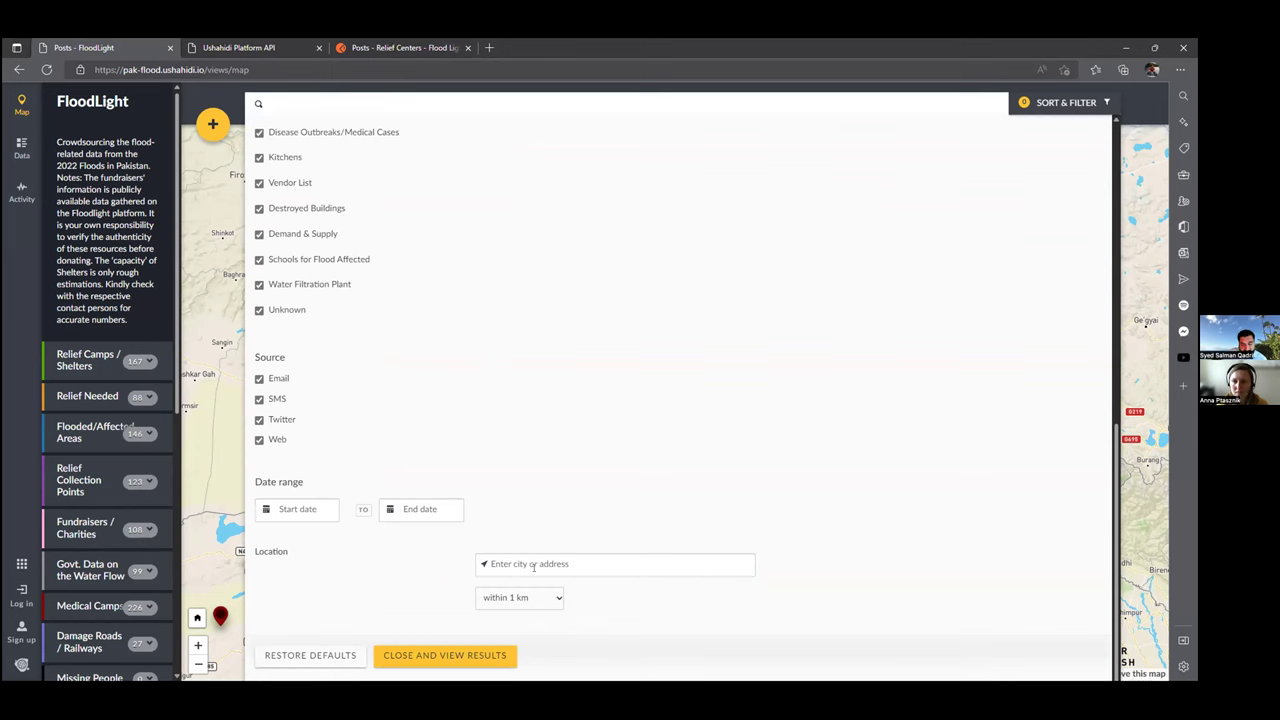
pyautogui.scroll(8, 960, 251)
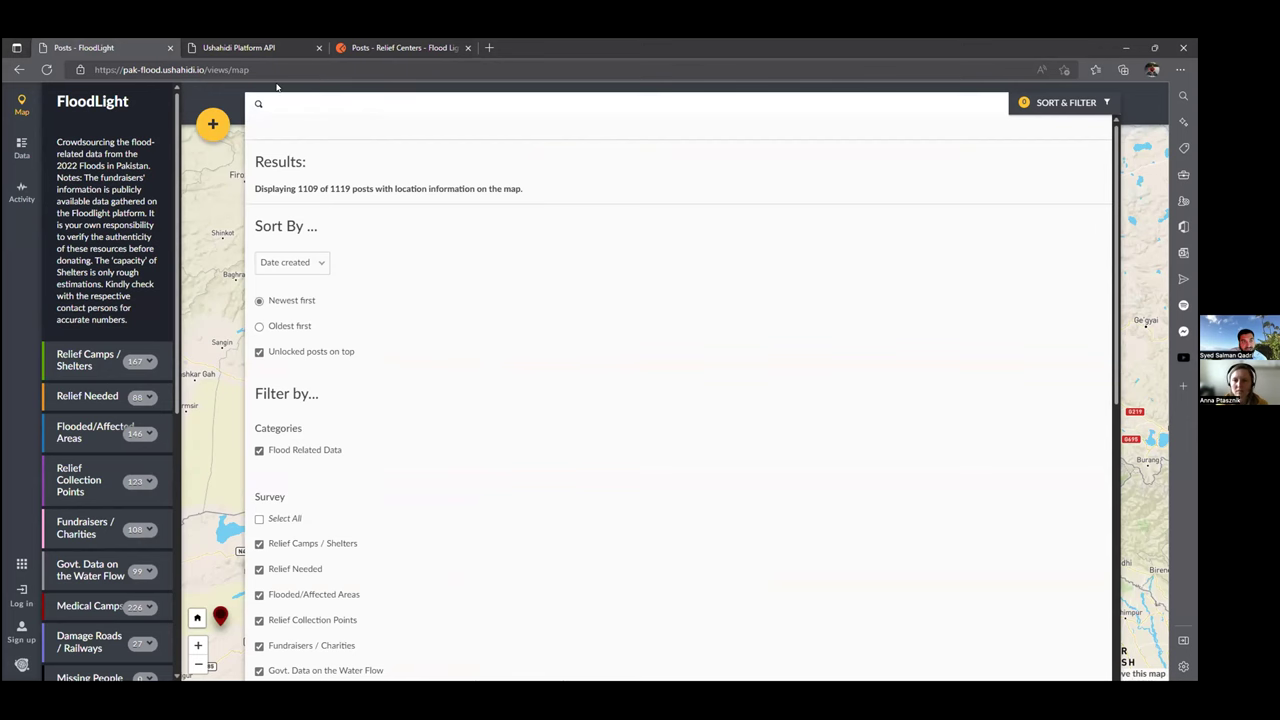
pyautogui.click(1070, 104)
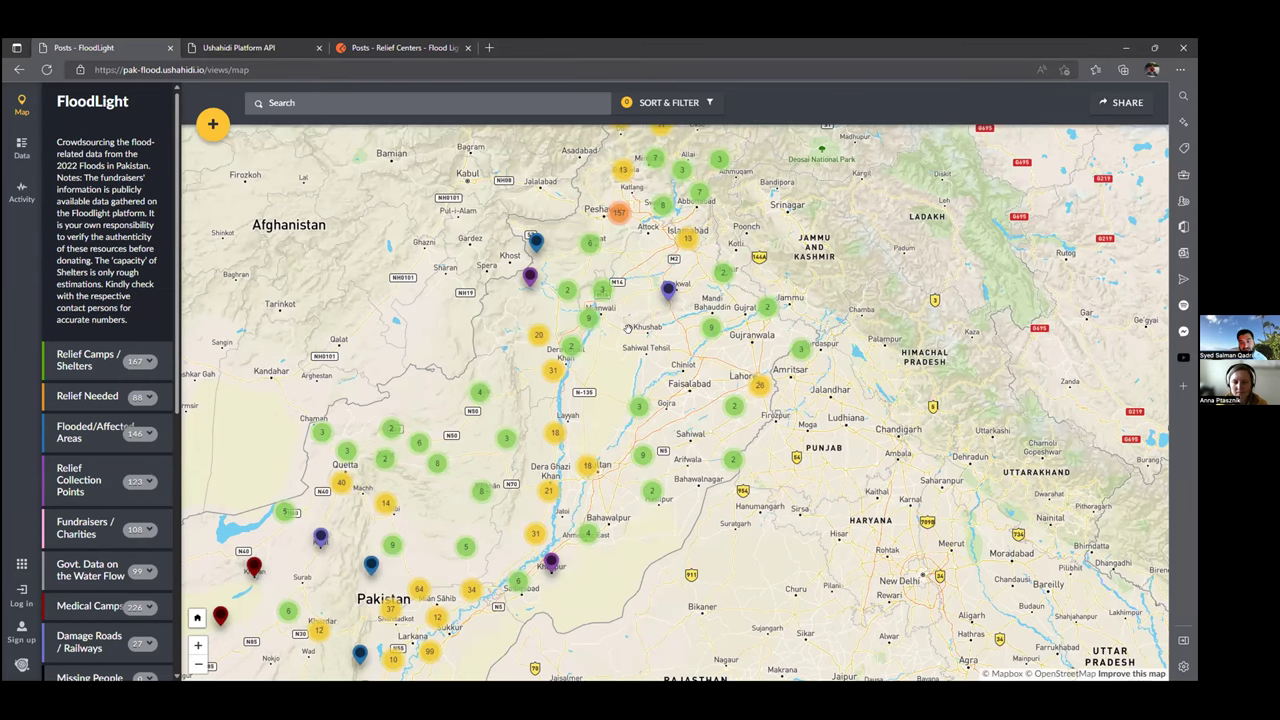
pyautogui.moveTo(624, 331); pyautogui.dragTo(607, 331)
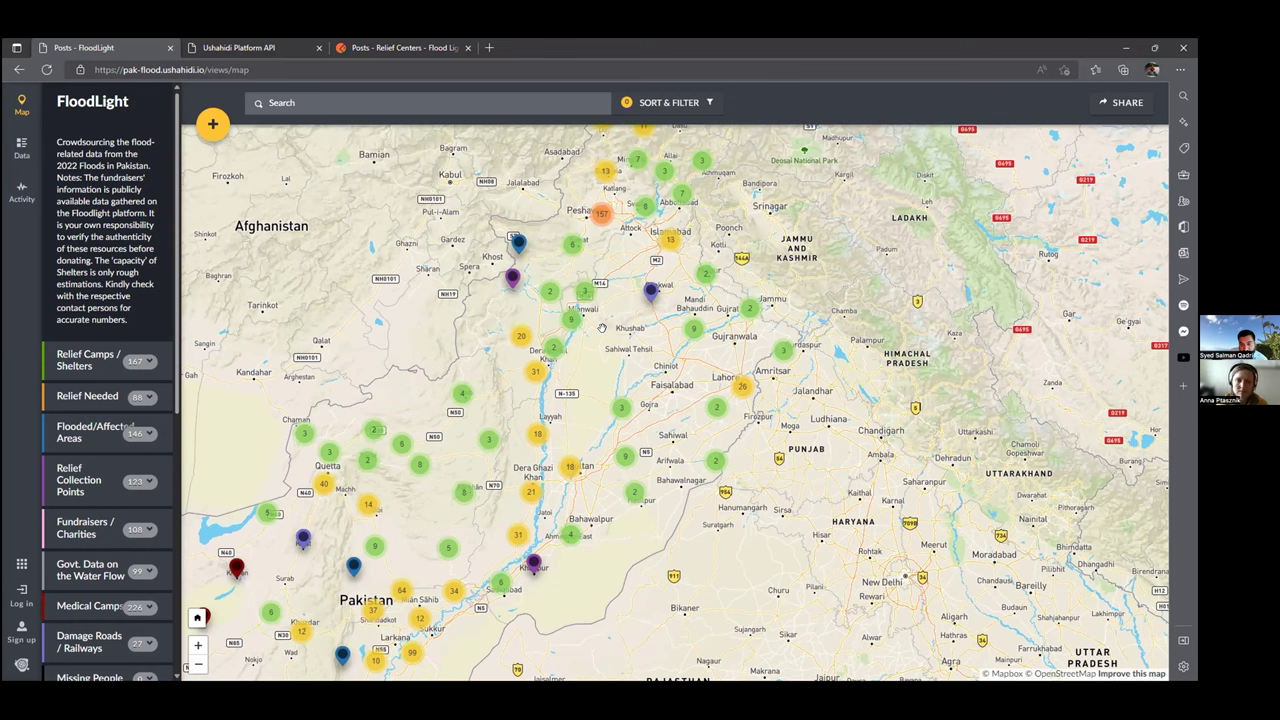
pyautogui.moveTo(591, 372); pyautogui.dragTo(598, 325)
pyautogui.scroll(-1, 592, 366)
pyautogui.scroll(-5, 592, 366)
pyautogui.scroll(10, 610, 367)
pyautogui.moveTo(597, 364); pyautogui.dragTo(607, 305)
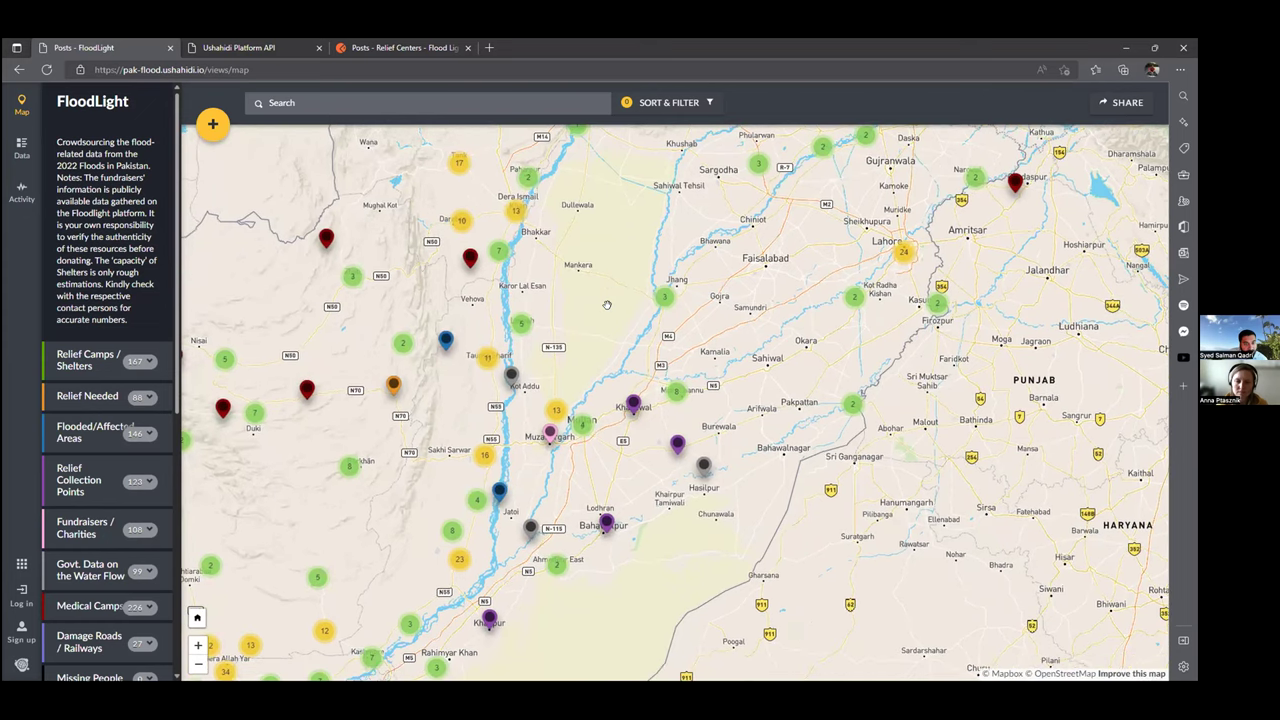
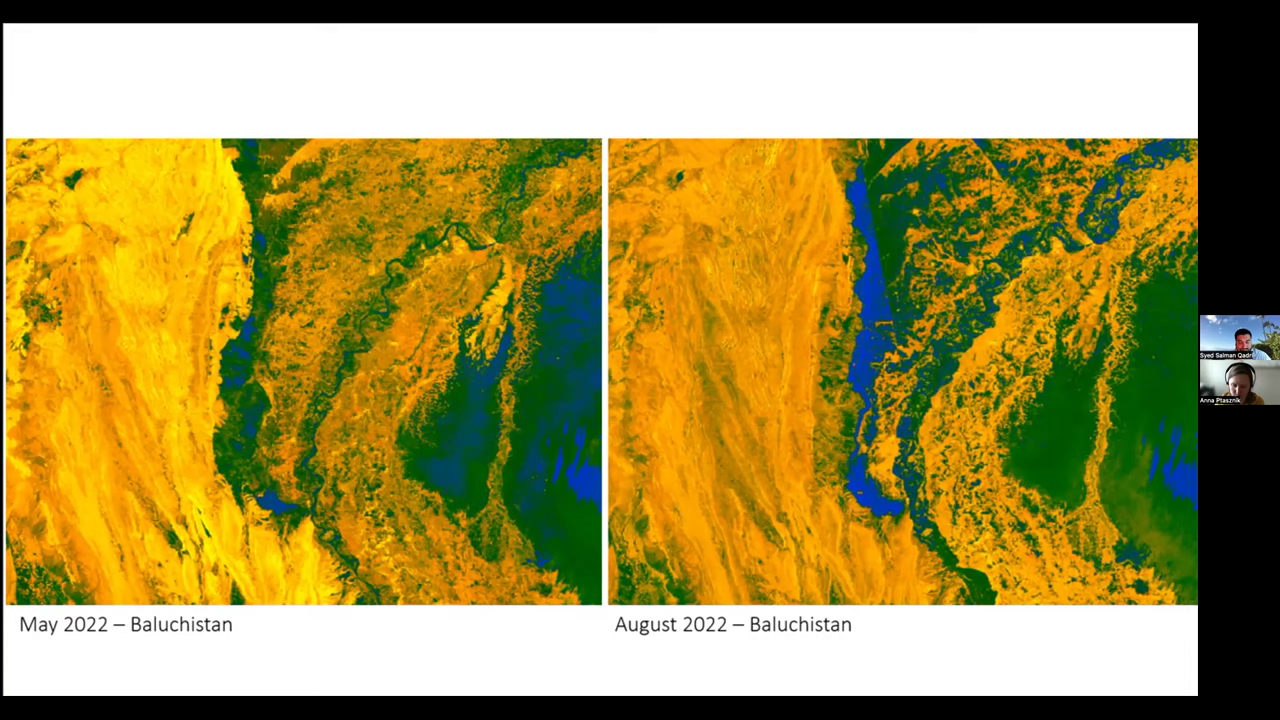
pyautogui.press('Right')
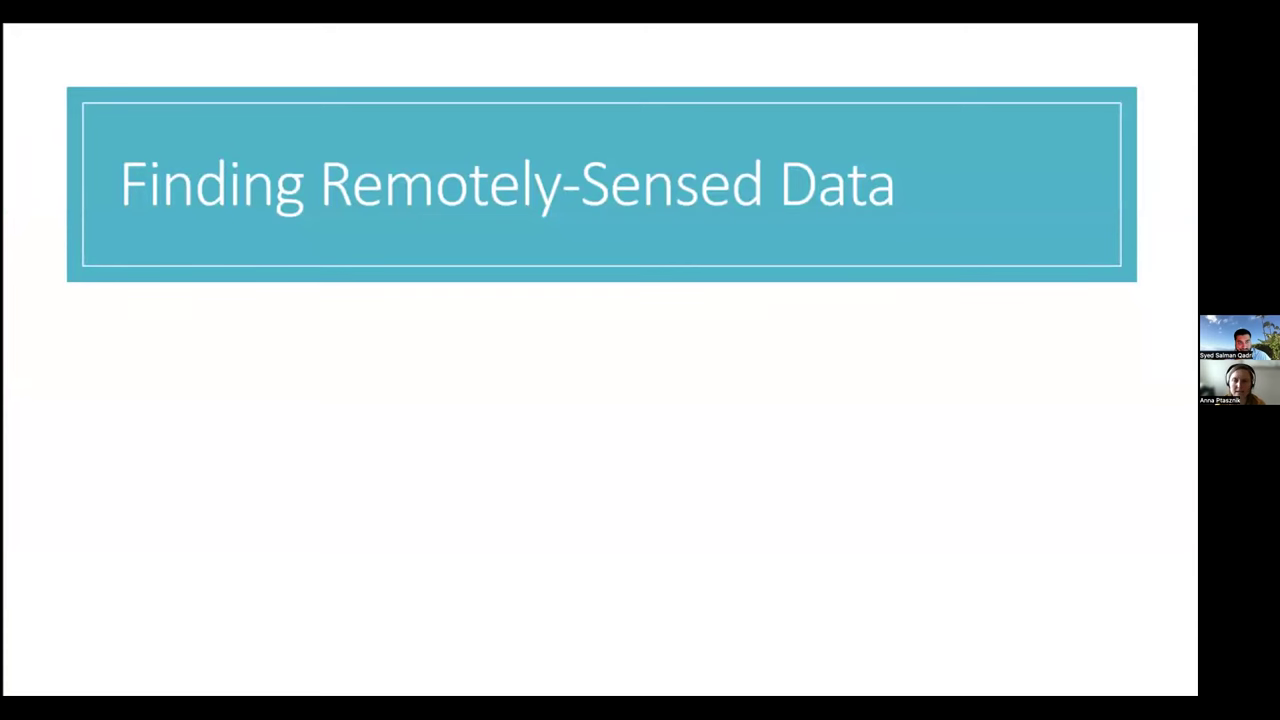
pyautogui.press('Right')
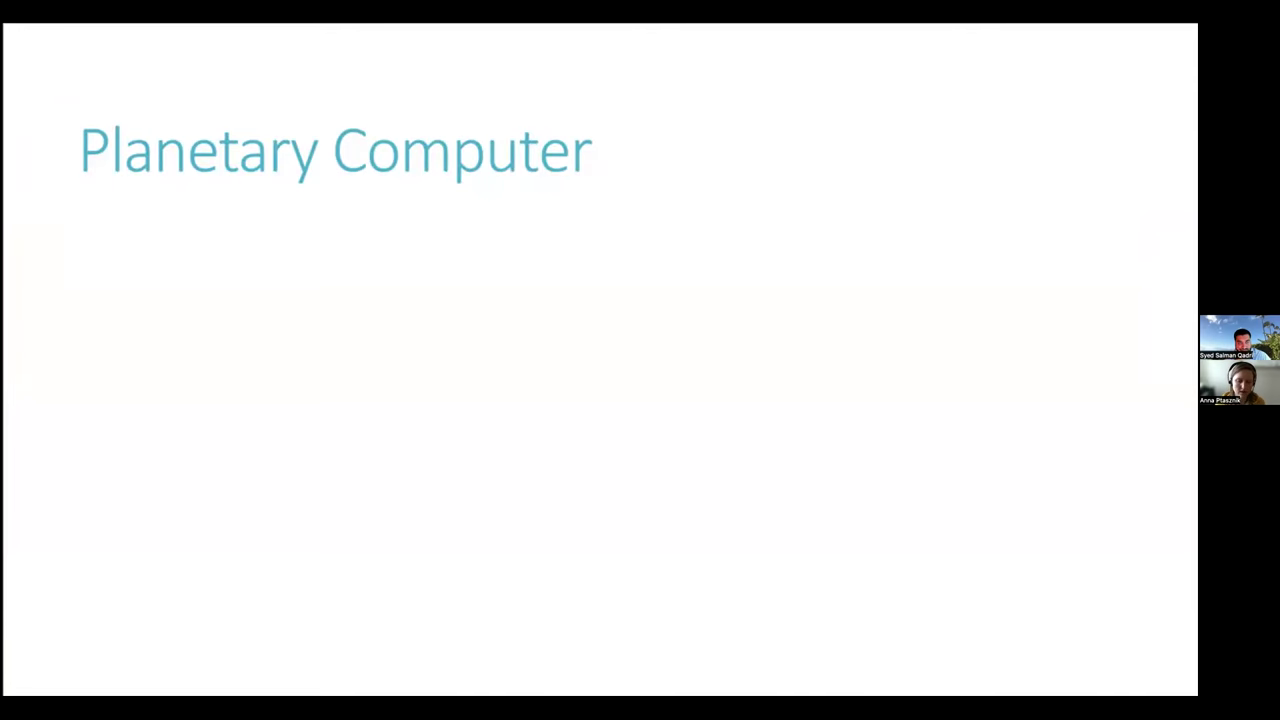
pyautogui.press('Right')
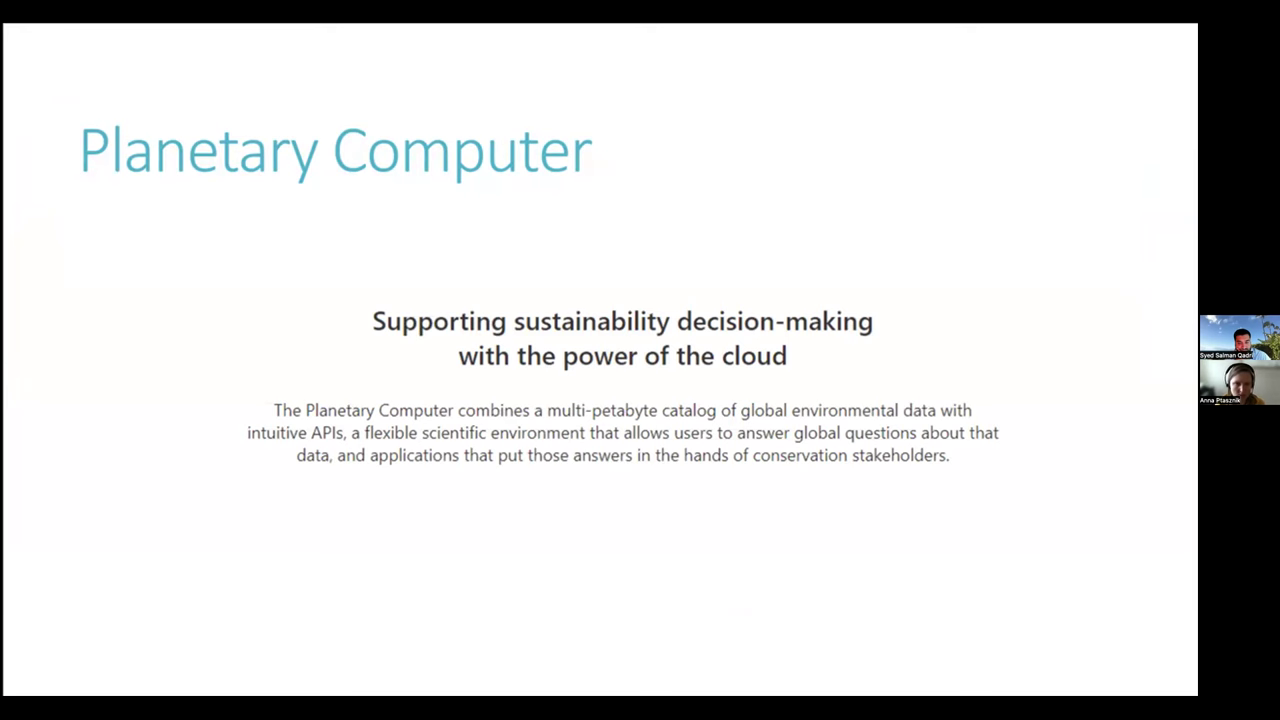
pyautogui.press('Right')
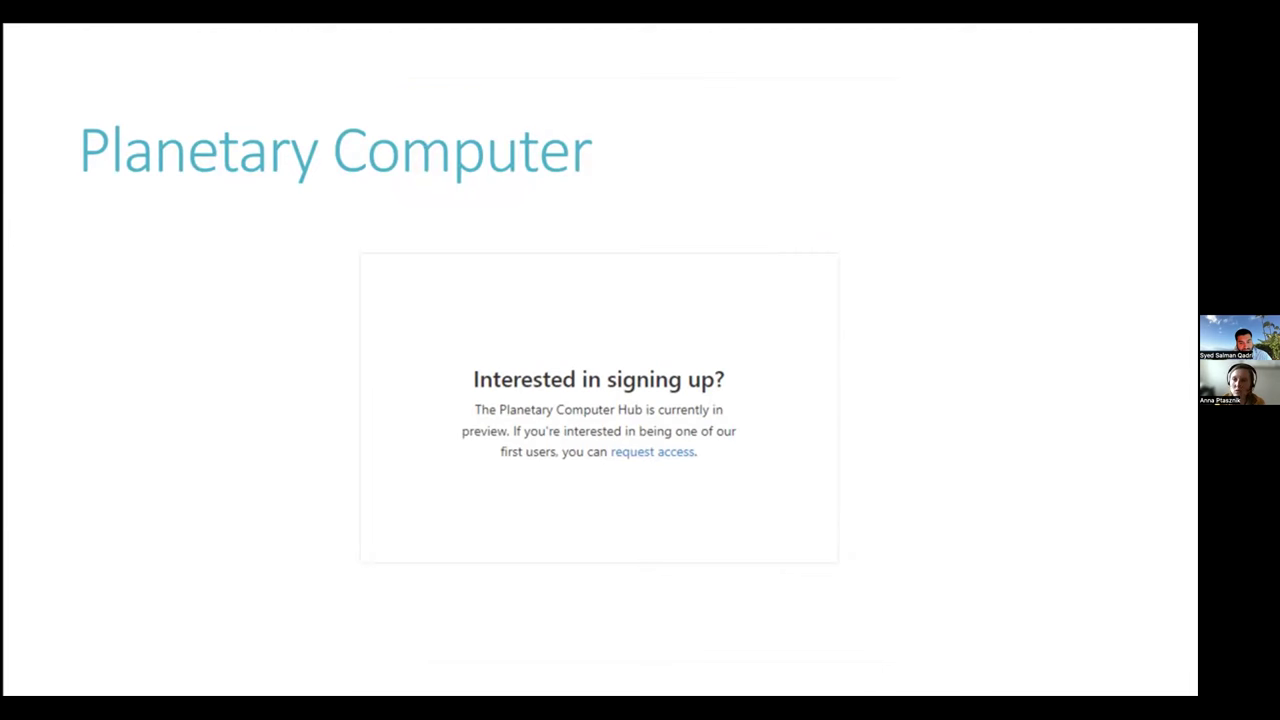
pyautogui.press('Right')
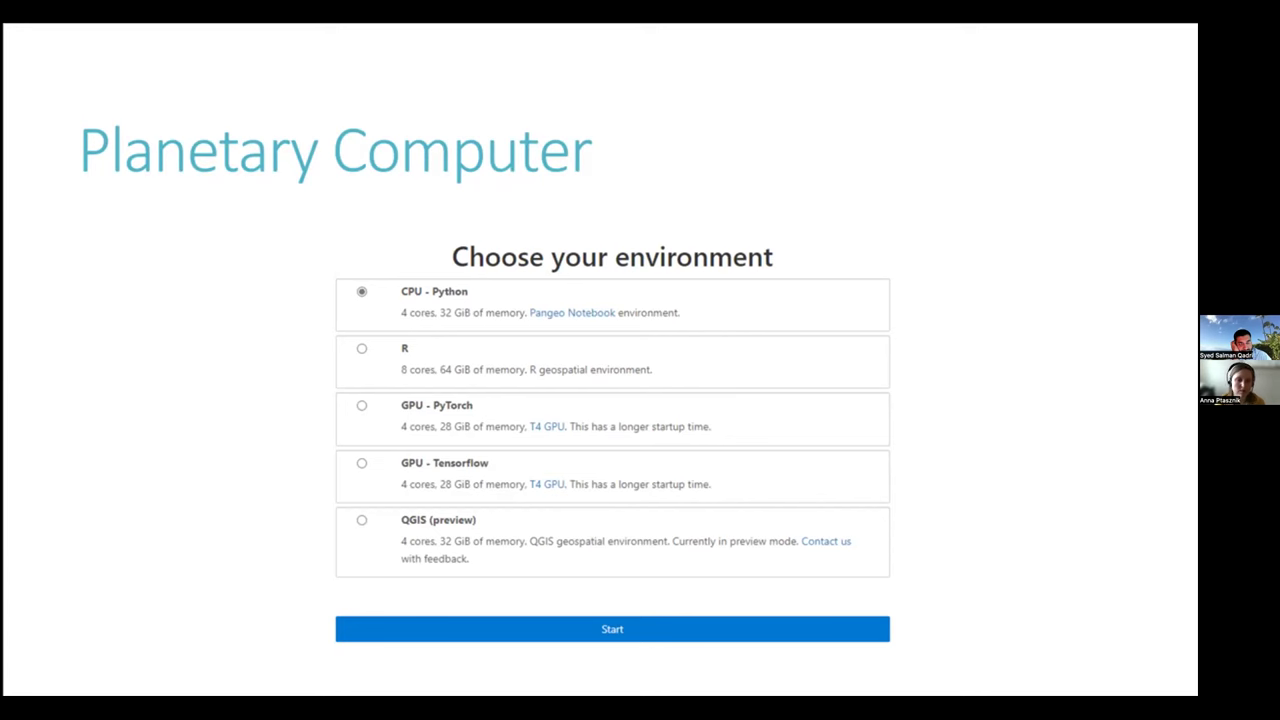
pyautogui.press('Right')
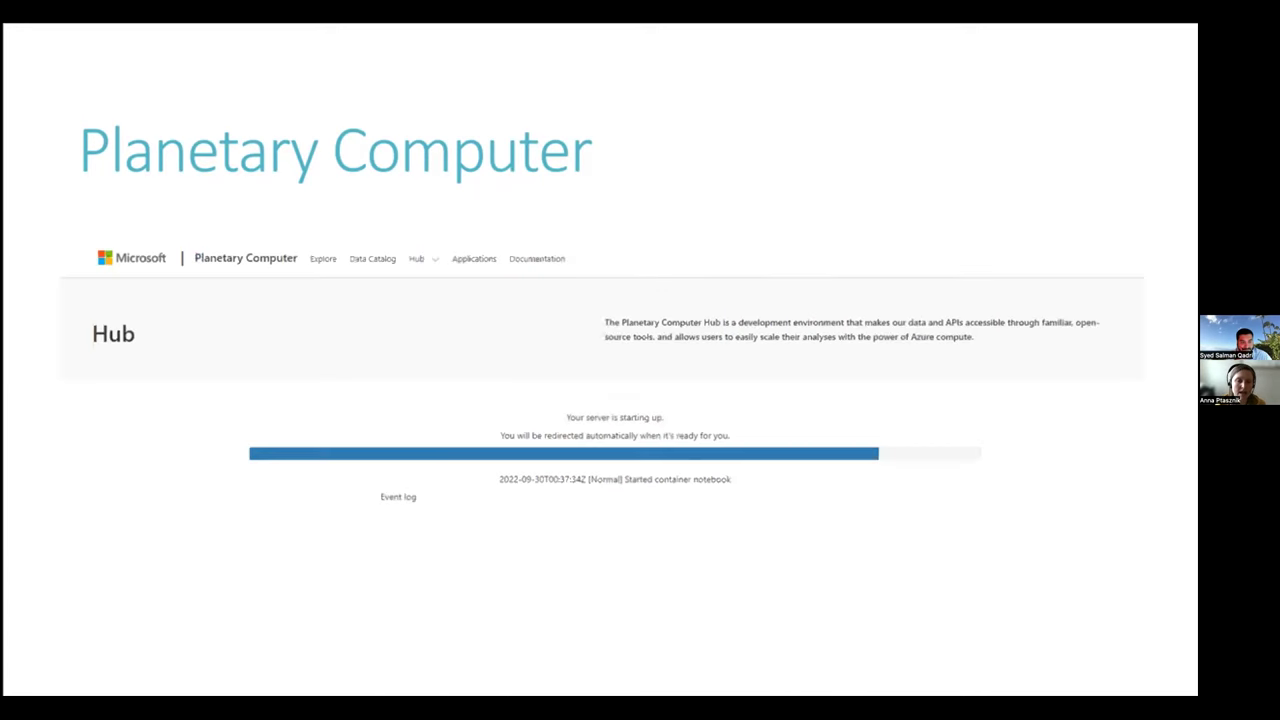
pyautogui.press('Right')
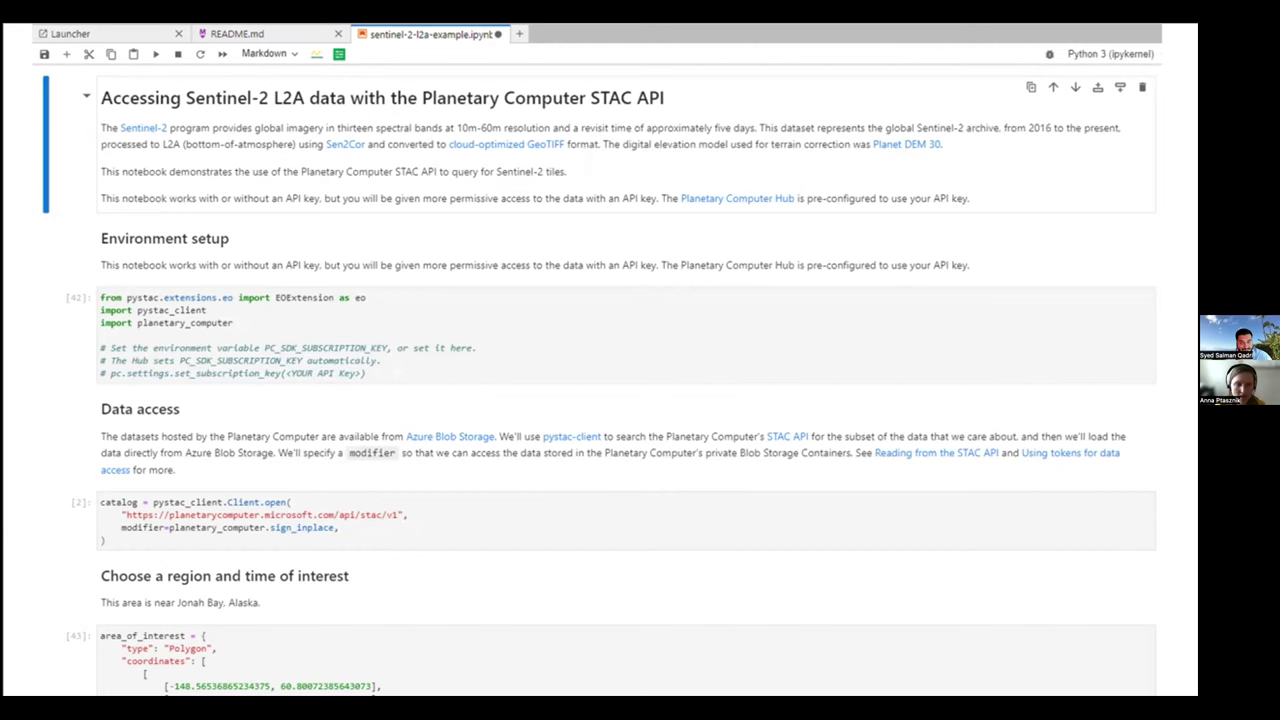
# End the slide show, switch to the Planetary Computer website in the browser, and bring its window fully into view.
pyautogui.press('Escape')
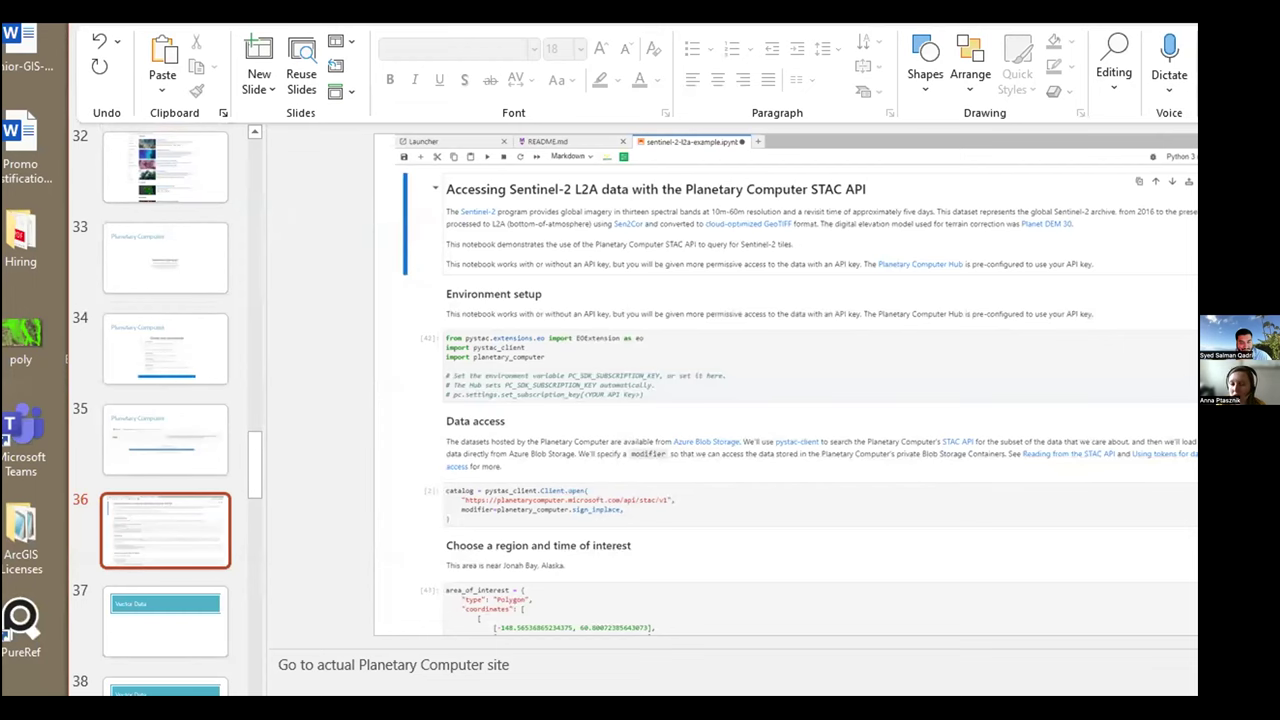
pyautogui.hotkey('alt', 'Tab')
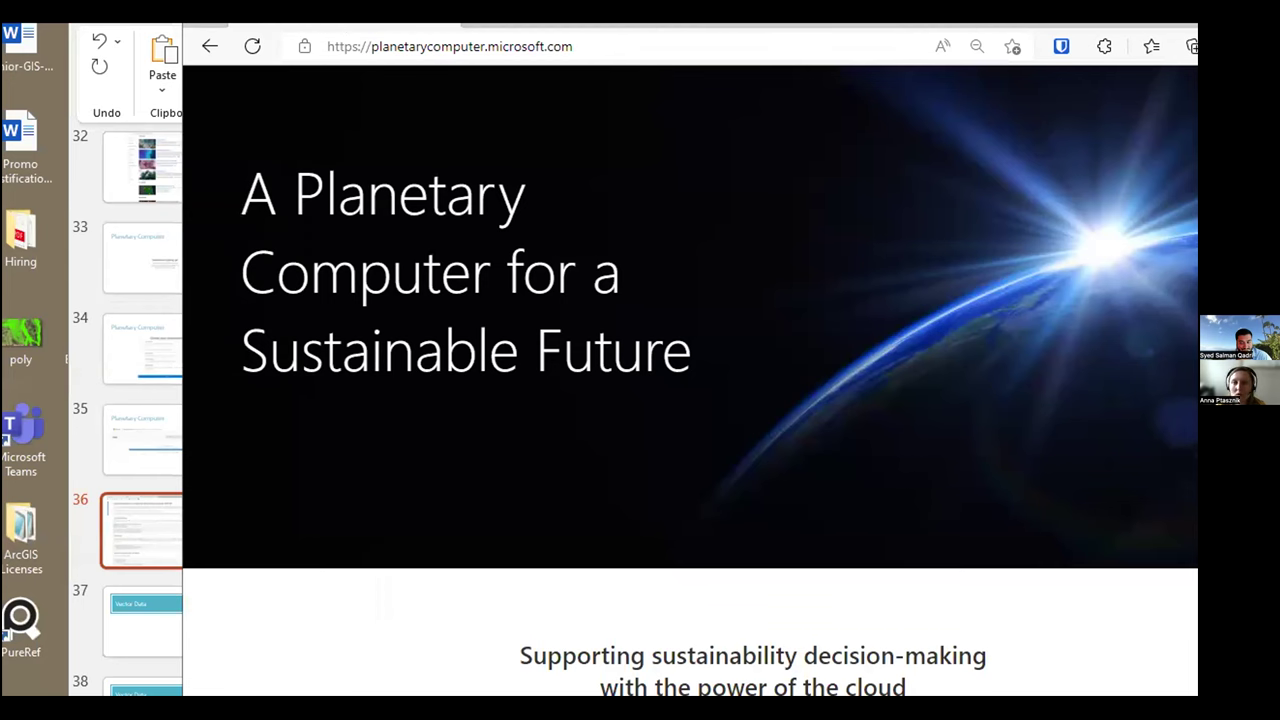
pyautogui.moveTo(700, 25); pyautogui.dragTo(513, 52)
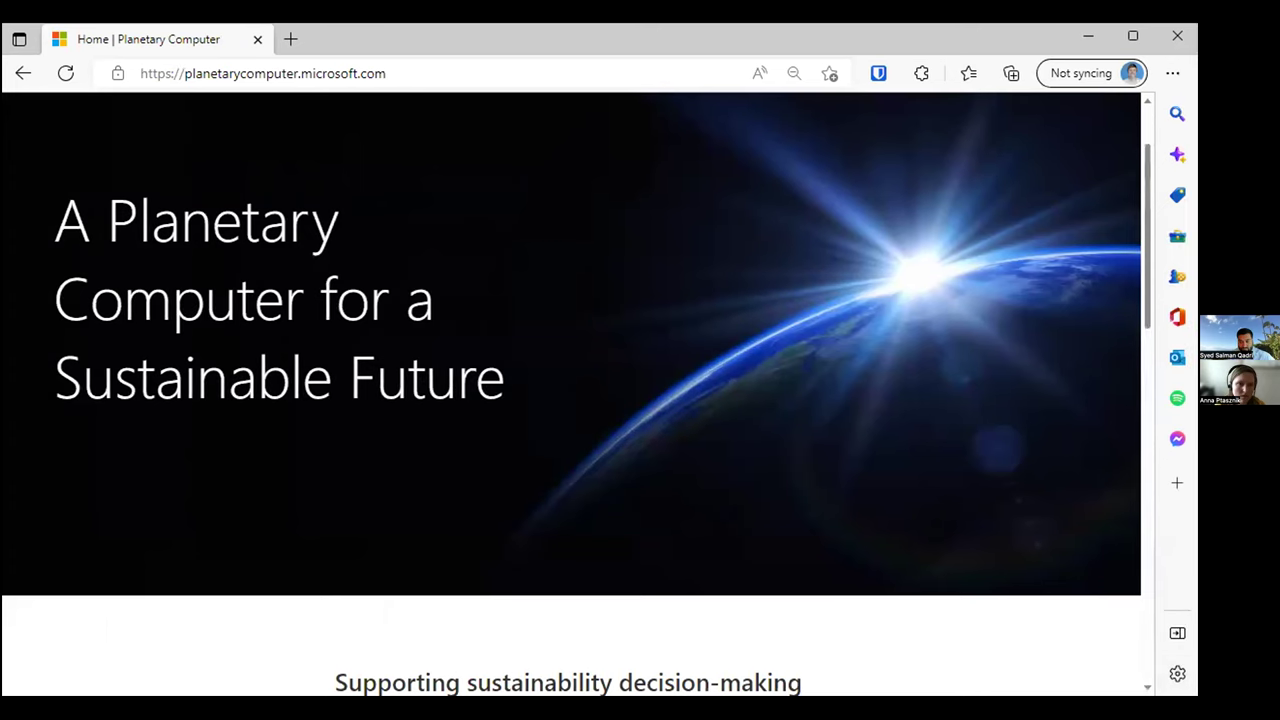
pyautogui.scroll(2, 535, 120)
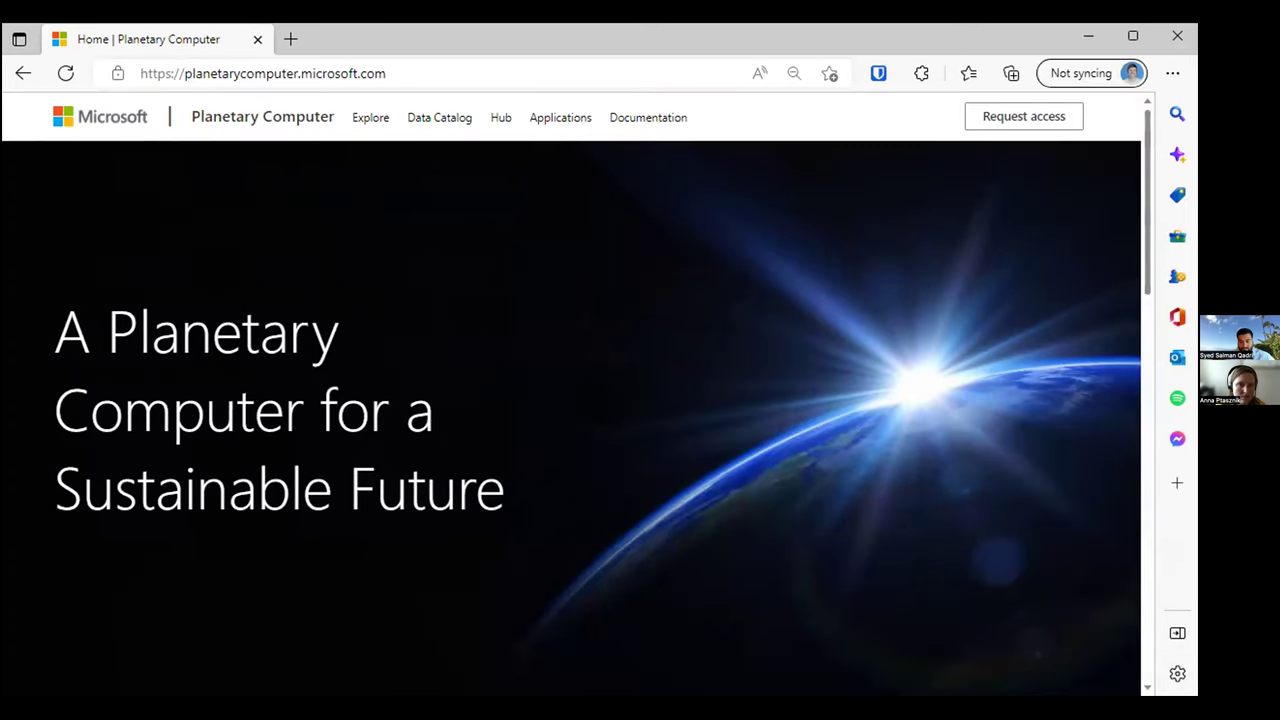
# Open the Planetary Computer Data Catalog and look through its featured, air quality, biodiversity and biomass/vegetation datasets.
pyautogui.click(439, 117)
pyautogui.scroll(-1, 575, 512)
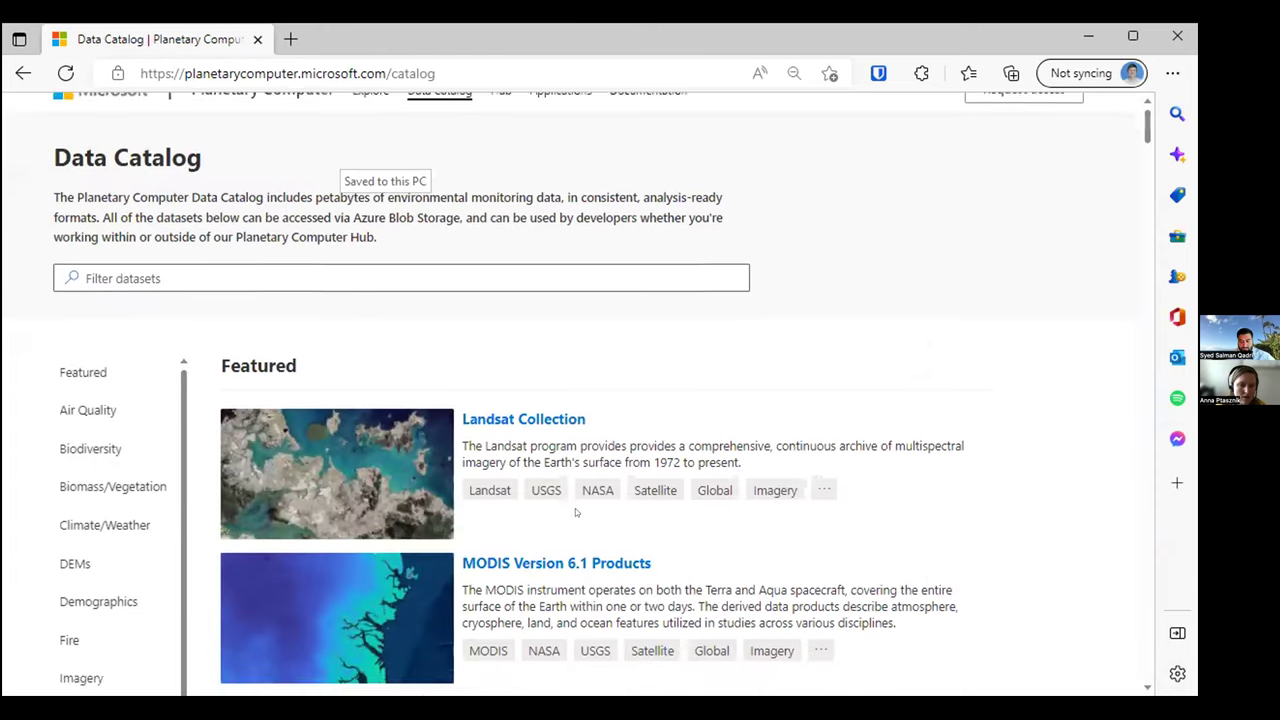
pyautogui.scroll(-8, 575, 513)
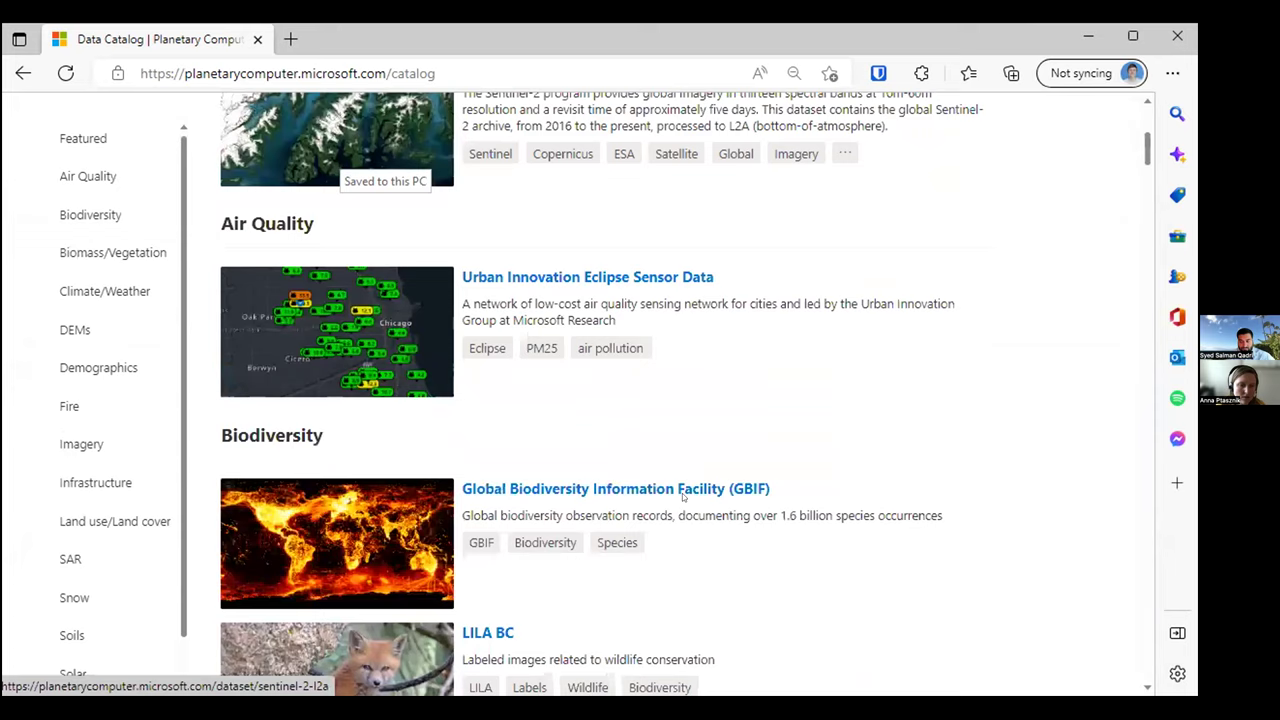
pyautogui.scroll(-5, 1089, 597)
pyautogui.scroll(-4, 967, 436)
pyautogui.scroll(-9, 960, 485)
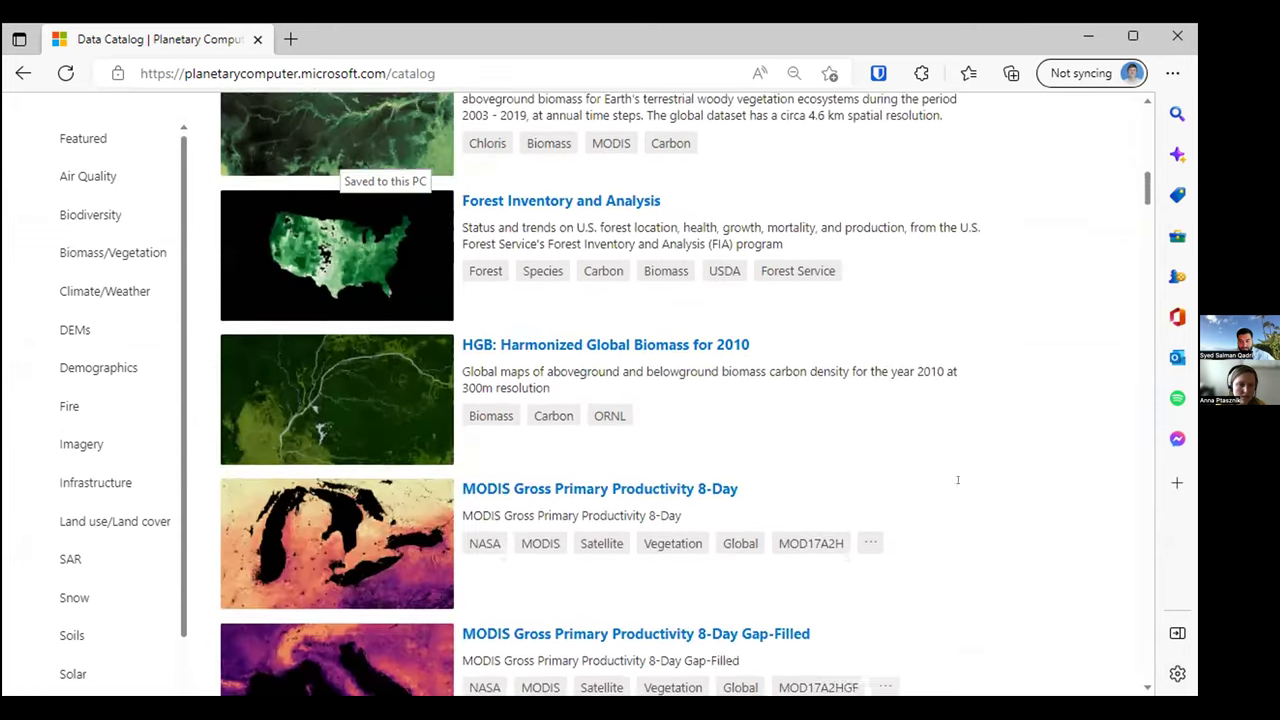
pyautogui.scroll(-2, 964, 487)
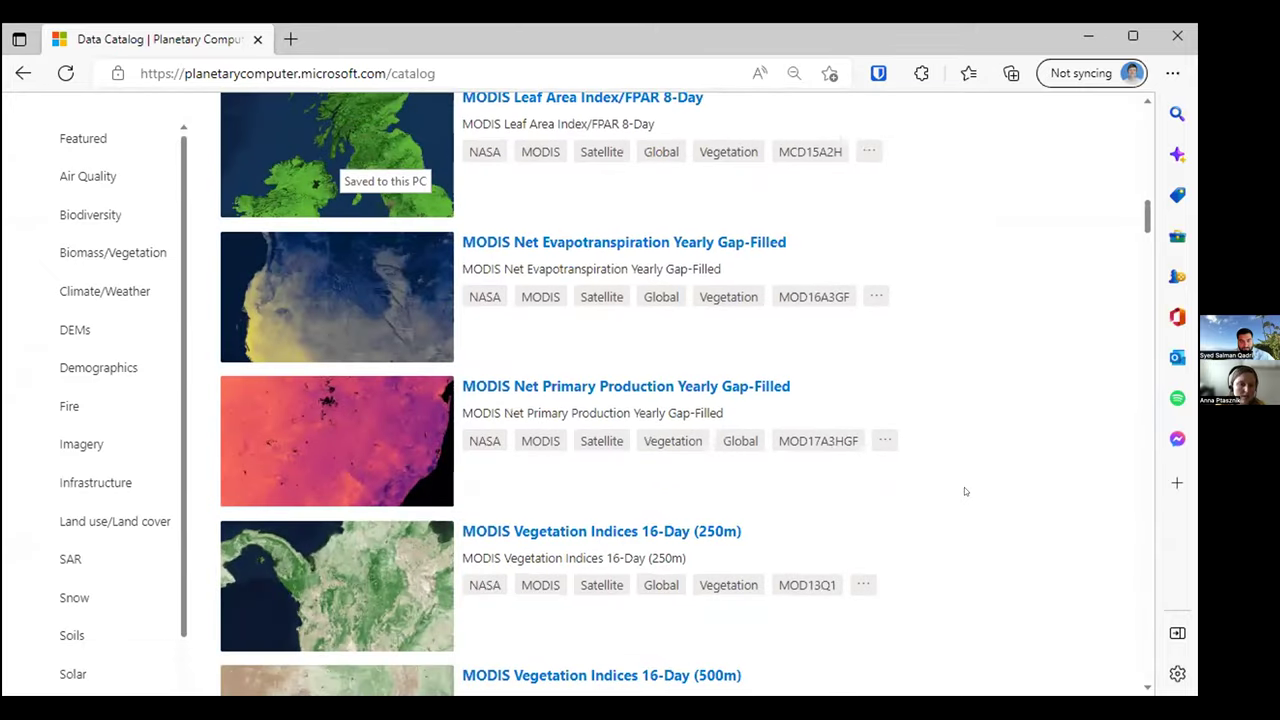
pyautogui.scroll(4, 770, 300)
pyautogui.scroll(20, 780, 349)
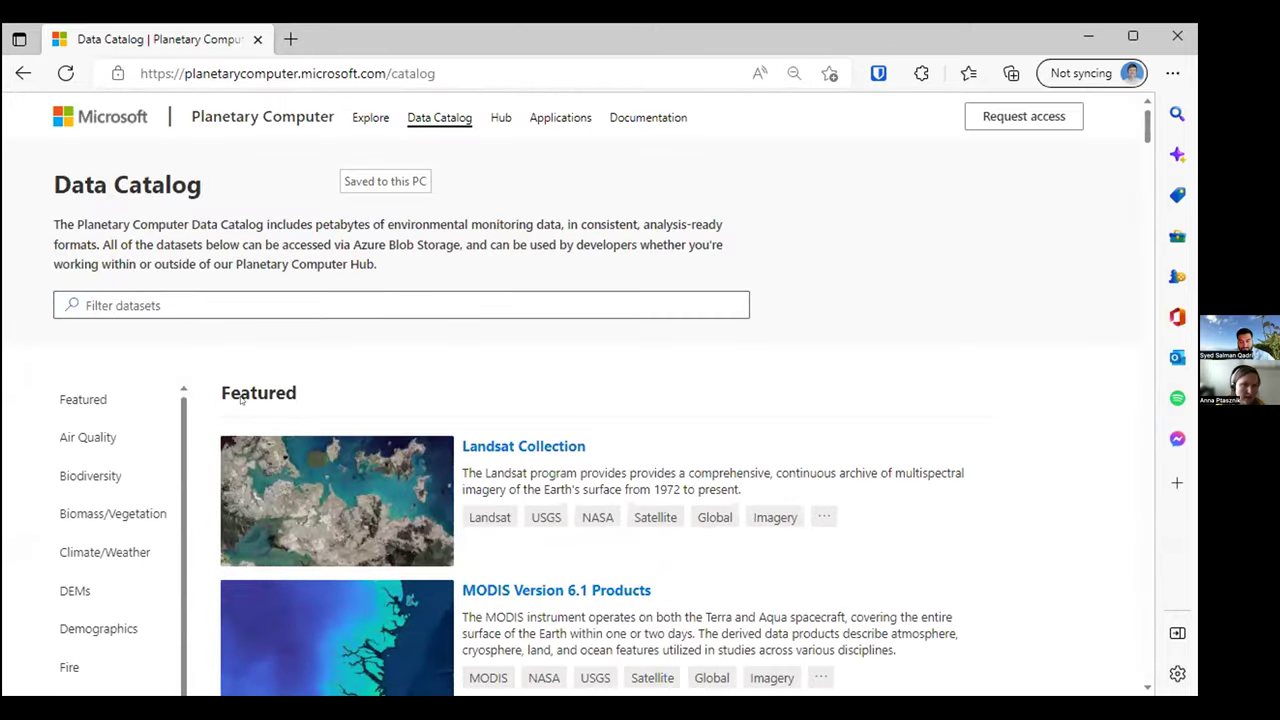
# Open the Sentinel-2 Level-2A dataset from the featured datasets and launch it in the Explorer.
pyautogui.scroll(-5, 438, 482)
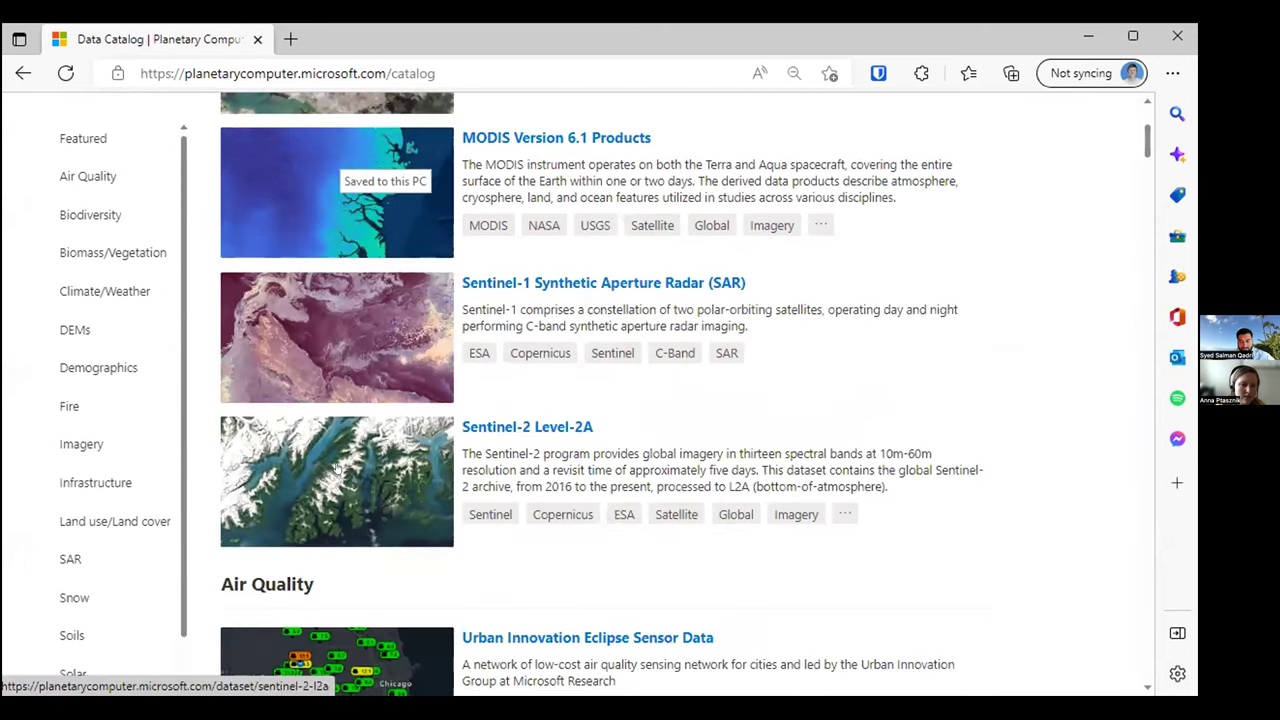
pyautogui.click(315, 471)
pyautogui.scroll(-2, 715, 449)
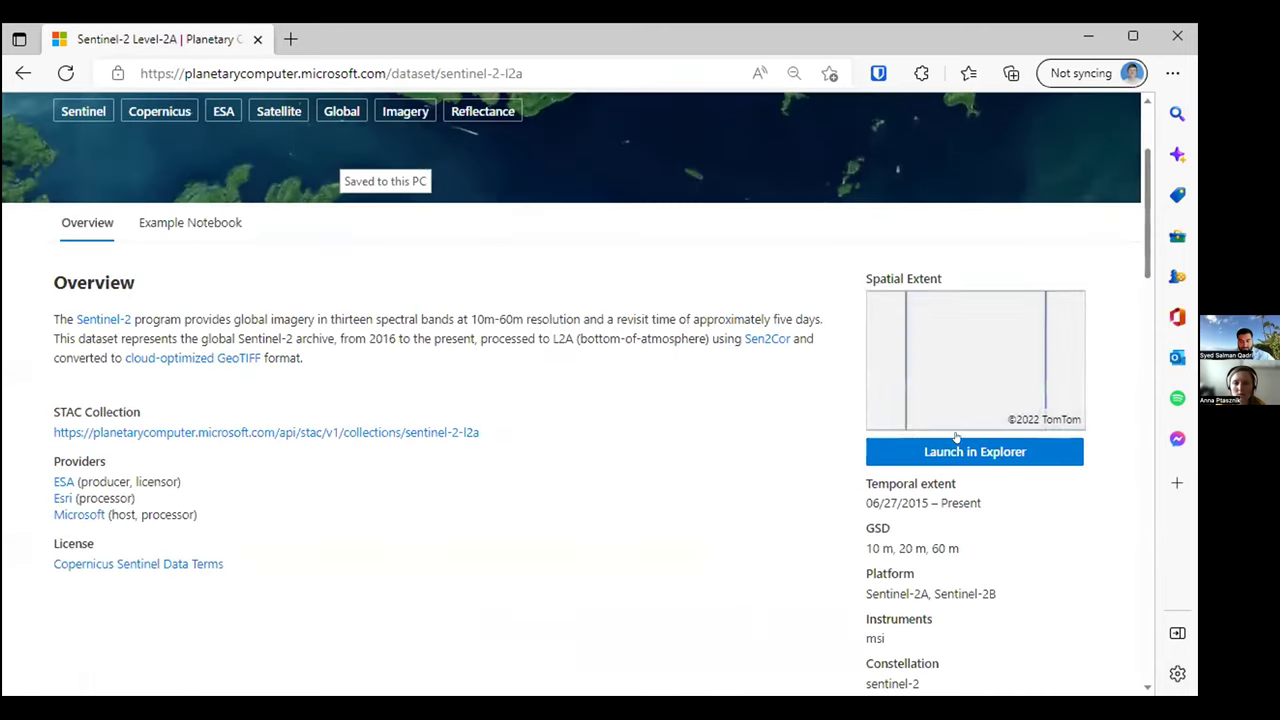
pyautogui.click(900, 451)
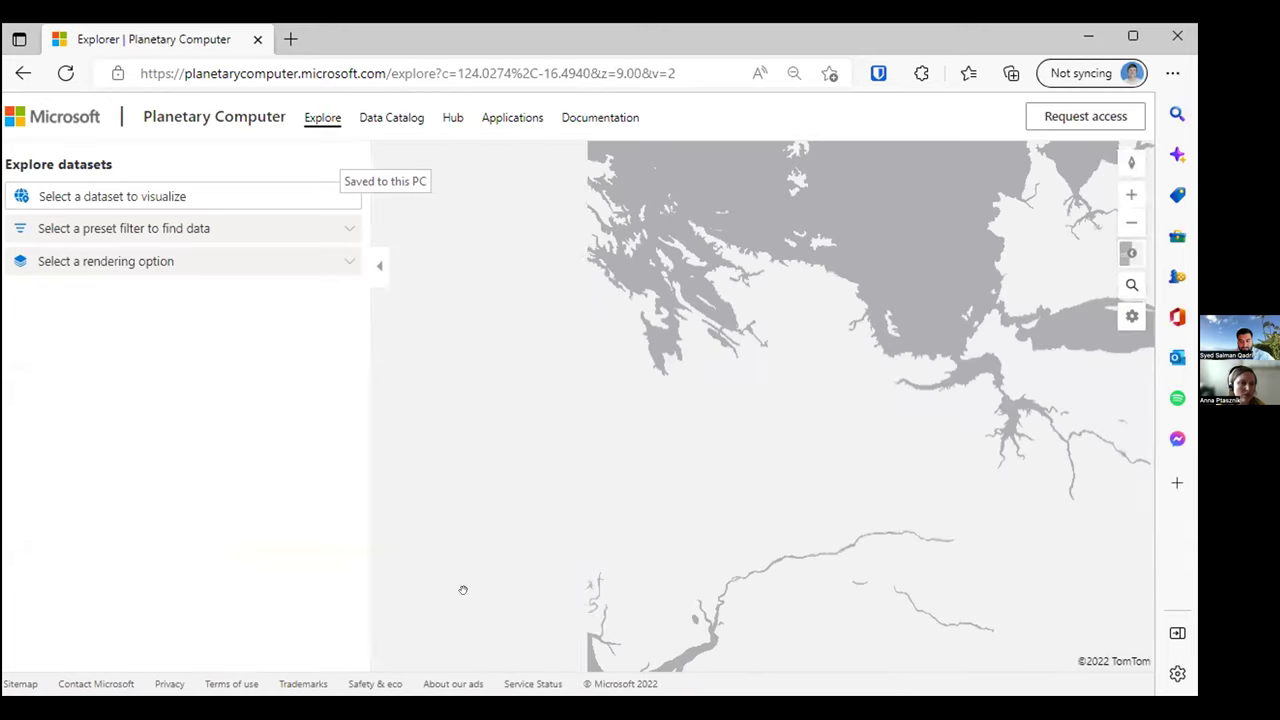
# Bring the Explorer map from northern Australia over to Pakistan's southern coast.
pyautogui.moveTo(556, 608); pyautogui.dragTo(663, 327)
pyautogui.scroll(-10, 686, 385)
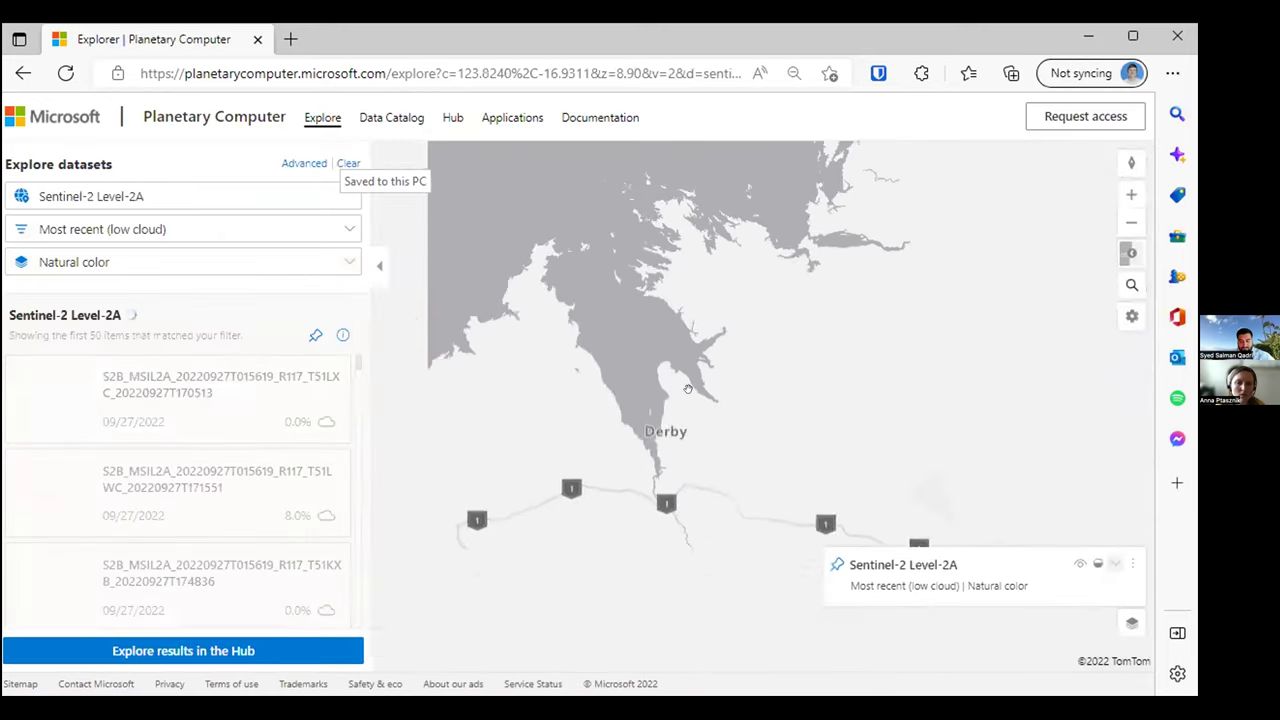
pyautogui.scroll(-3, 688, 389)
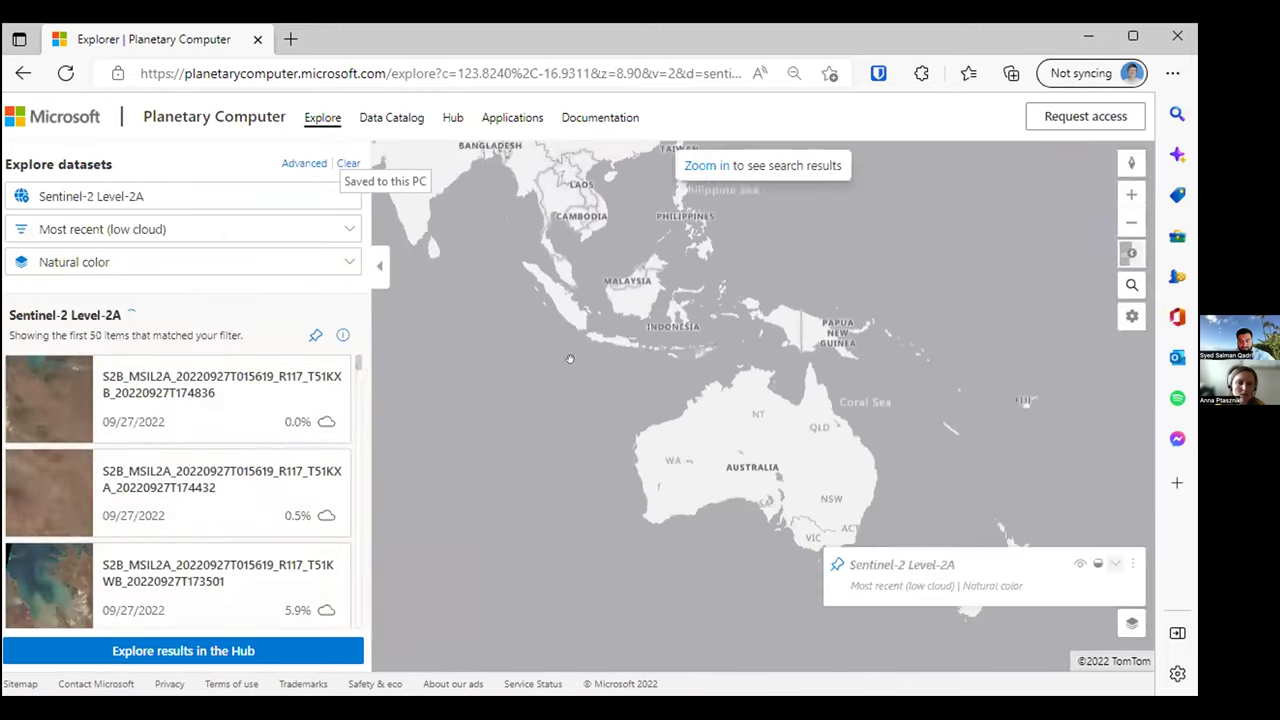
pyautogui.moveTo(568, 359); pyautogui.dragTo(971, 577)
pyautogui.scroll(1, 783, 371)
pyautogui.scroll(3, 783, 371)
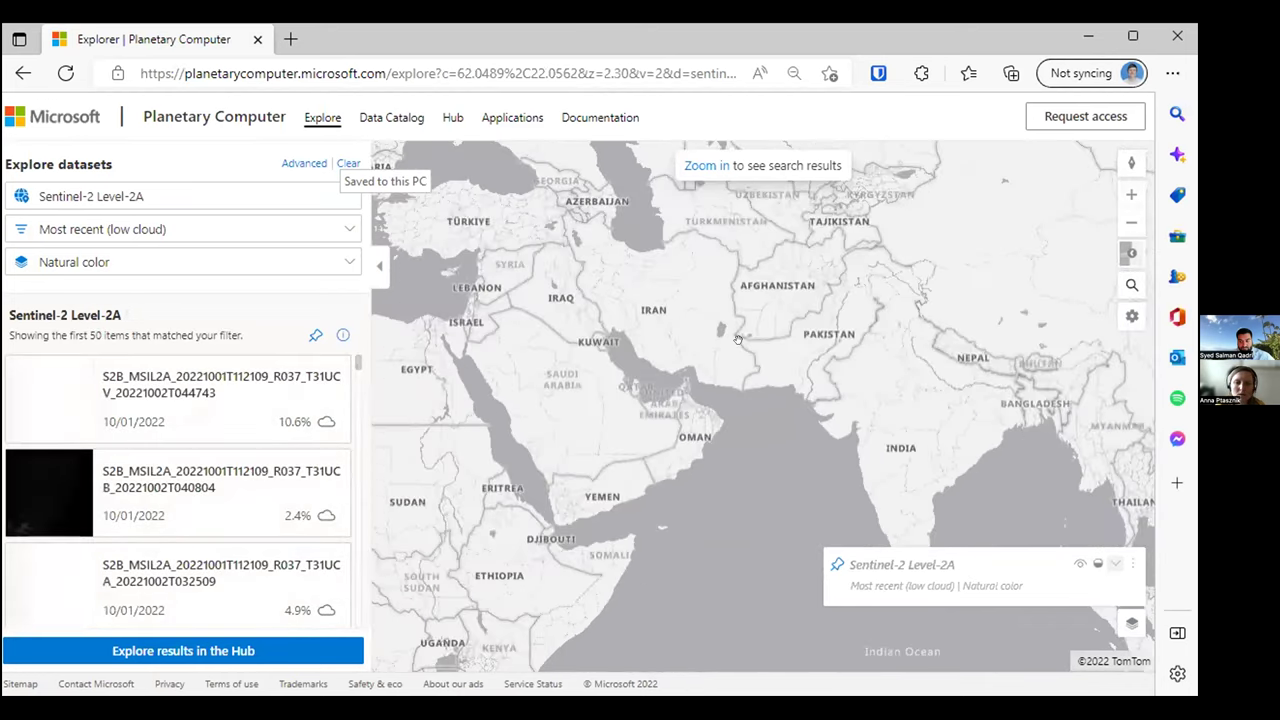
pyautogui.scroll(4, 818, 391)
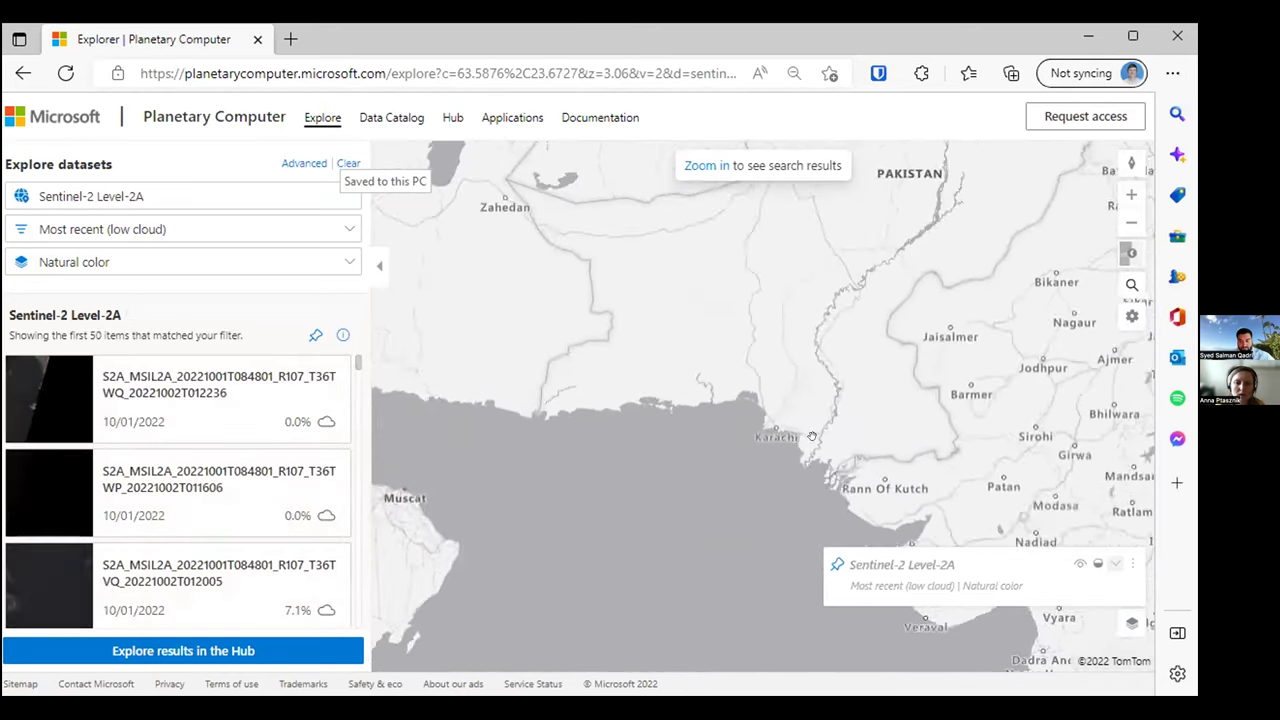
# Show the Karachi area on the map closely enough for the Sentinel-2 imagery to load, and examine it.
pyautogui.scroll(1, 742, 390)
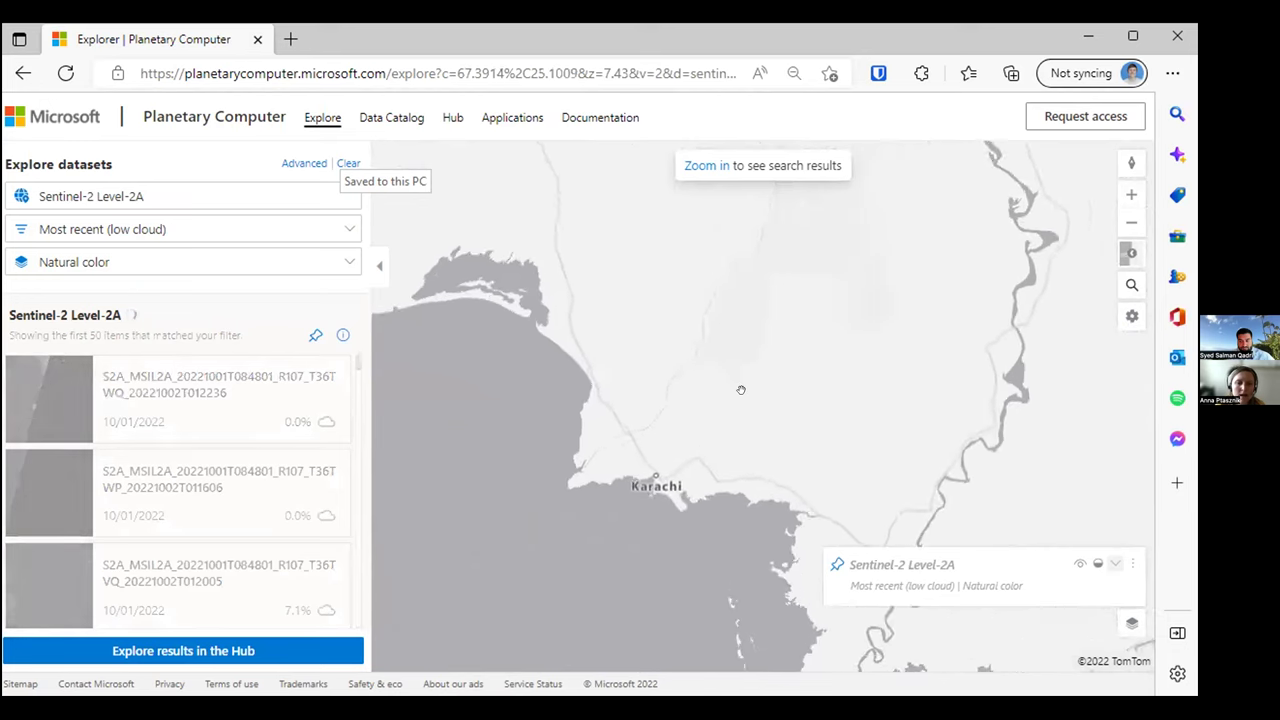
pyautogui.moveTo(723, 384); pyautogui.dragTo(699, 368)
pyautogui.scroll(1, 690, 437)
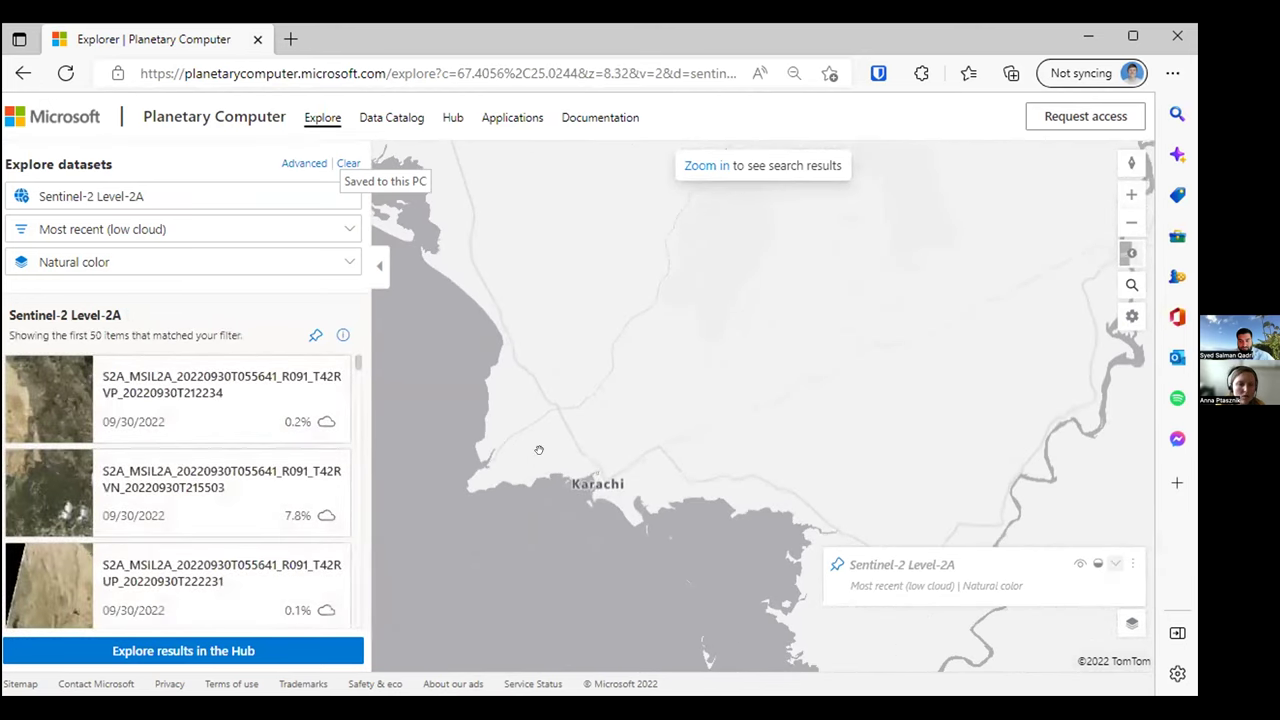
pyautogui.scroll(2, 540, 450)
pyautogui.scroll(3, 551, 446)
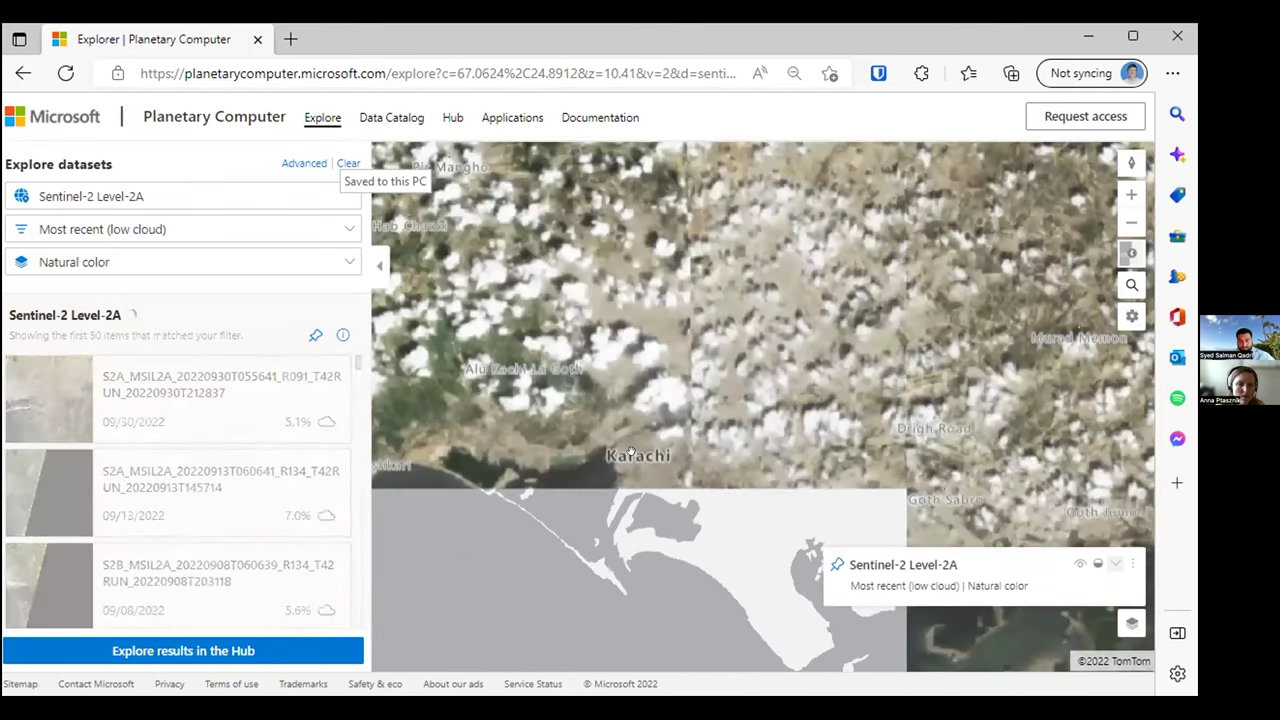
pyautogui.moveTo(723, 405); pyautogui.dragTo(719, 424)
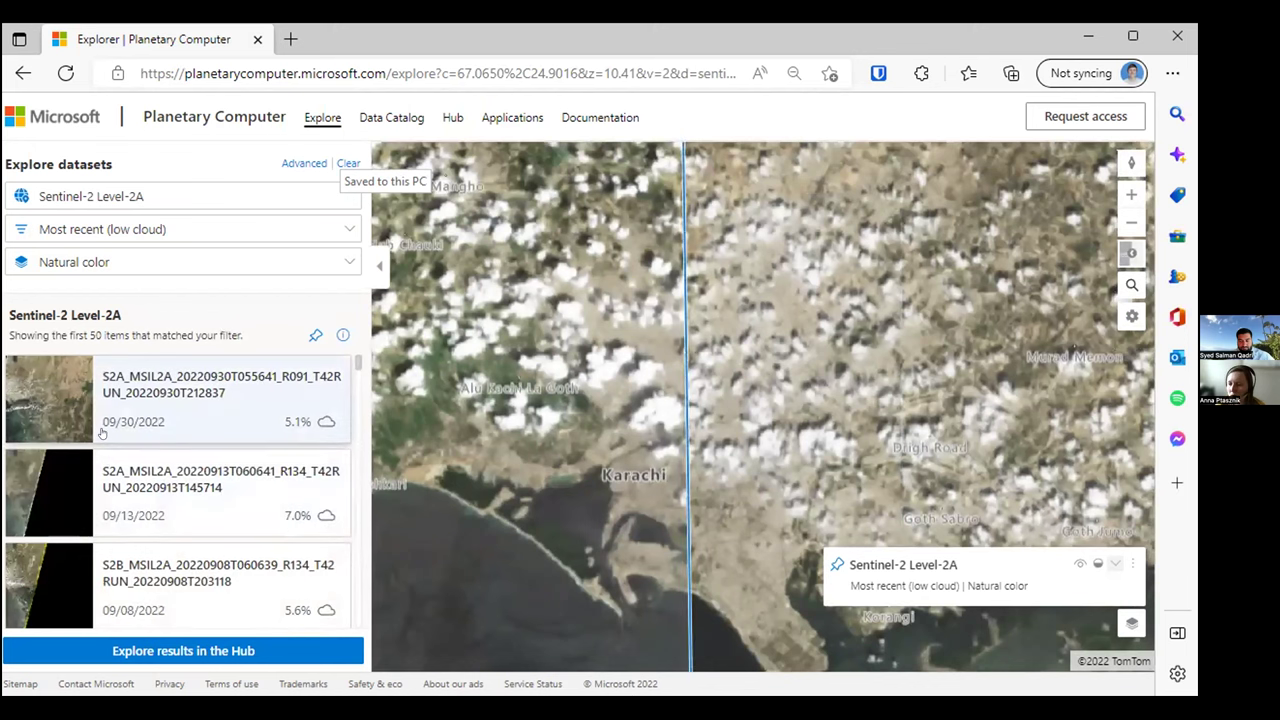
pyautogui.moveTo(681, 408); pyautogui.dragTo(730, 433)
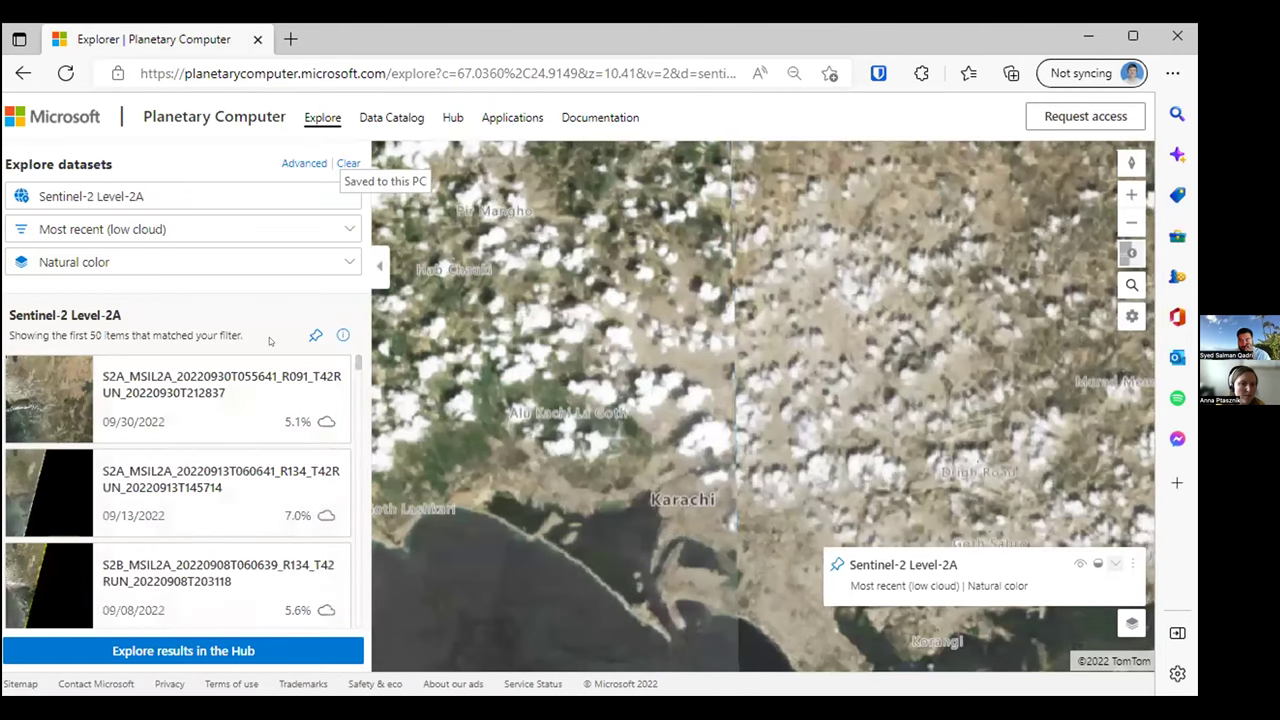
# Switch to advanced custom filters and set the acquisition date range to 06/26/2022 – 08/06/2022.
pyautogui.click(301, 164)
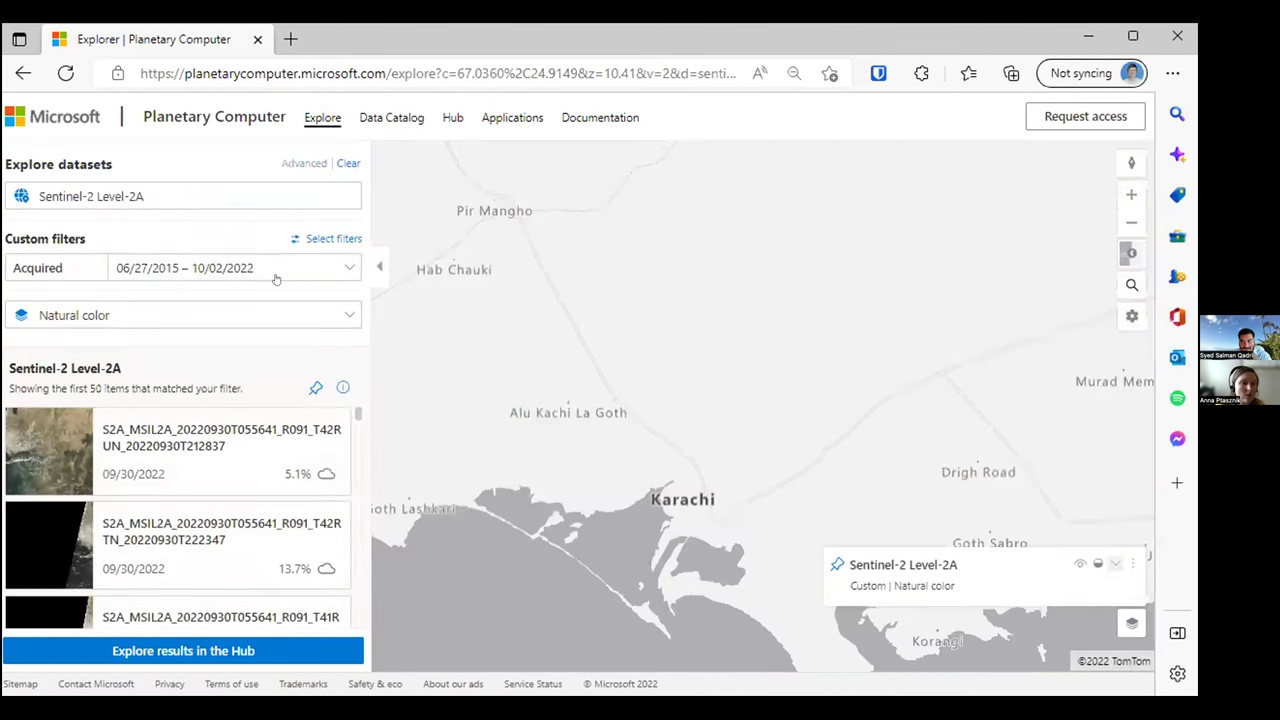
pyautogui.click(340, 268)
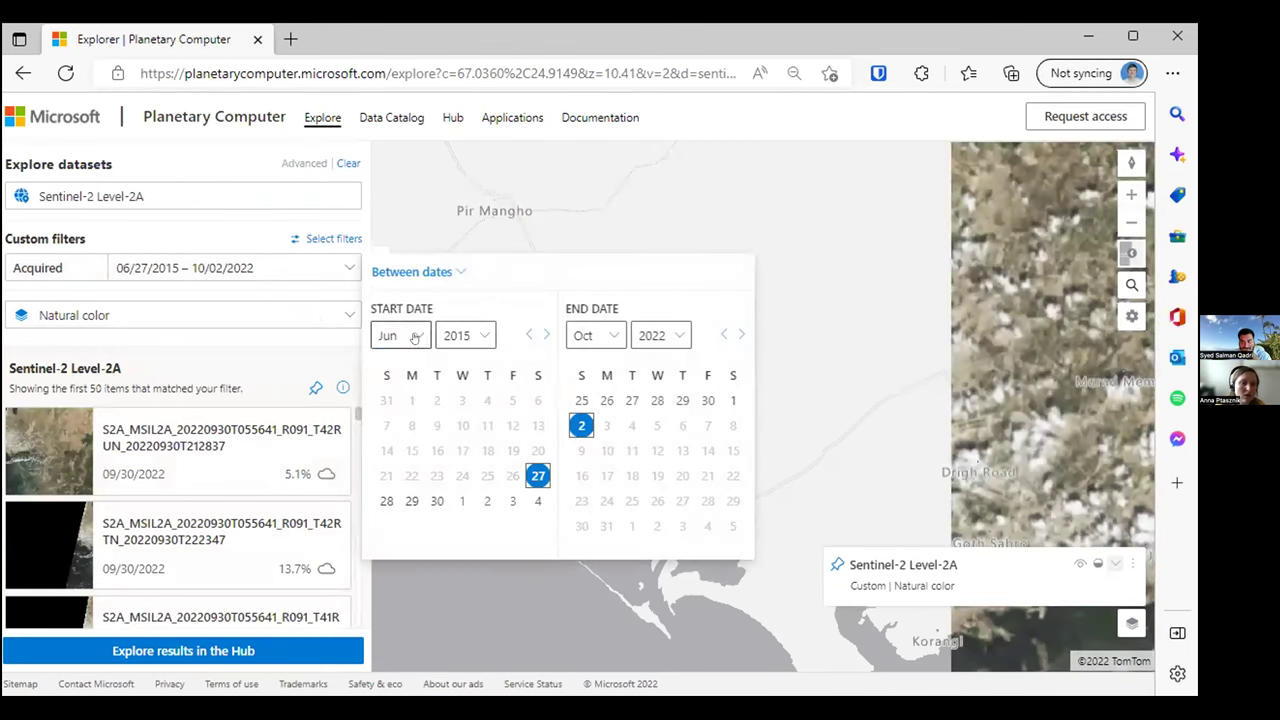
pyautogui.click(414, 335)
pyautogui.click(452, 513)
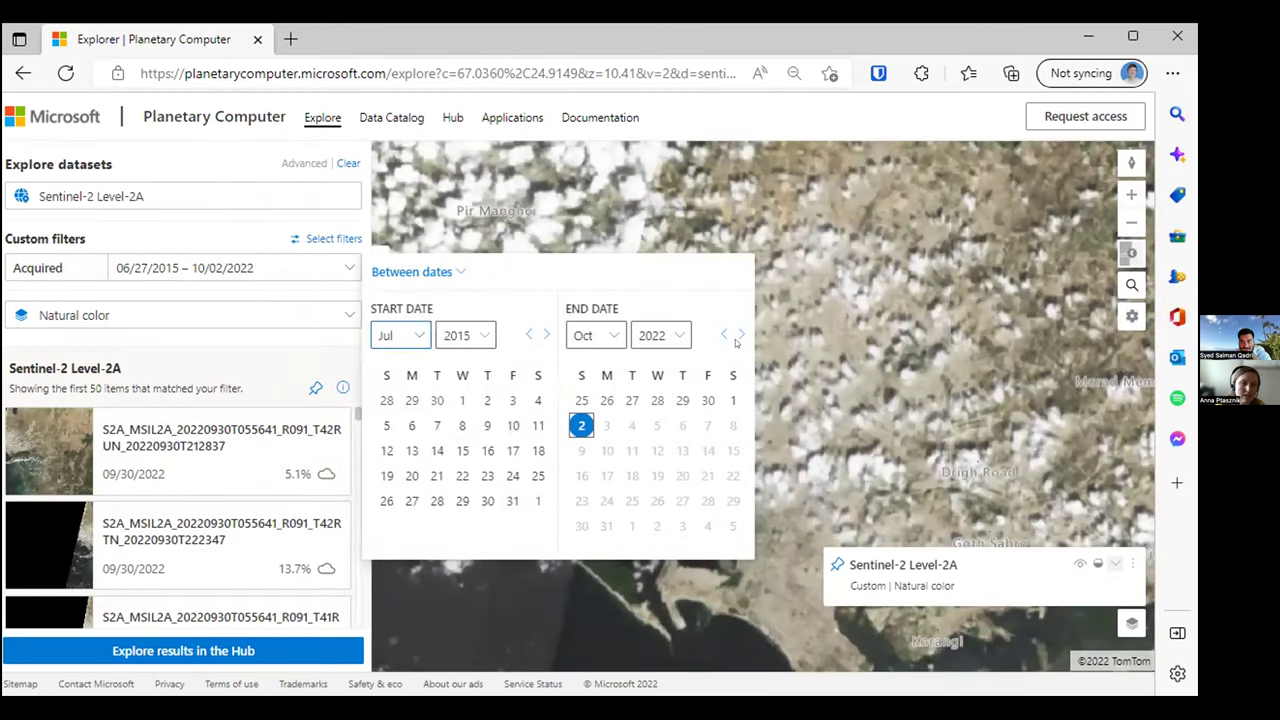
pyautogui.click(473, 337)
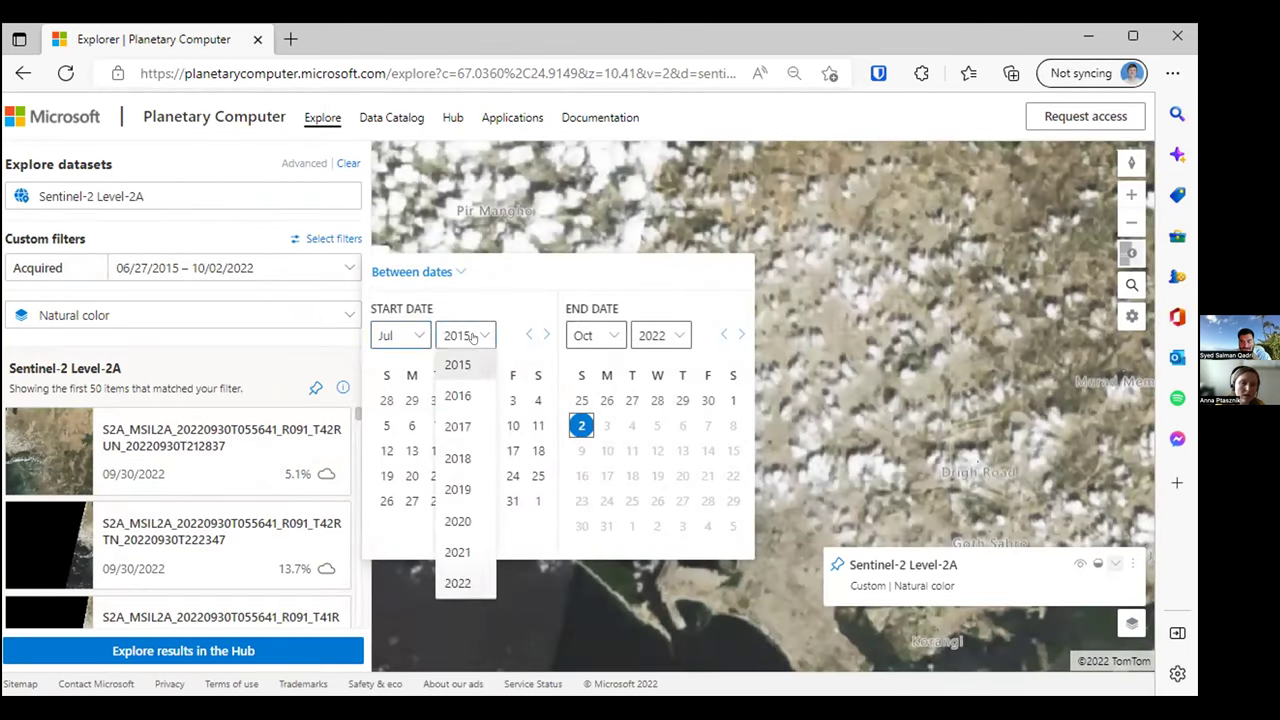
pyautogui.click(457, 582)
pyautogui.click(645, 333)
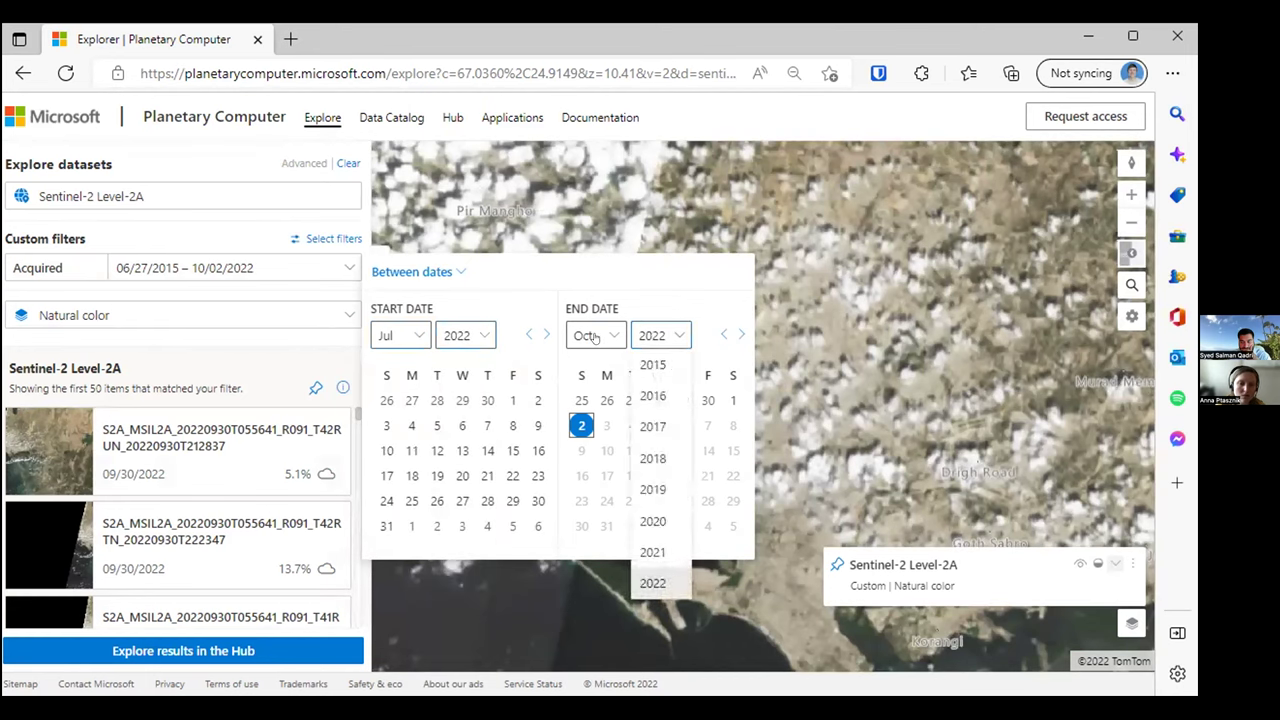
pyautogui.click(606, 337)
pyautogui.click(643, 513)
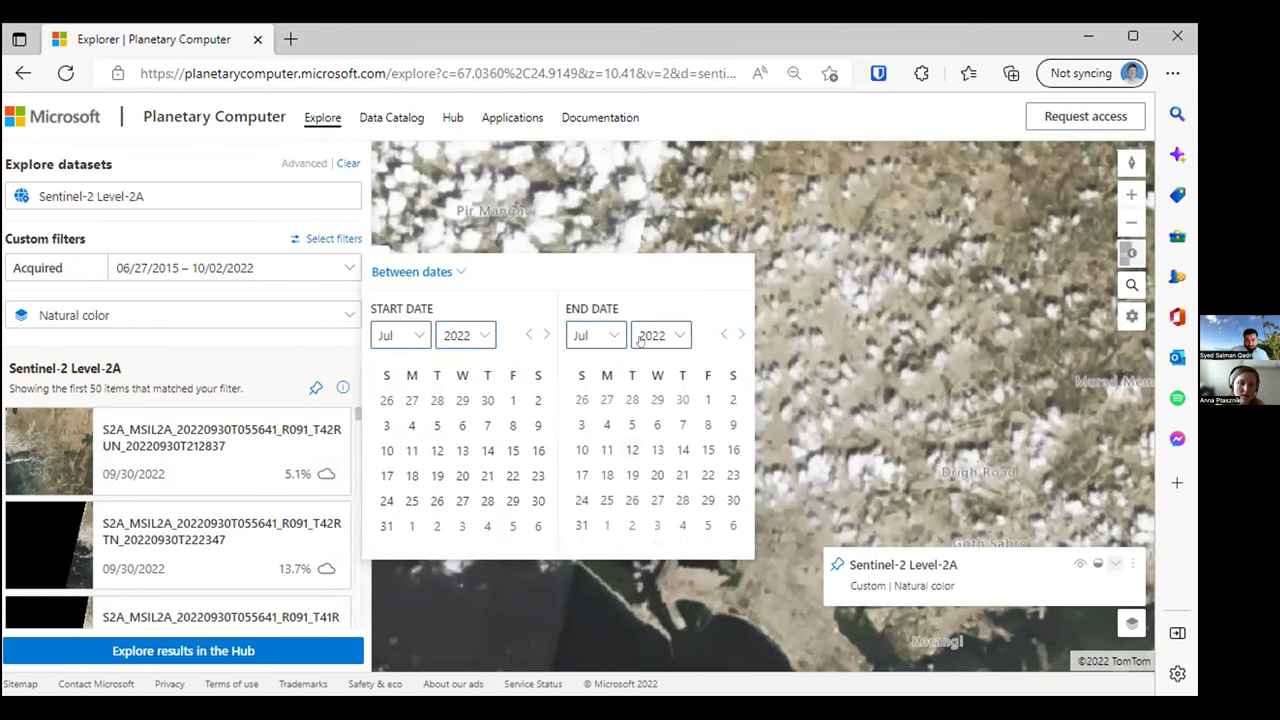
pyautogui.click(386, 400)
pyautogui.click(731, 525)
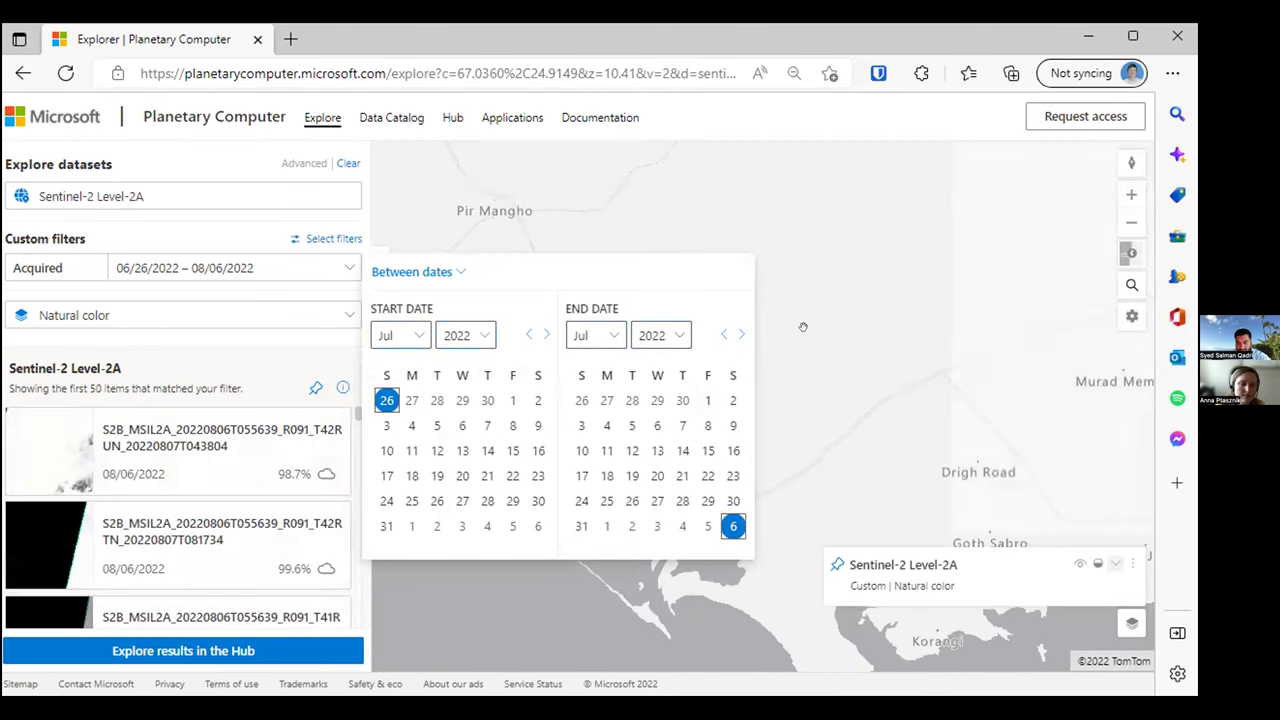
pyautogui.click(804, 327)
# Examine the date-filtered imagery around Karachi and browse the list of matching scenes.
pyautogui.moveTo(862, 470); pyautogui.dragTo(1045, 509)
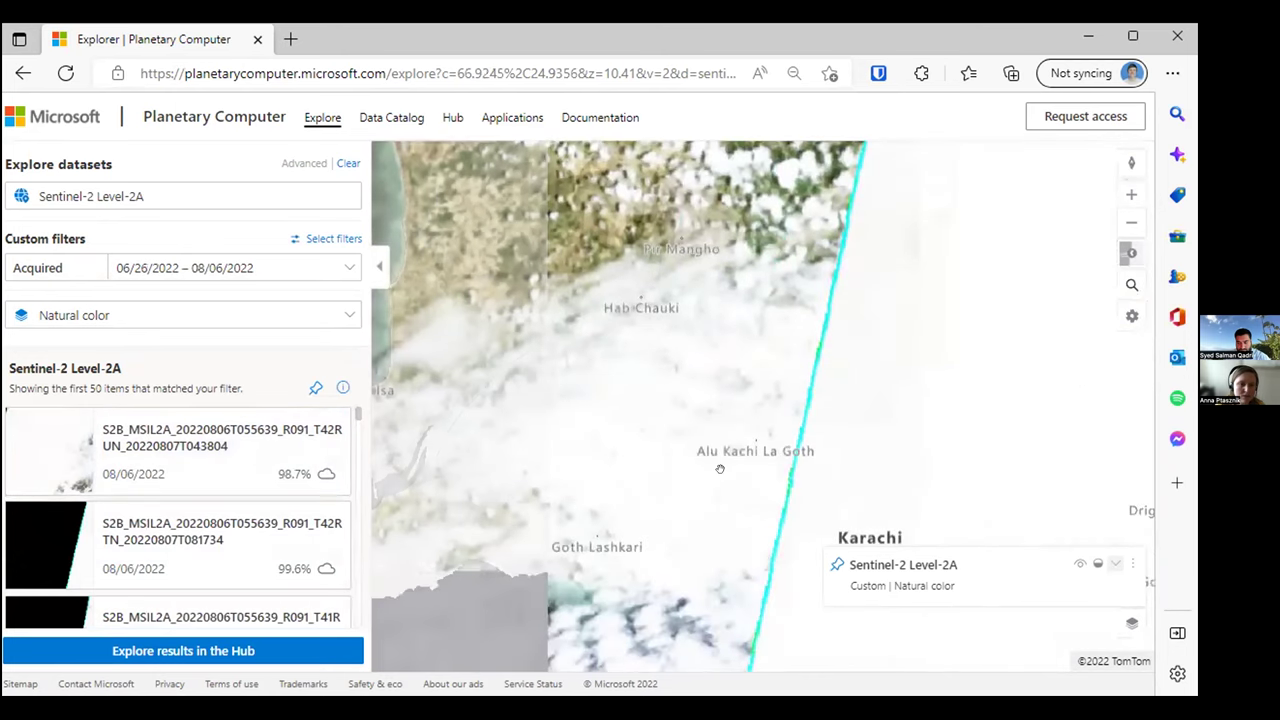
pyautogui.moveTo(965, 535); pyautogui.dragTo(969, 484)
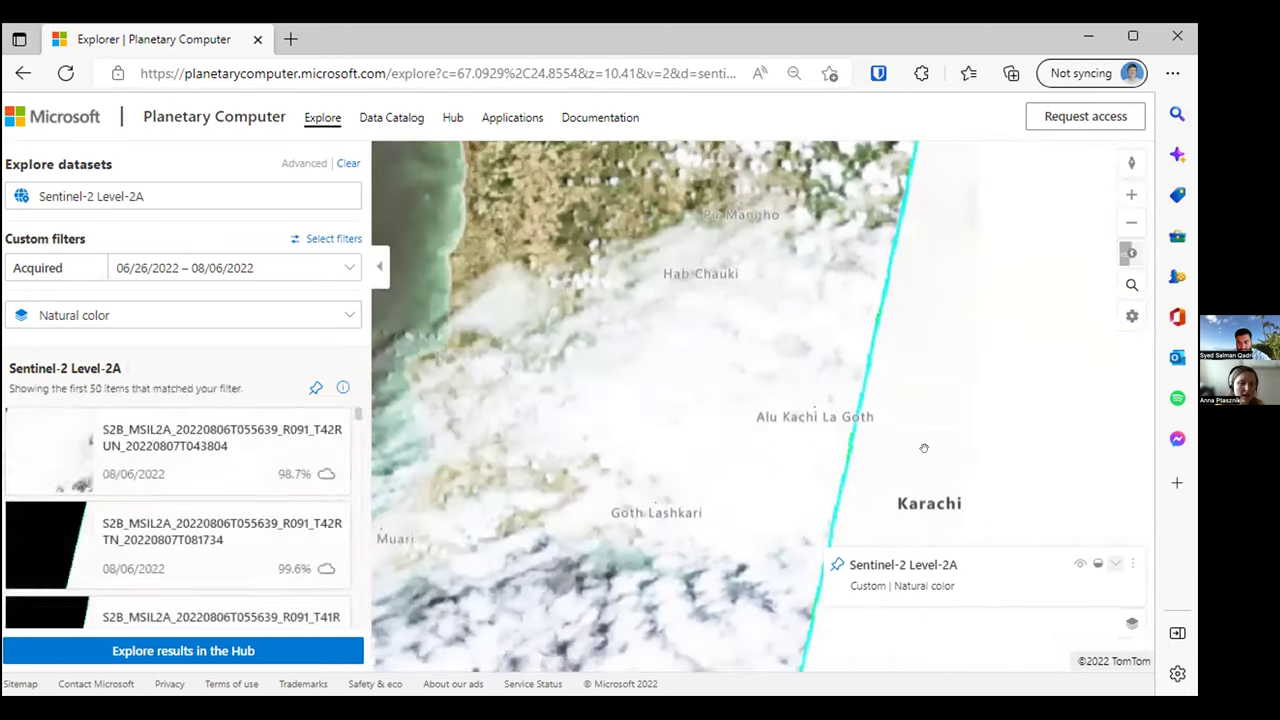
pyautogui.moveTo(735, 326); pyautogui.dragTo(783, 343)
pyautogui.scroll(-10, 150, 558)
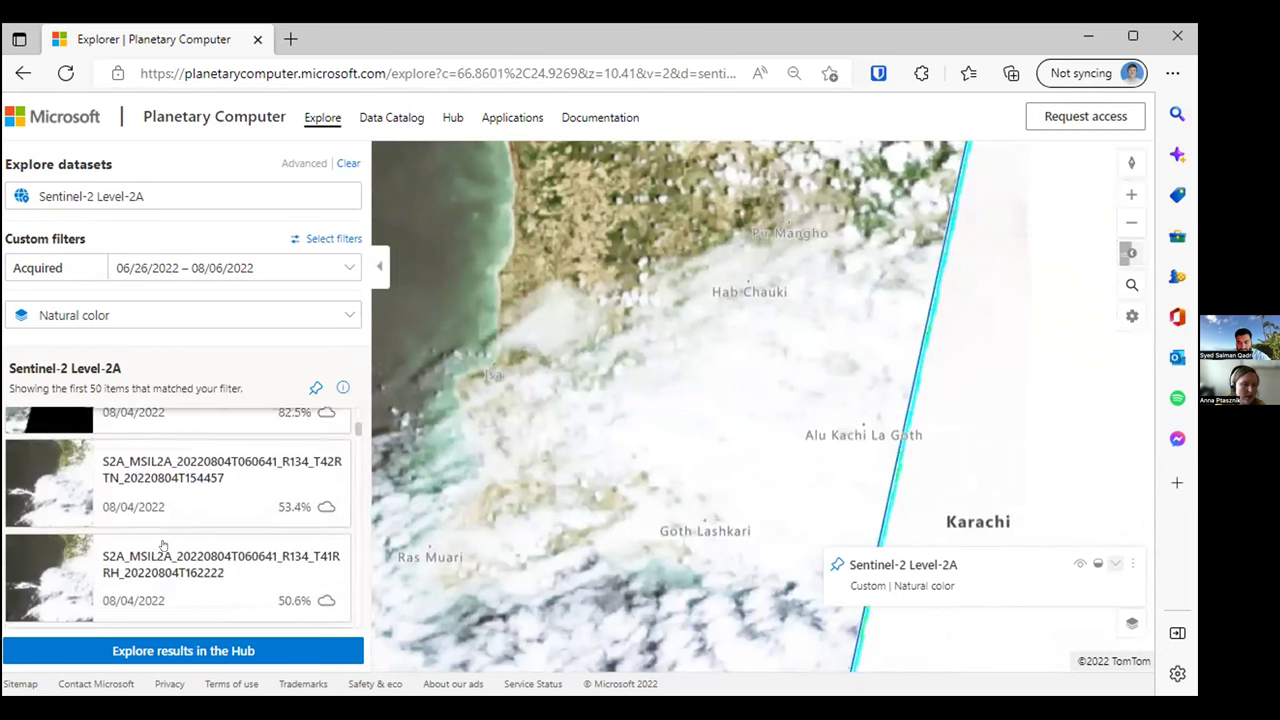
pyautogui.scroll(-10, 163, 528)
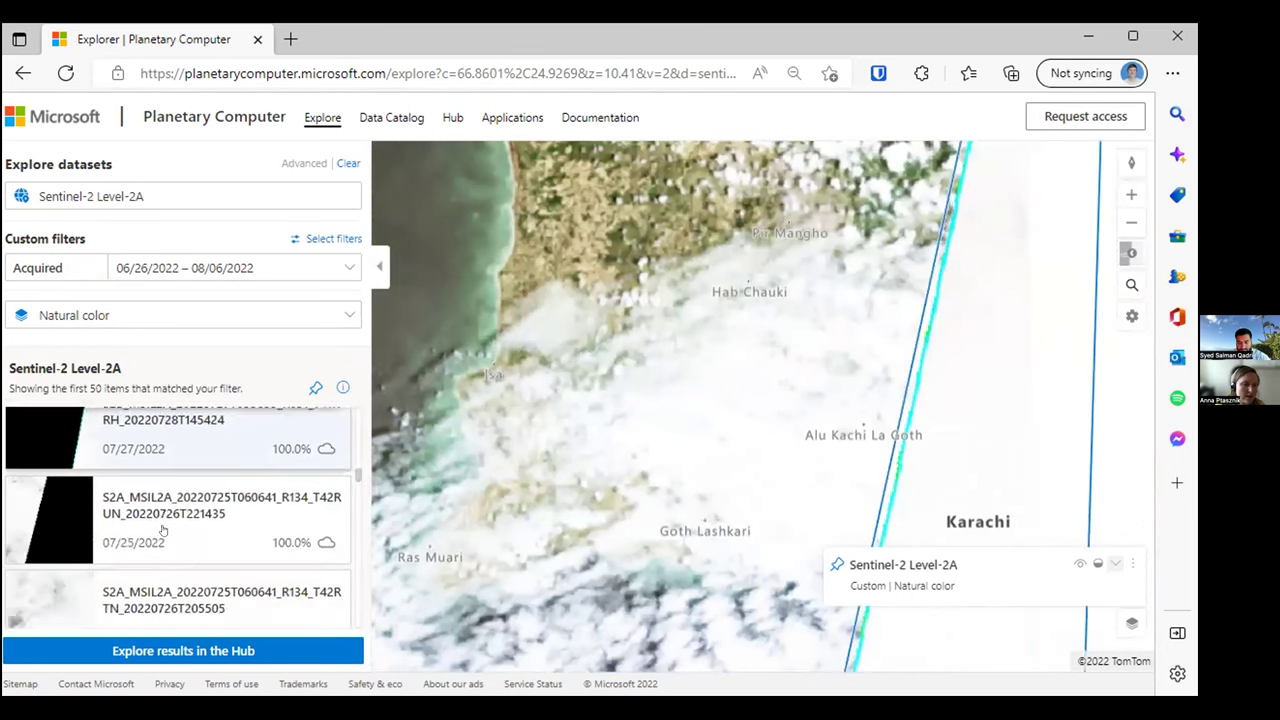
# Search for scenes along the coast northwest of Karachi and open the details of S2A_MSIL2A_20220804T060641_R134_T42RTP_20220804T152958.
pyautogui.moveTo(817, 434); pyautogui.dragTo(883, 570)
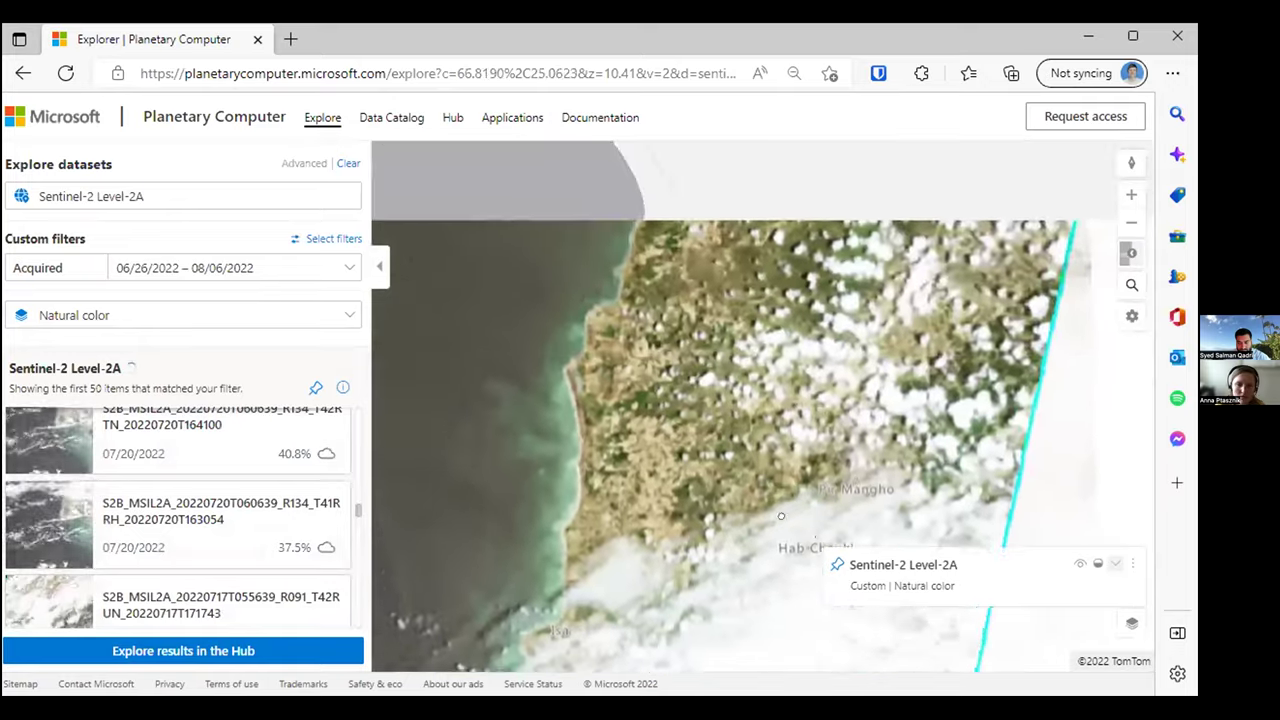
pyautogui.moveTo(781, 205); pyautogui.dragTo(740, 540)
pyautogui.moveTo(629, 478); pyautogui.dragTo(710, 345)
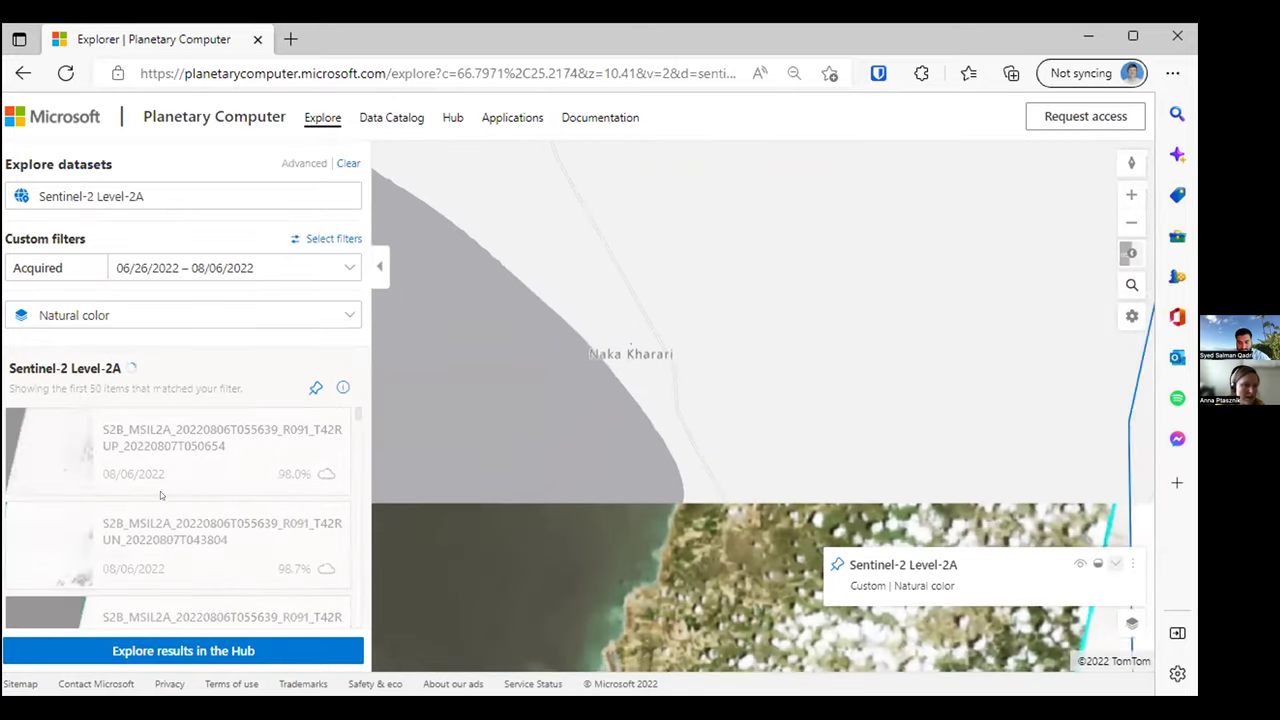
pyautogui.moveTo(613, 326); pyautogui.dragTo(753, 511)
pyautogui.moveTo(680, 277); pyautogui.dragTo(753, 466)
pyautogui.click(52, 432)
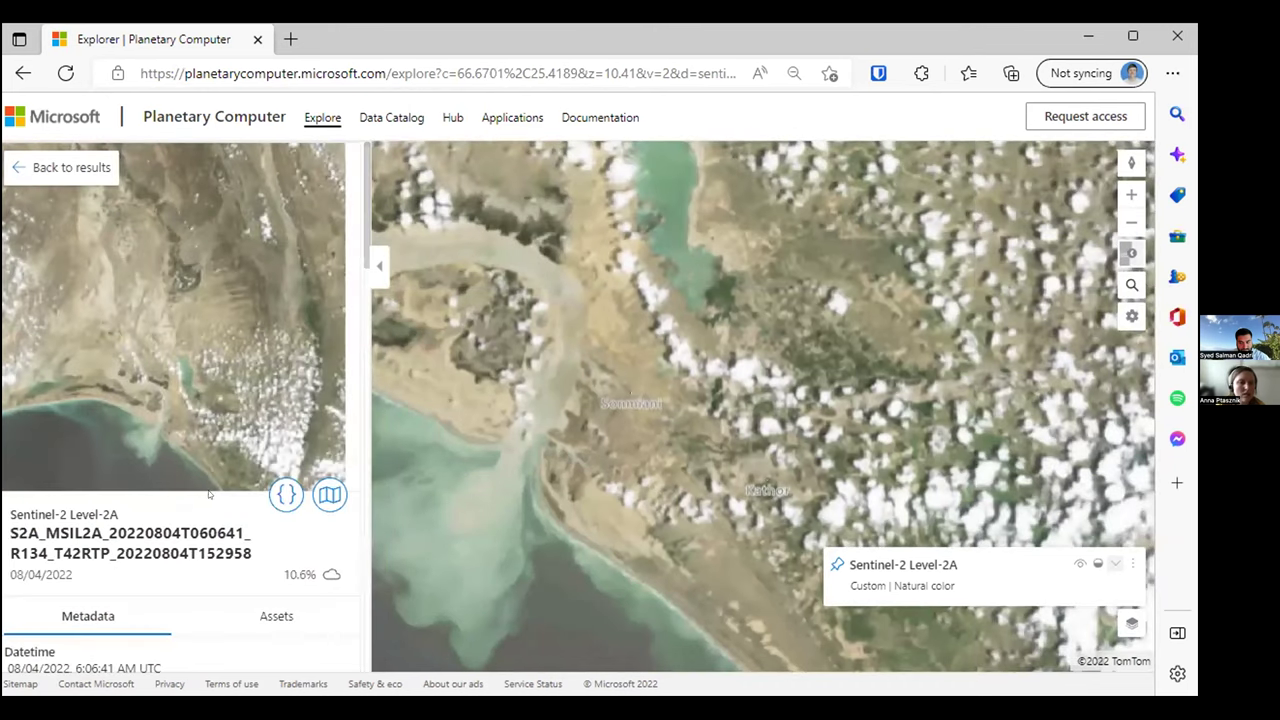
# View the Python code for accessing the open scene's data assets, highlight the whole snippet, and close it.
pyautogui.click(286, 494)
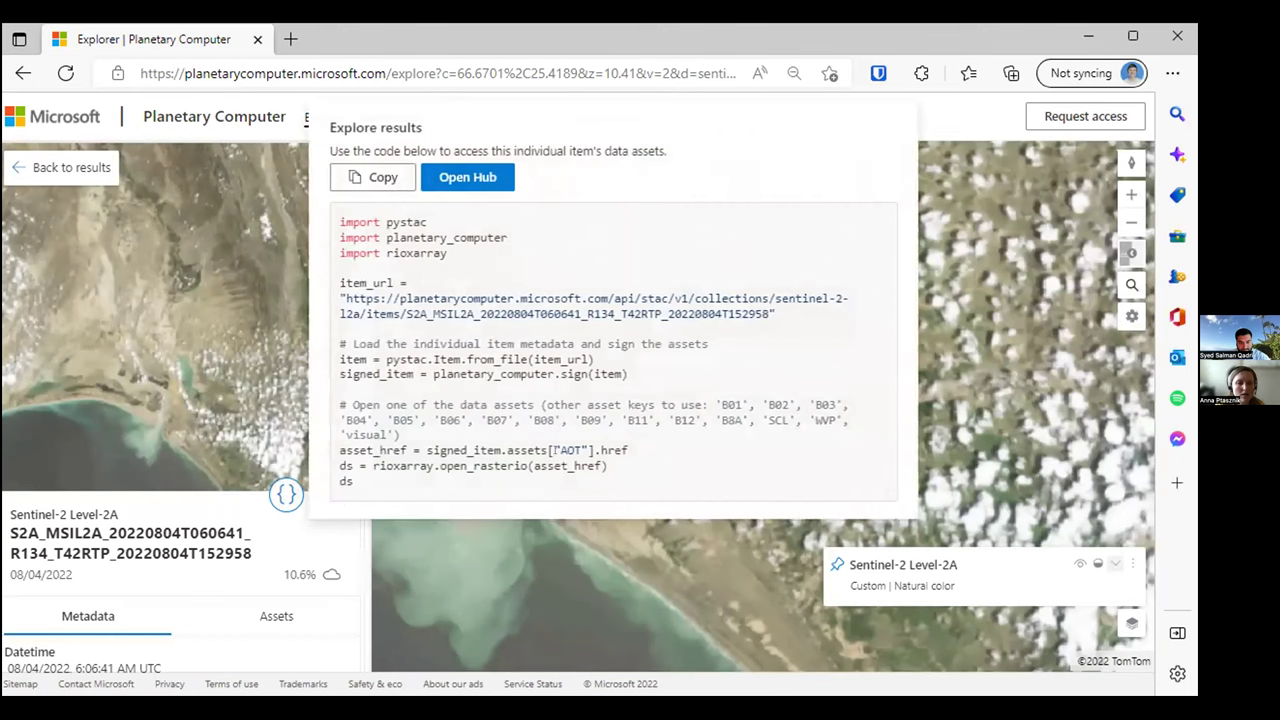
pyautogui.moveTo(612, 467); pyautogui.dragTo(340, 220)
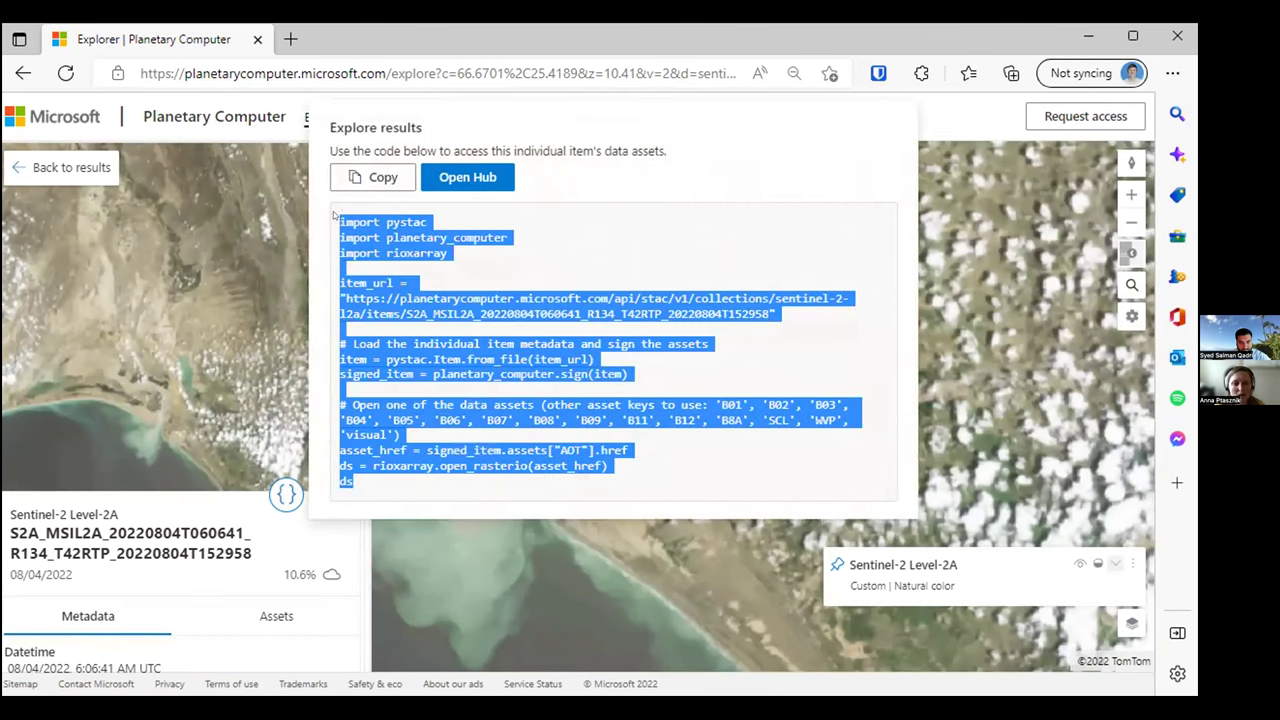
pyautogui.moveTo(608, 481); pyautogui.dragTo(342, 226)
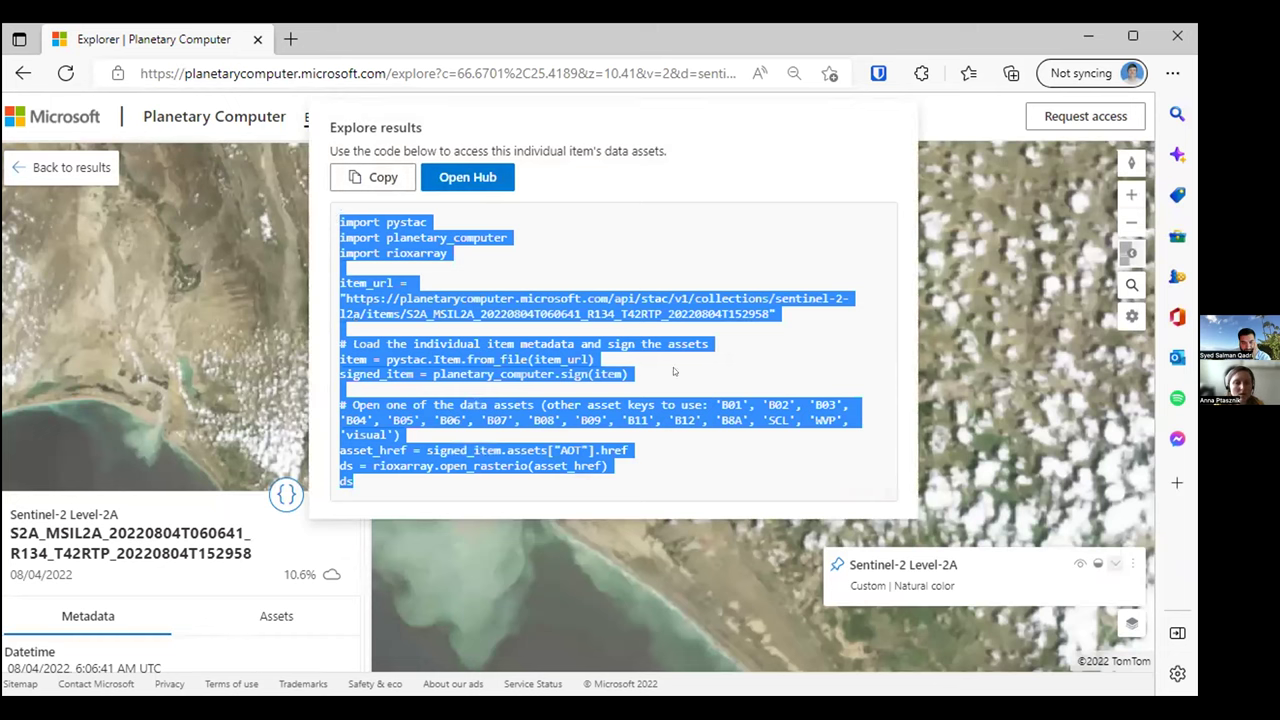
pyautogui.click(673, 367)
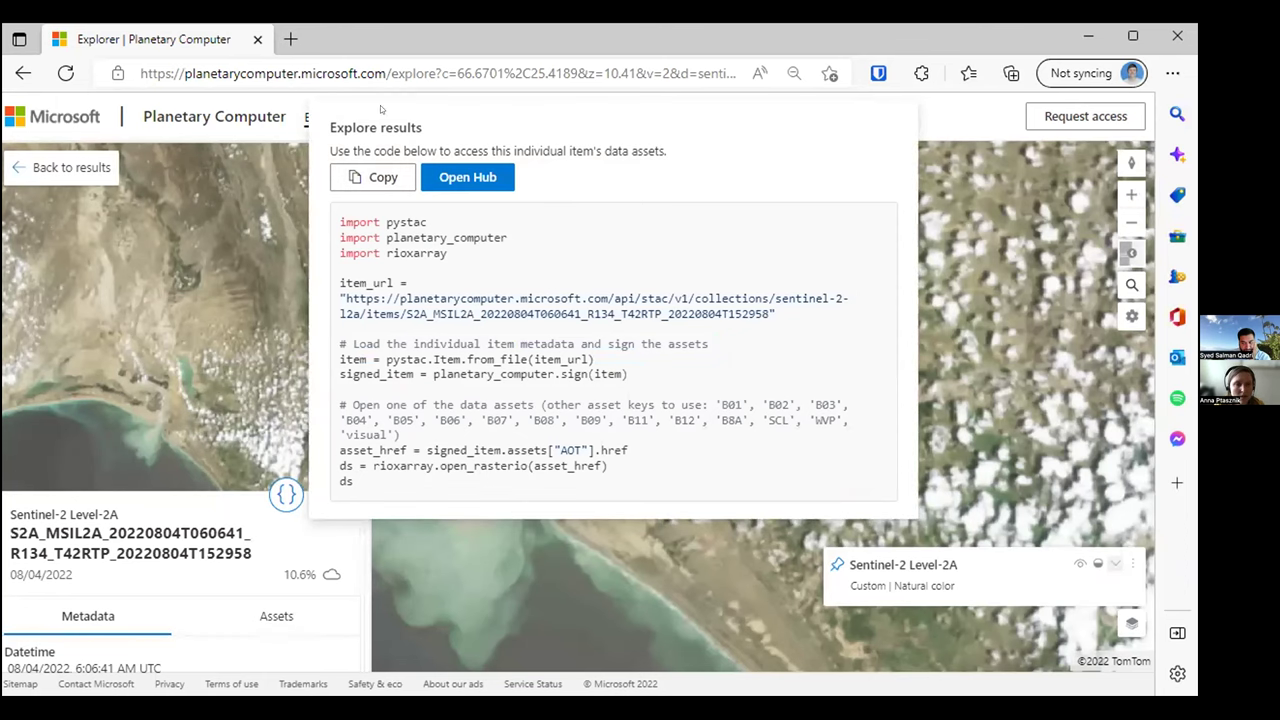
pyautogui.click(966, 137)
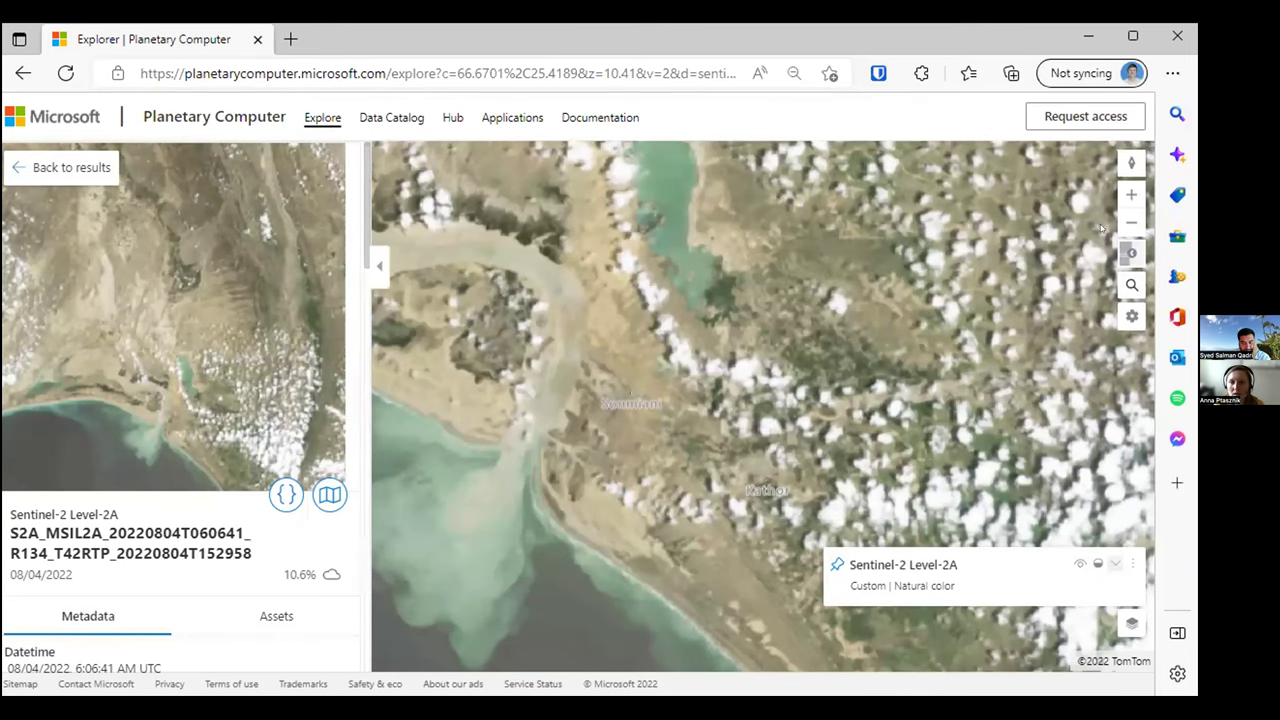
# Switch back to the slide show and advance past the Sentinel-2 notebook slide to the Vector Data slide, revealing its icons.
pyautogui.moveTo(548, 44); pyautogui.dragTo(583, 159)
pyautogui.hotkey('alt', 'Tab')
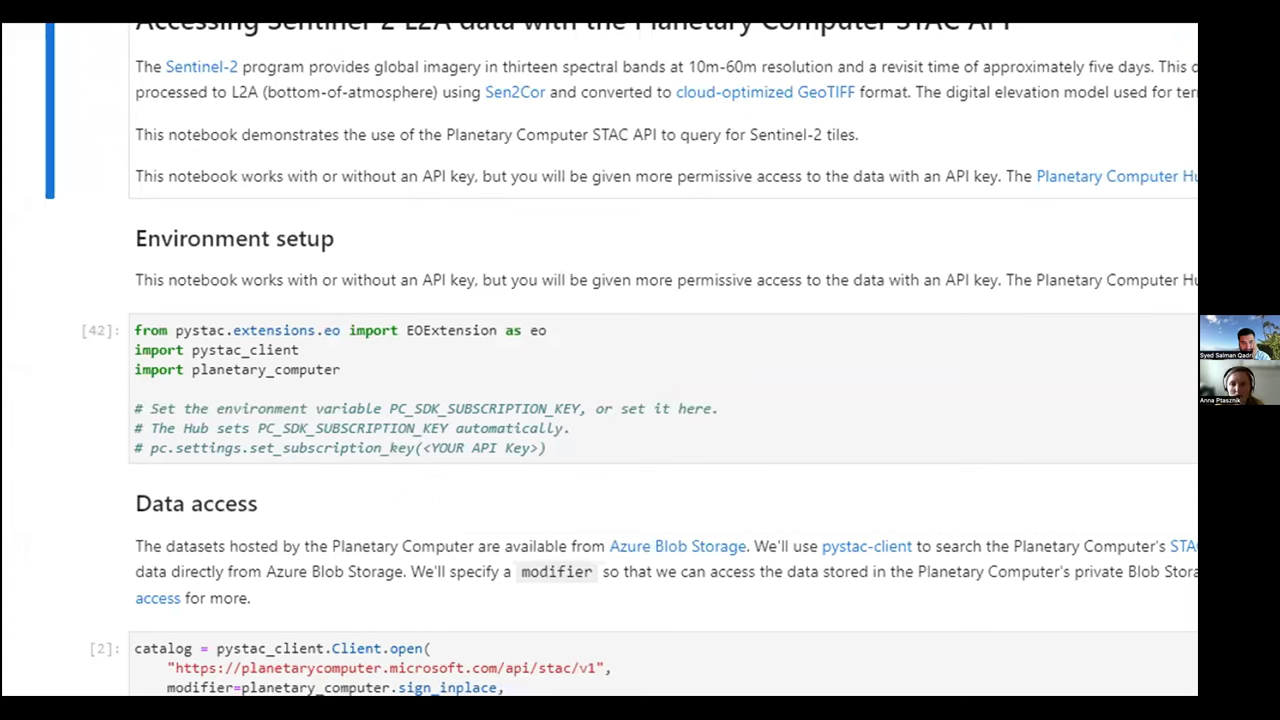
pyautogui.click(236, 688)
pyautogui.click(251, 578)
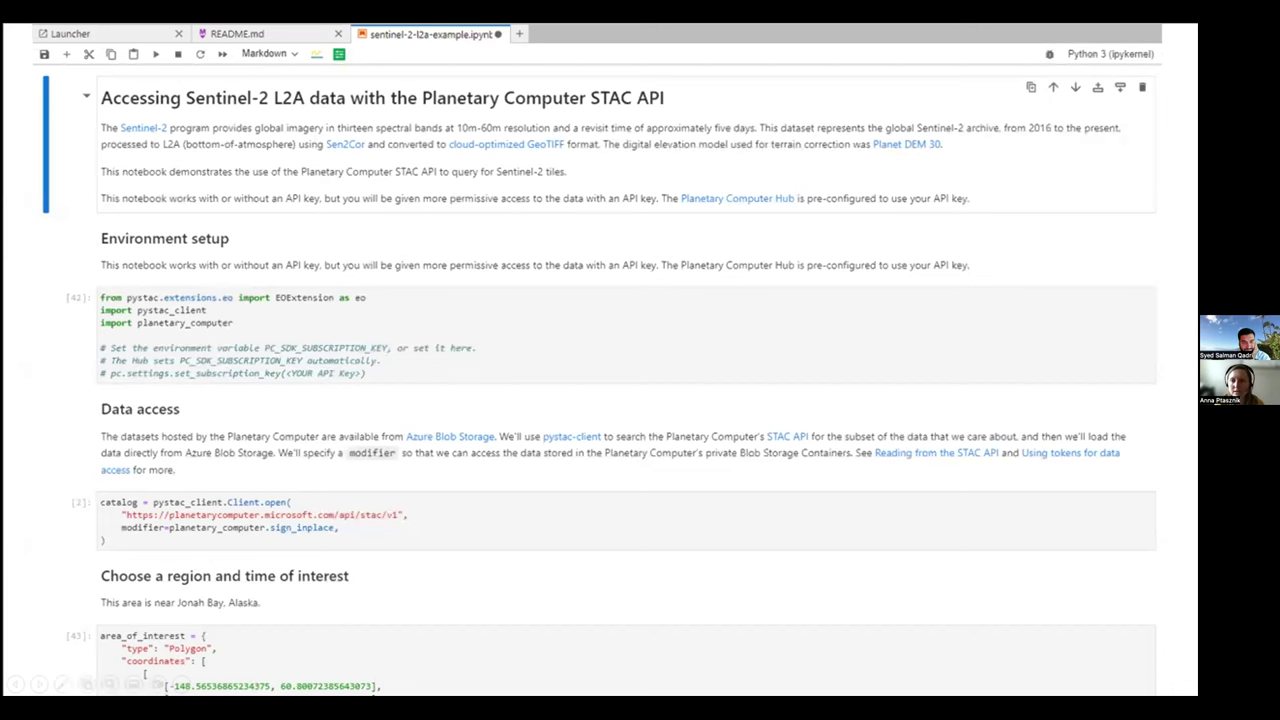
pyautogui.press('Right')
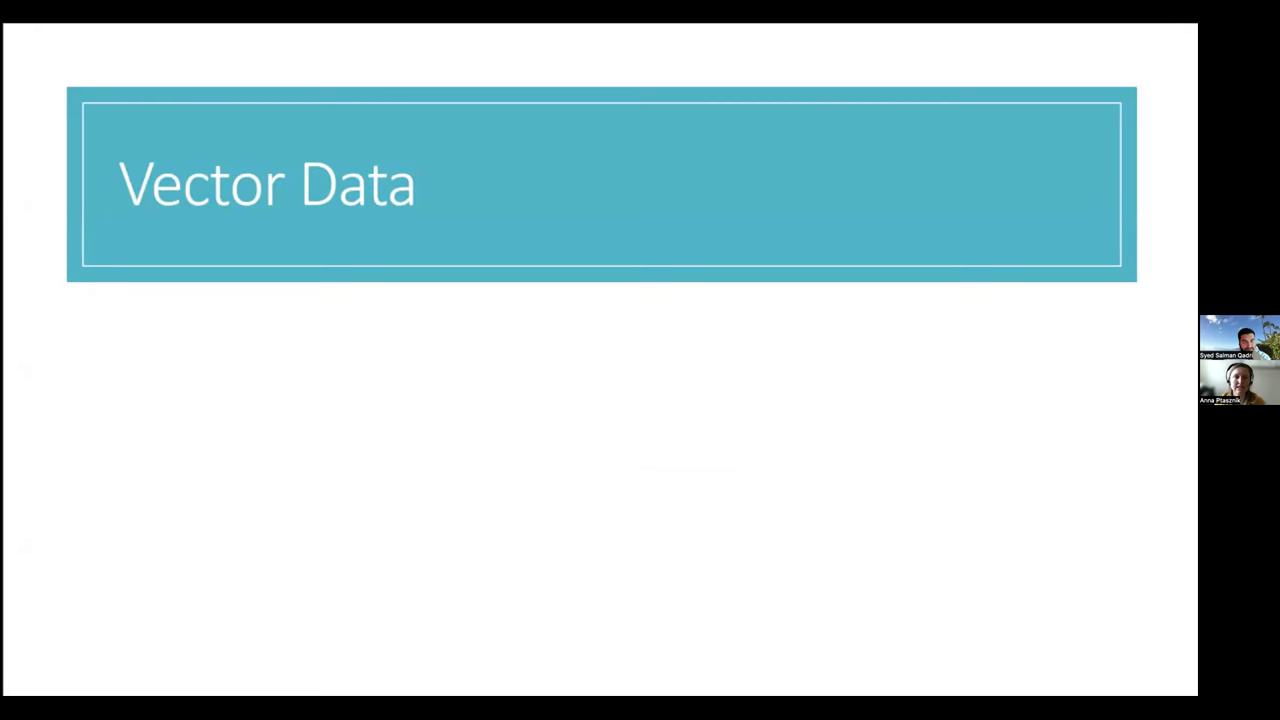
pyautogui.press('Right')
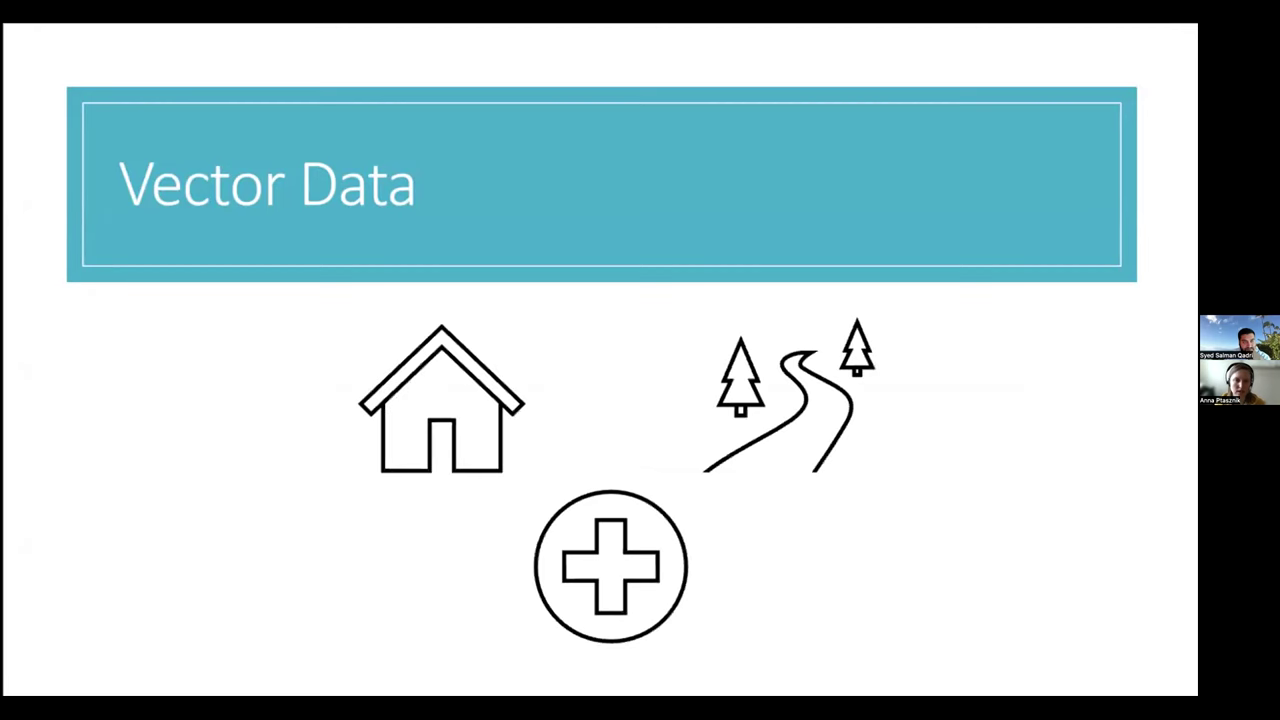